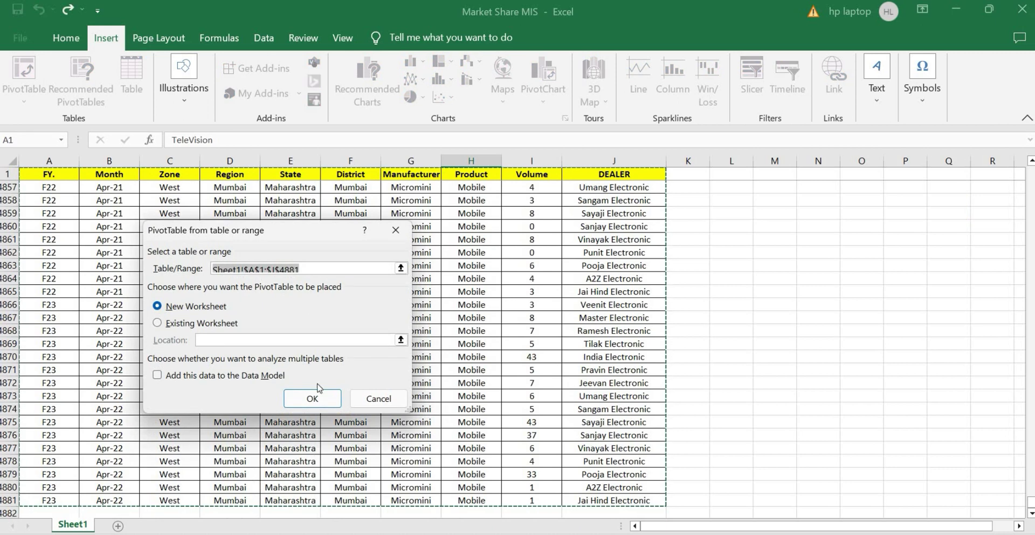
Step: Create a PivotTable on a new worksheet from Sheet1!$A$1:$J$4881 and rename that worksheet as MS
left_click(308, 398)
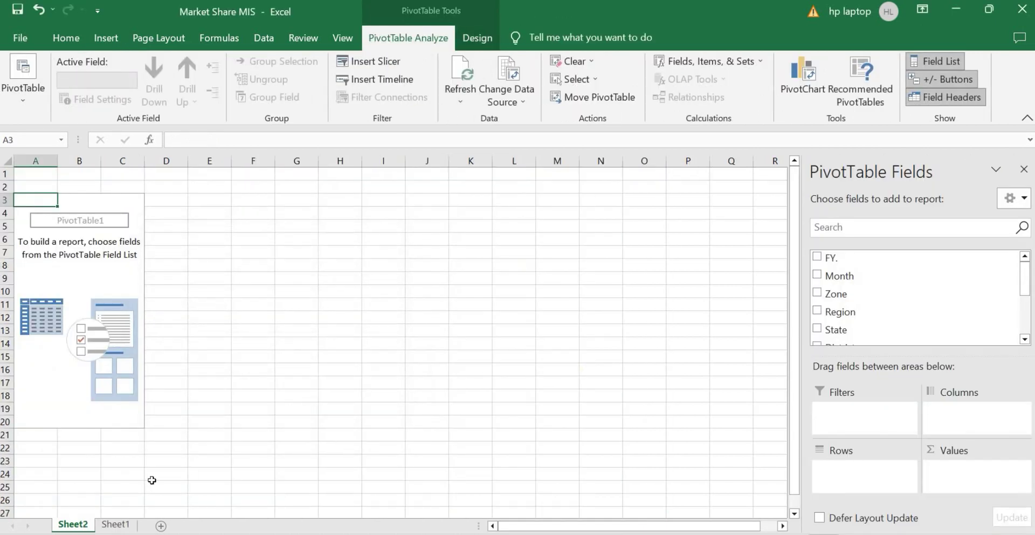
double_click(81, 520)
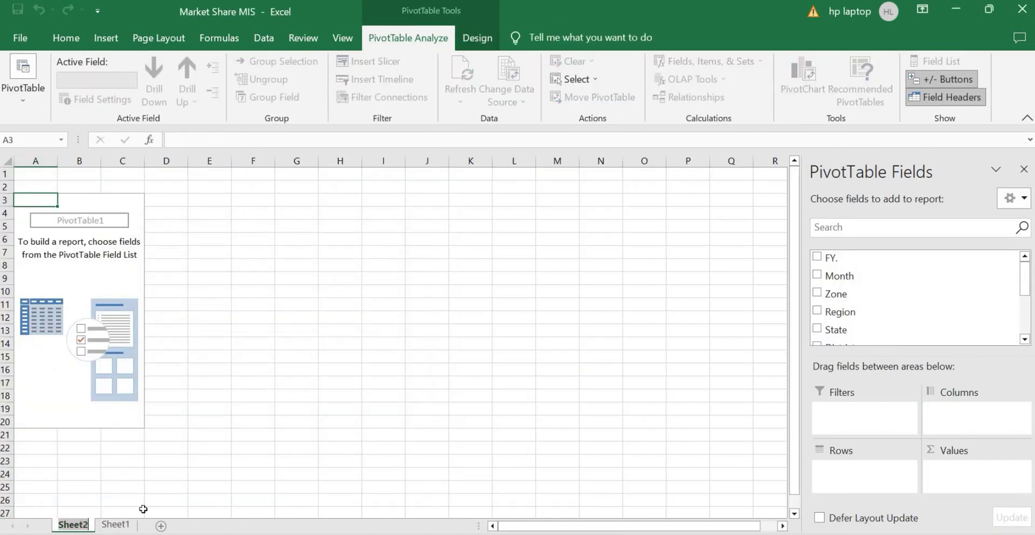
type("MS")
left_click(183, 454)
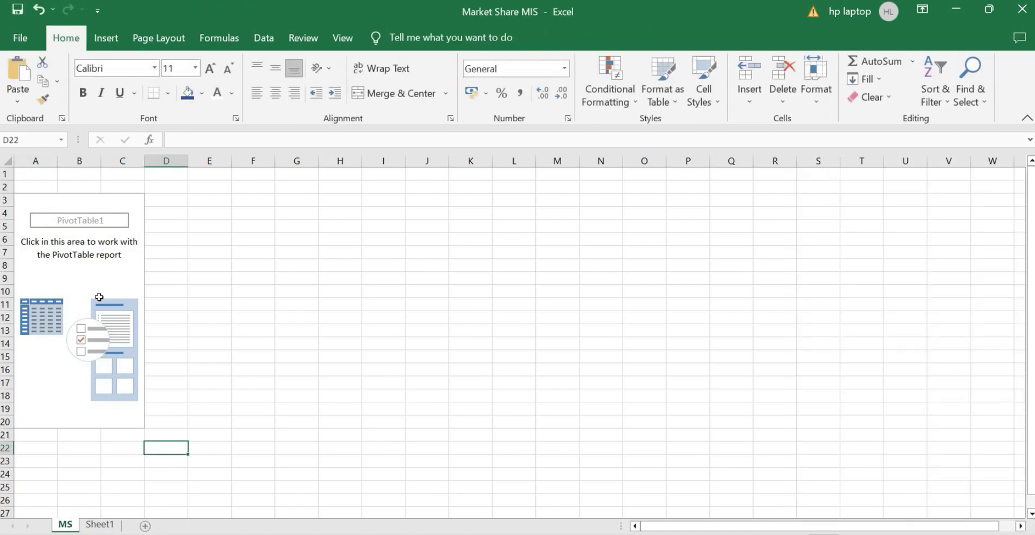
Step: Add the Month field to the PivotTable rows and remove the automatic Quarters and Months groupings, leaving only Month
left_click(79, 291)
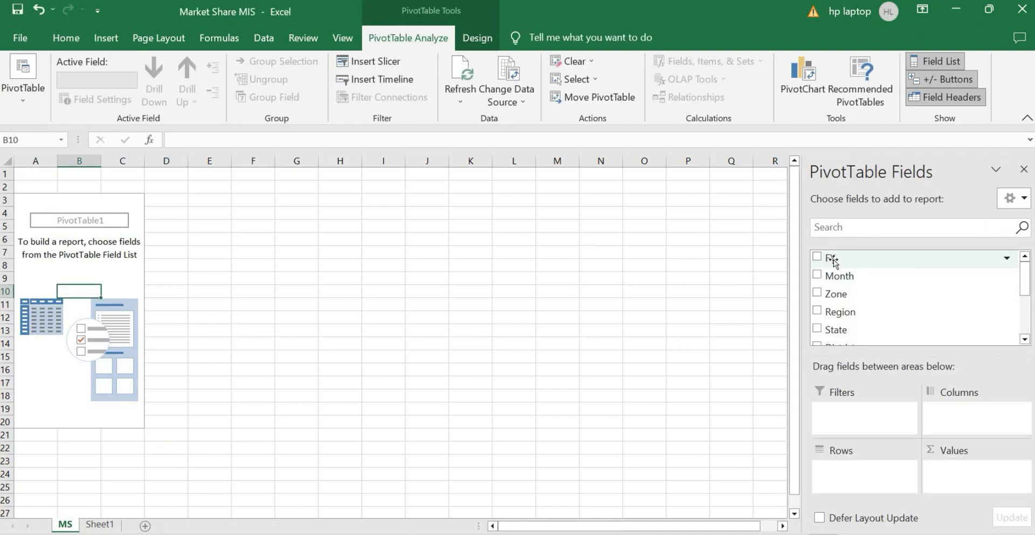
left_click_drag(833, 276, 853, 312)
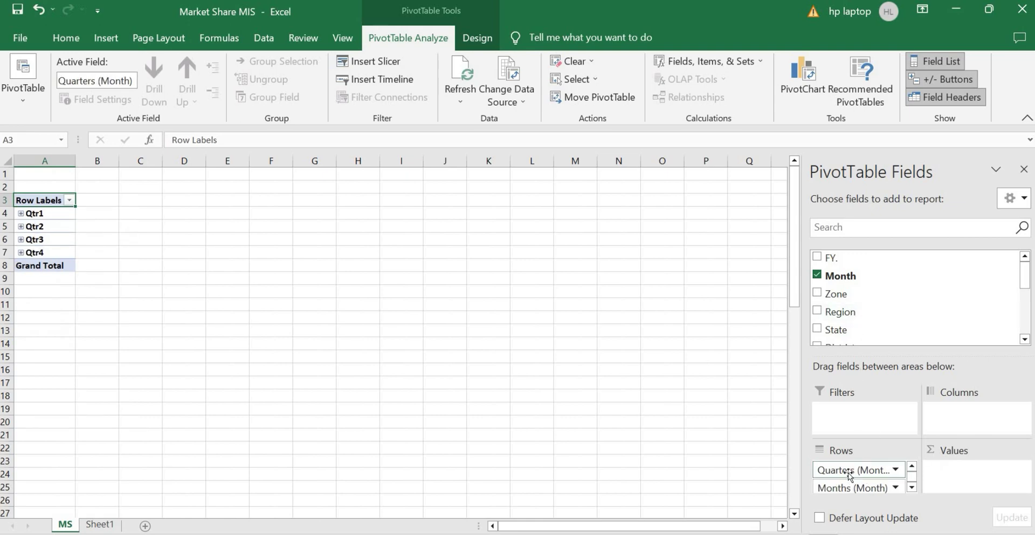
scroll(866, 327, "down", 1)
left_click_drag(863, 470, 867, 328)
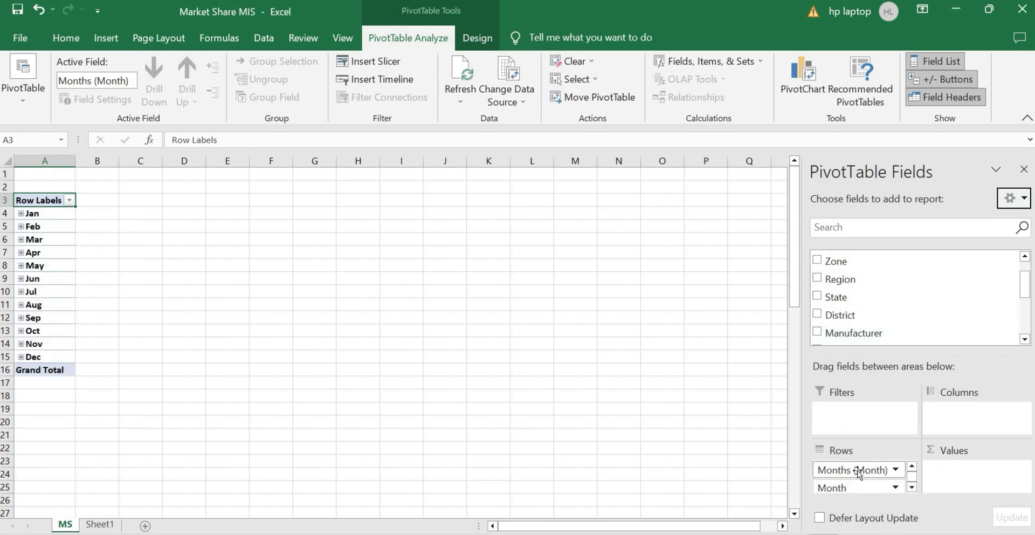
left_click_drag(856, 468, 880, 317)
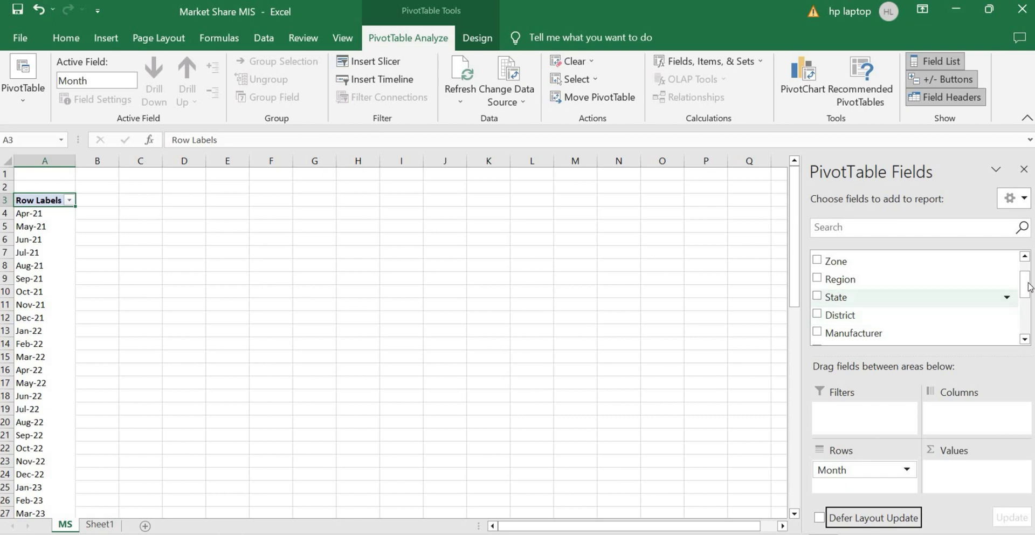
Step: Summarize Volume in the PivotTable values and split the columns by Manufacturer and Product
left_click_drag(1027, 289, 1028, 310)
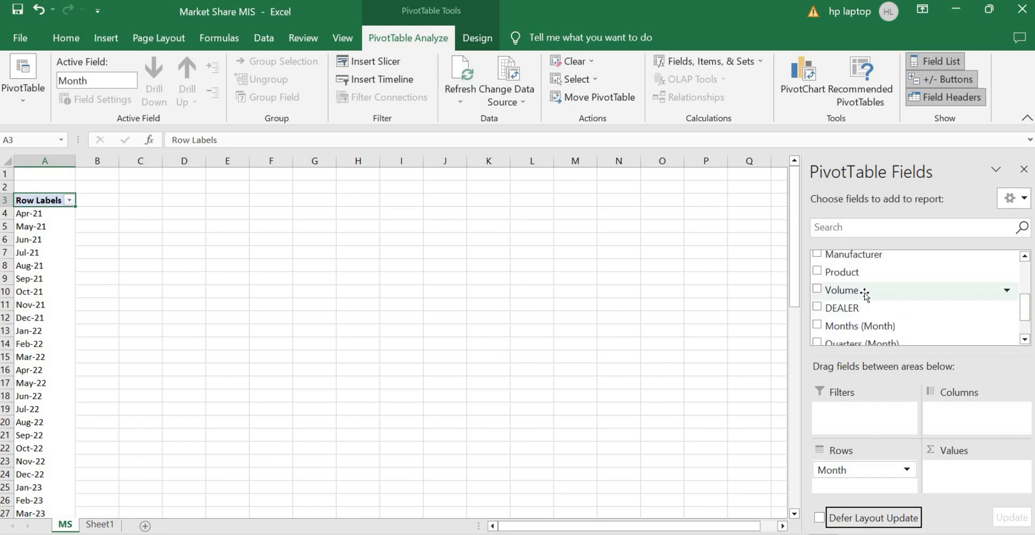
left_click_drag(862, 289, 955, 476)
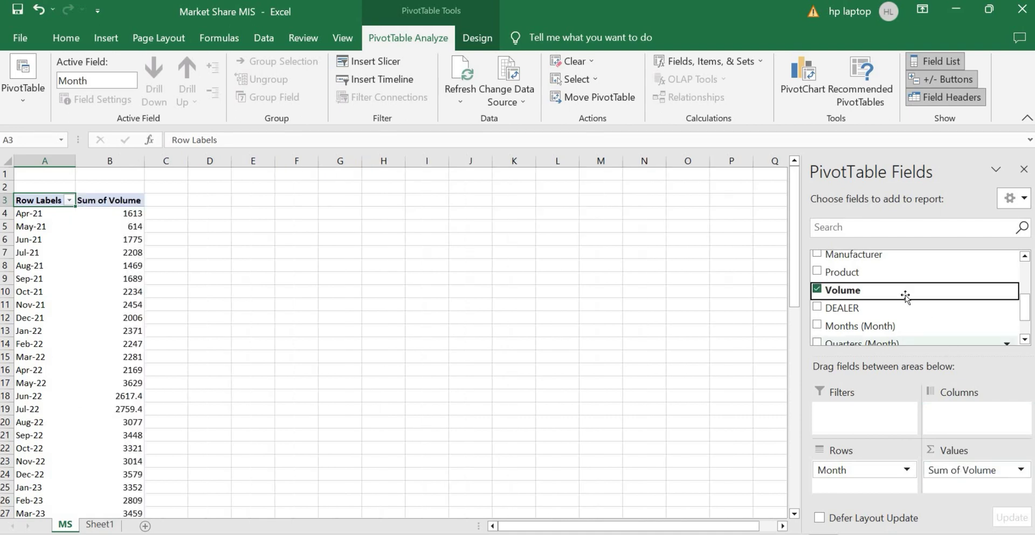
left_click_drag(872, 261, 962, 387)
left_click_drag(956, 428, 972, 426)
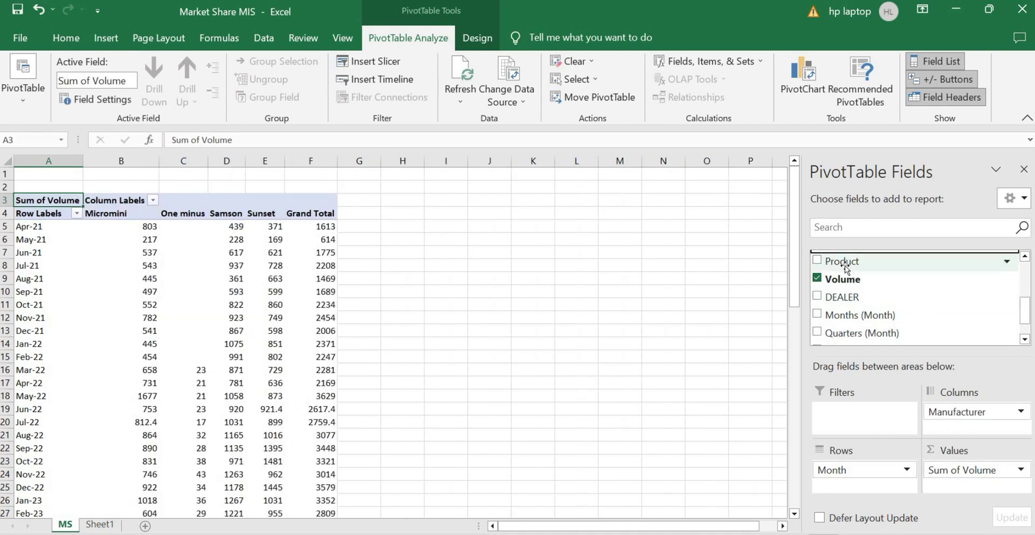
left_click(1024, 256)
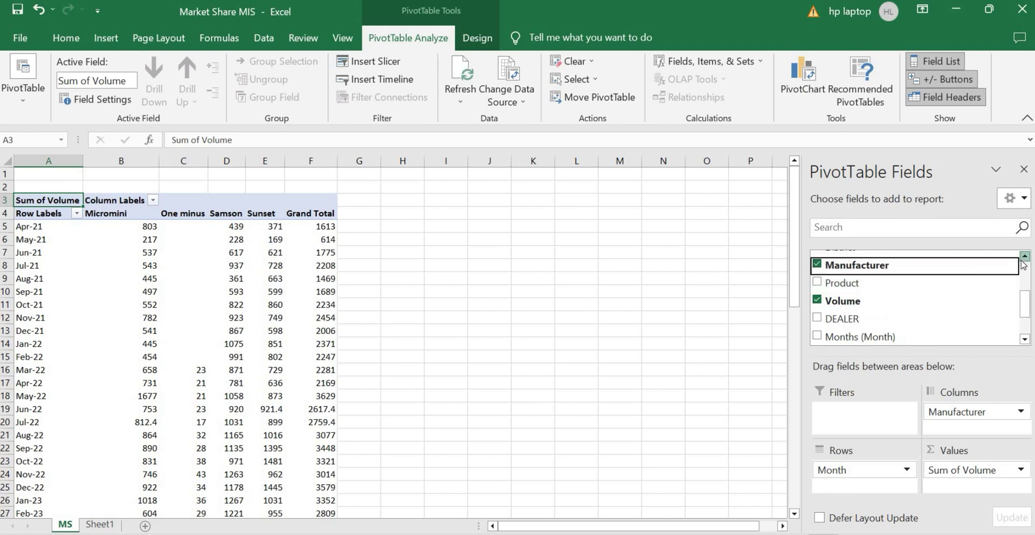
left_click_drag(863, 285, 967, 431)
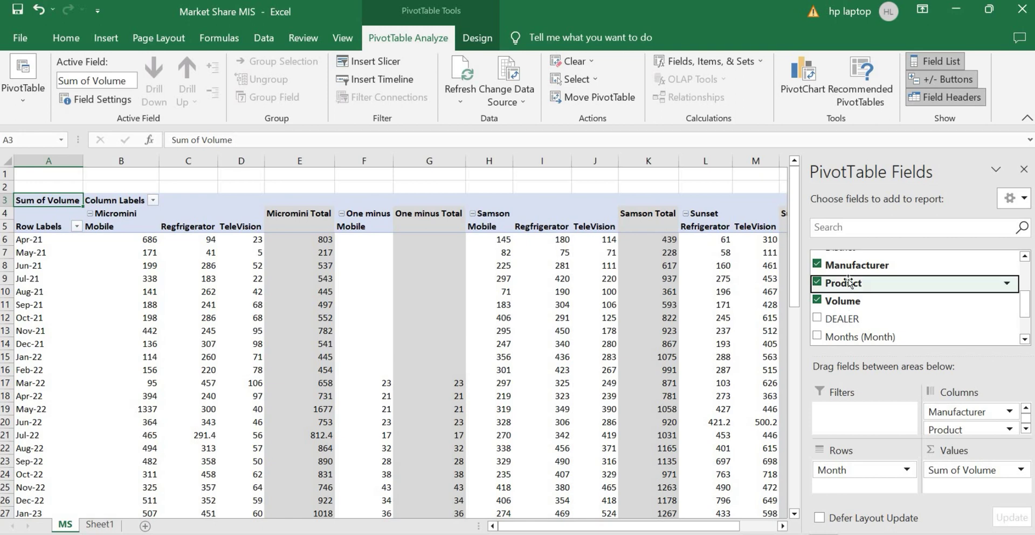
Step: Add Volume to the values a second time and place the Values field between Manufacturer and Product in the columns
scroll(889, 309, "down", 2)
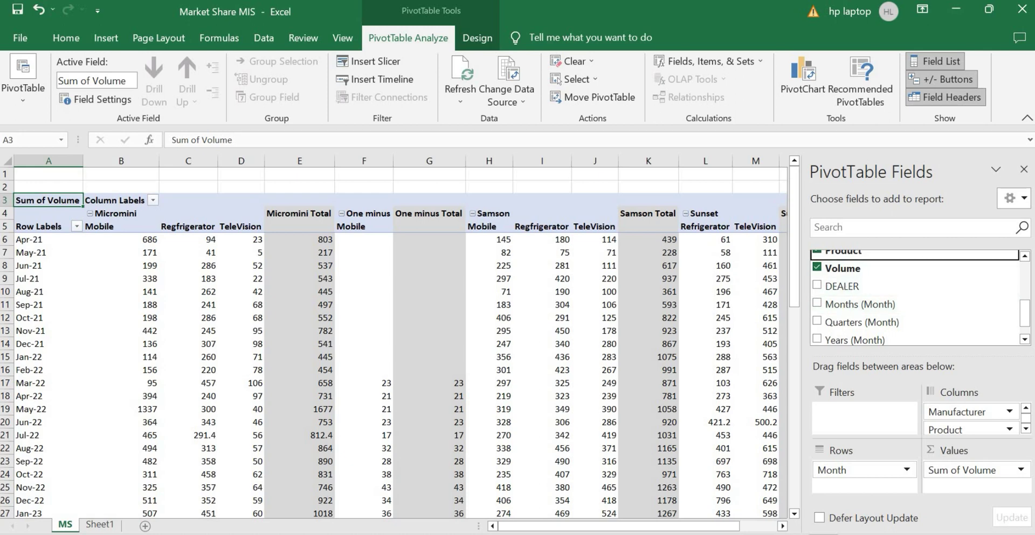
left_click(1023, 256)
left_click_drag(914, 289, 968, 489)
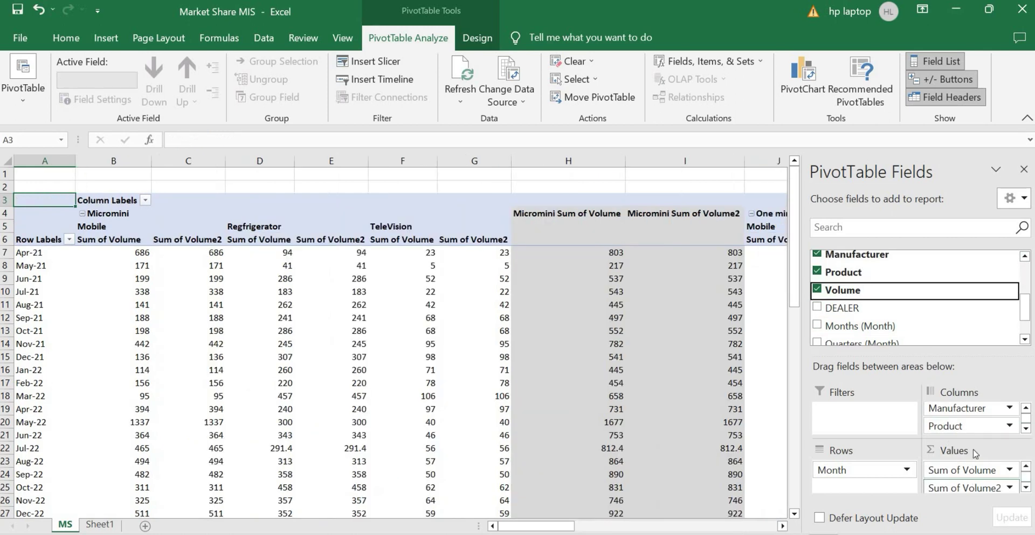
left_click(1025, 428)
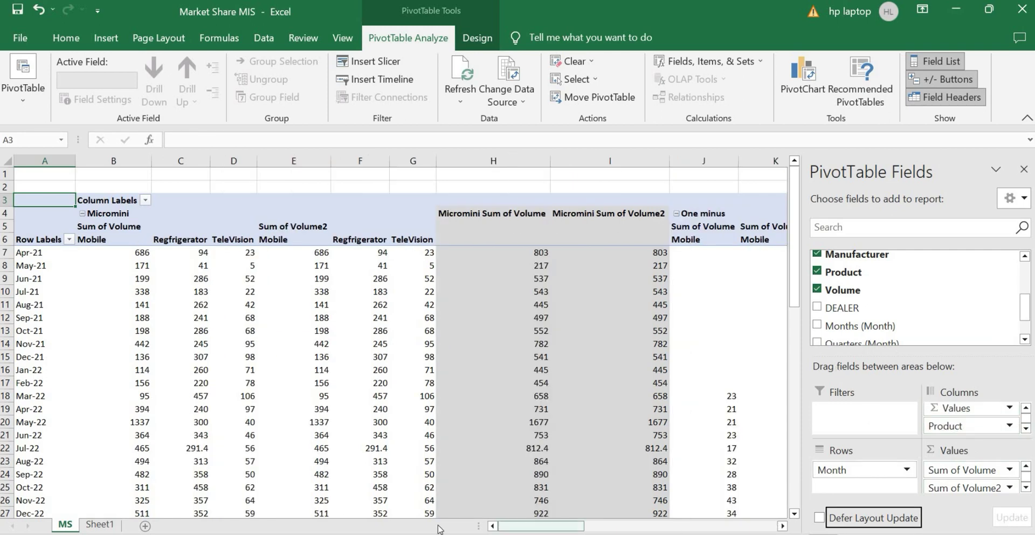
left_click_drag(515, 526, 502, 526)
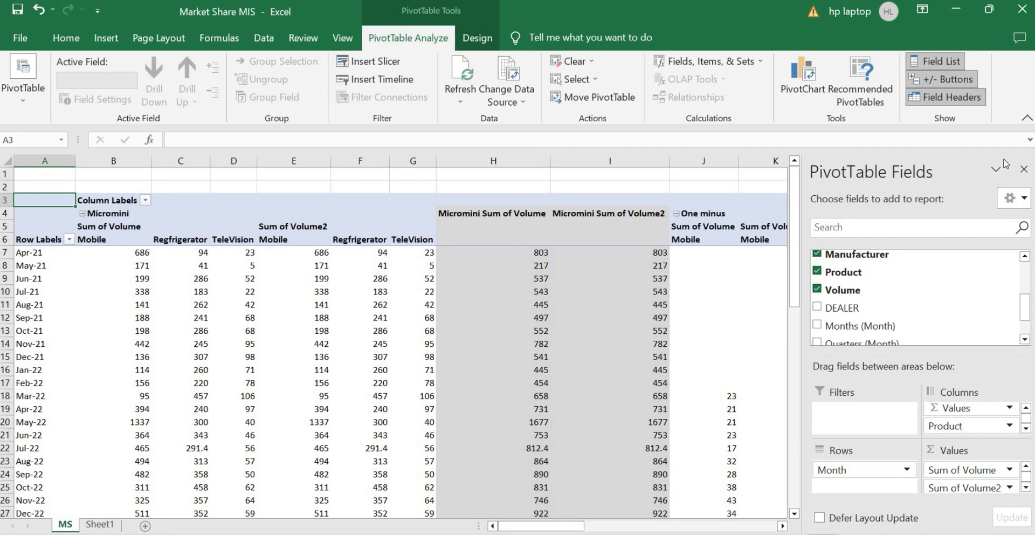
Step: Hide the field list, then center the contents of the whole PivotTable and apply borders to all its cells
left_click(1023, 169)
key("ctrl+shift+End")
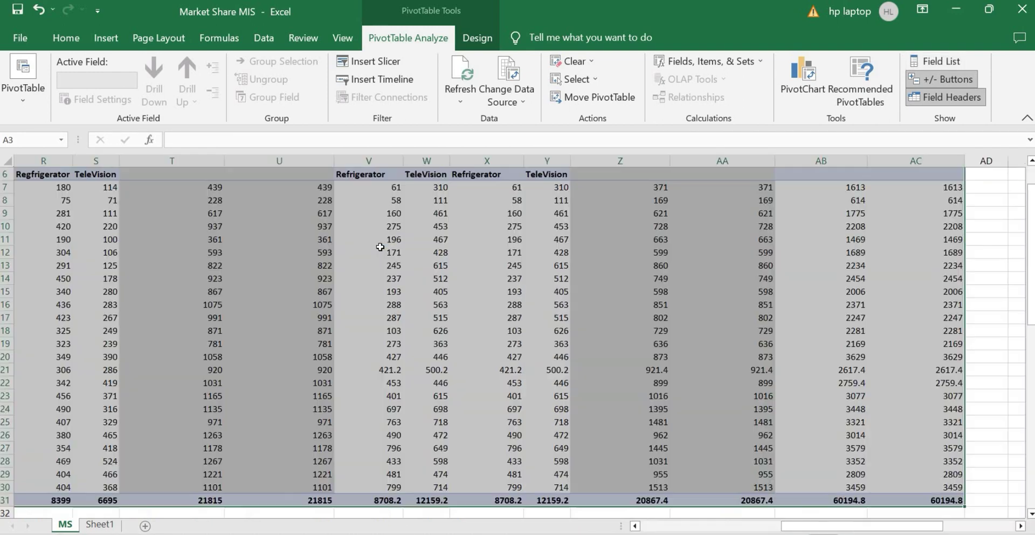
left_click(69, 38)
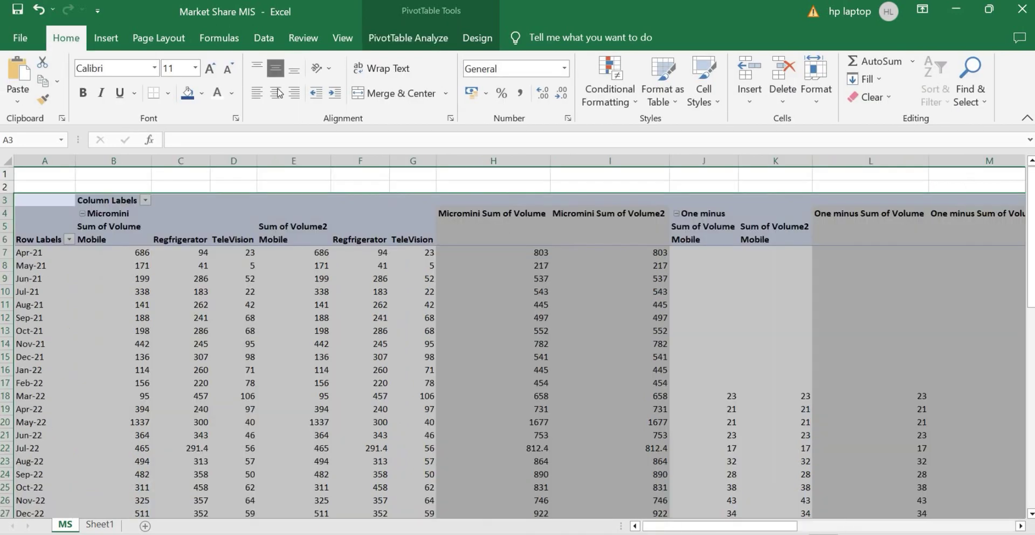
left_click(275, 93)
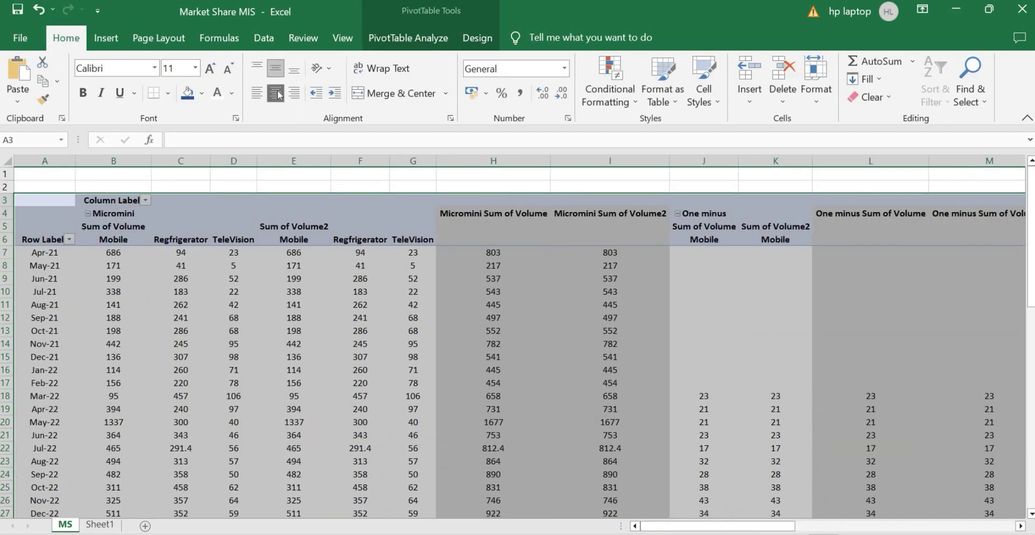
left_click(168, 93)
left_click(185, 233)
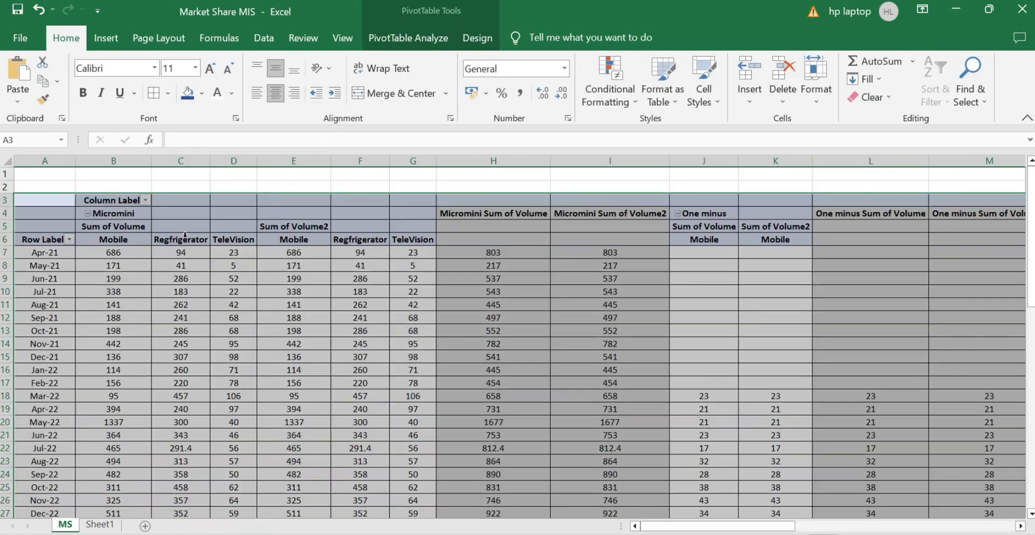
Step: Hide row 3, which holds the Column Labels header
left_click(112, 225)
left_click(7, 200)
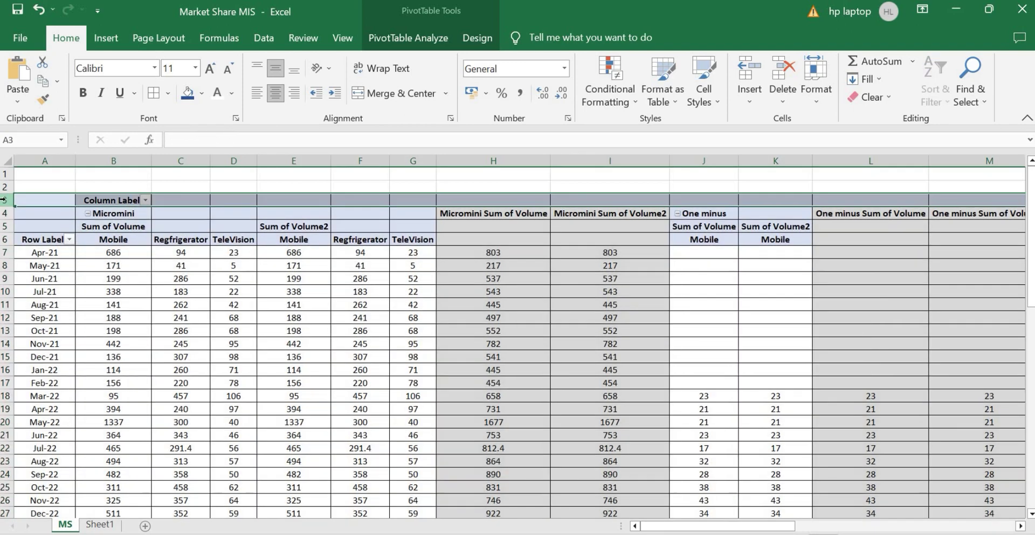
right_click(7, 200)
left_click(110, 439)
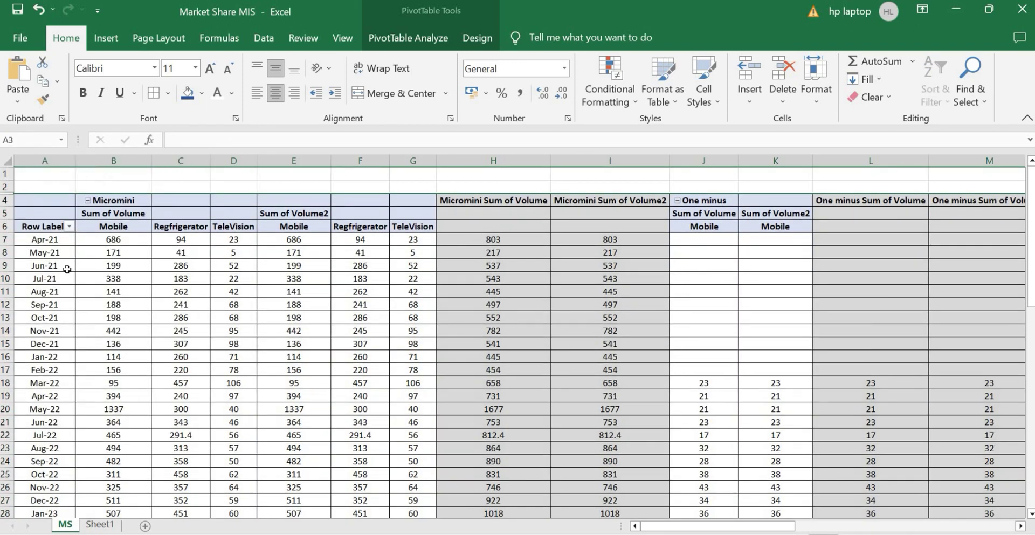
Step: In the PivotTable options, turn off autofitting column widths on update and turn on merging and centering cells with labels
right_click(116, 228)
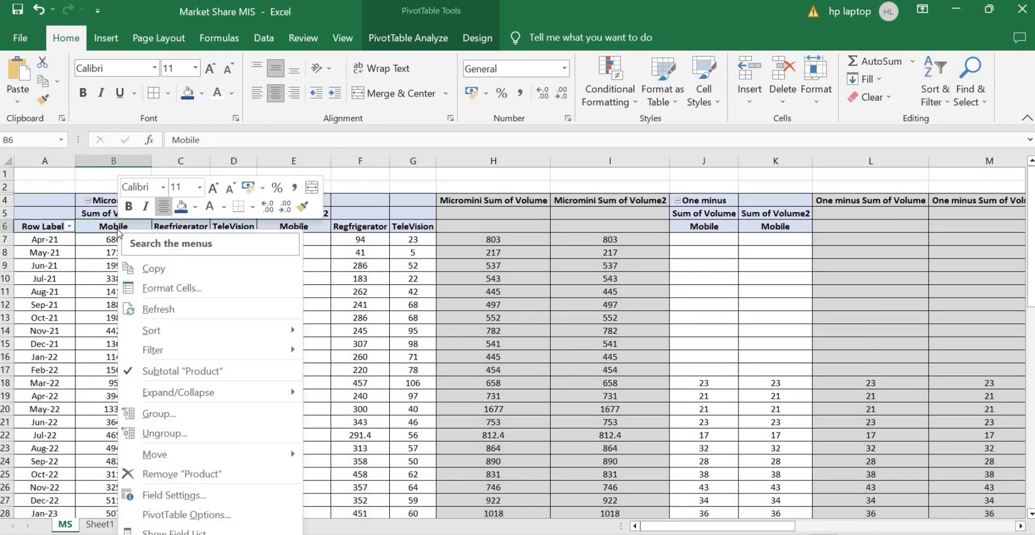
left_click(215, 514)
left_click_drag(244, 211, 387, 167)
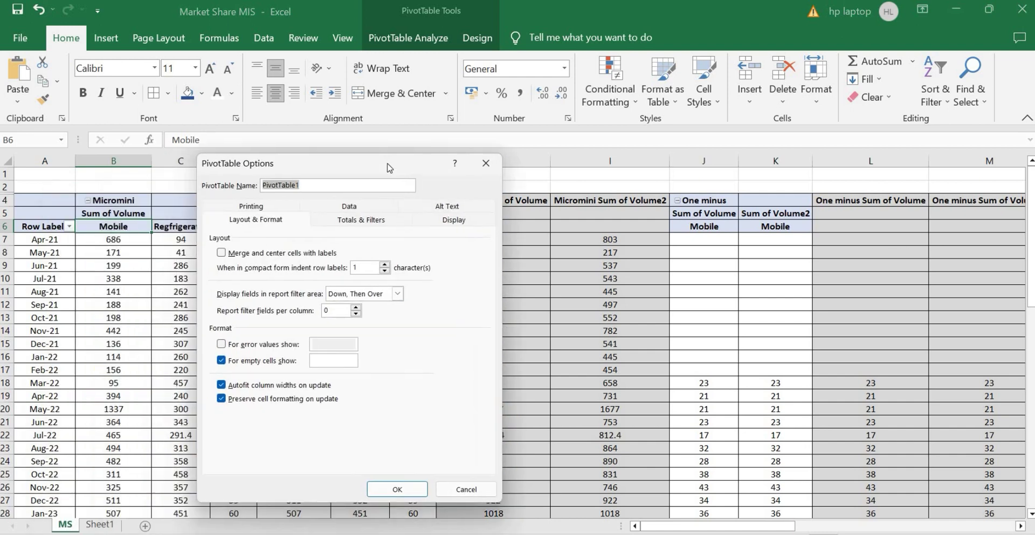
left_click(259, 389)
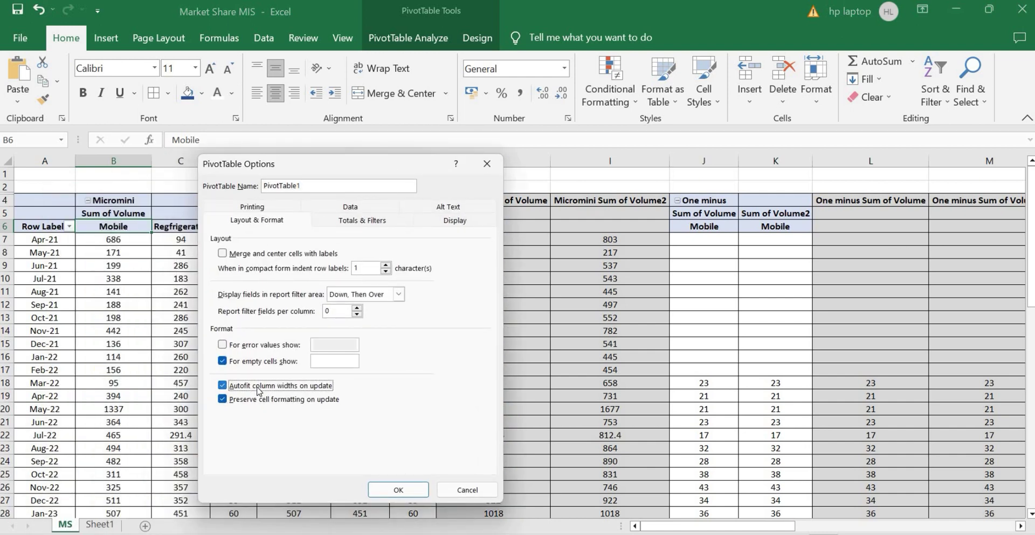
left_click(243, 254)
left_click(385, 484)
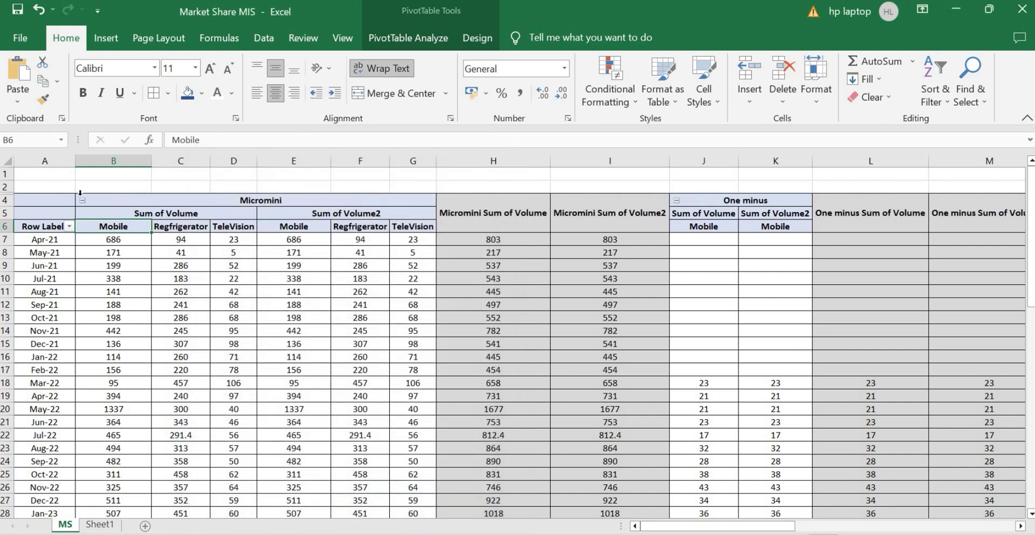
Step: Add the FY. field to the PivotTable rows above Month and hide the field list again
left_click(59, 239)
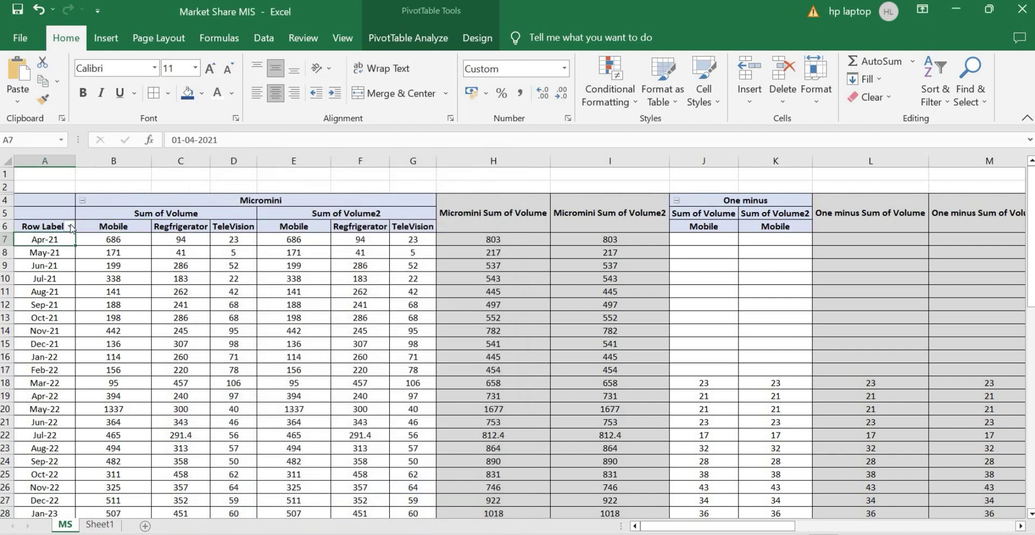
right_click(208, 304)
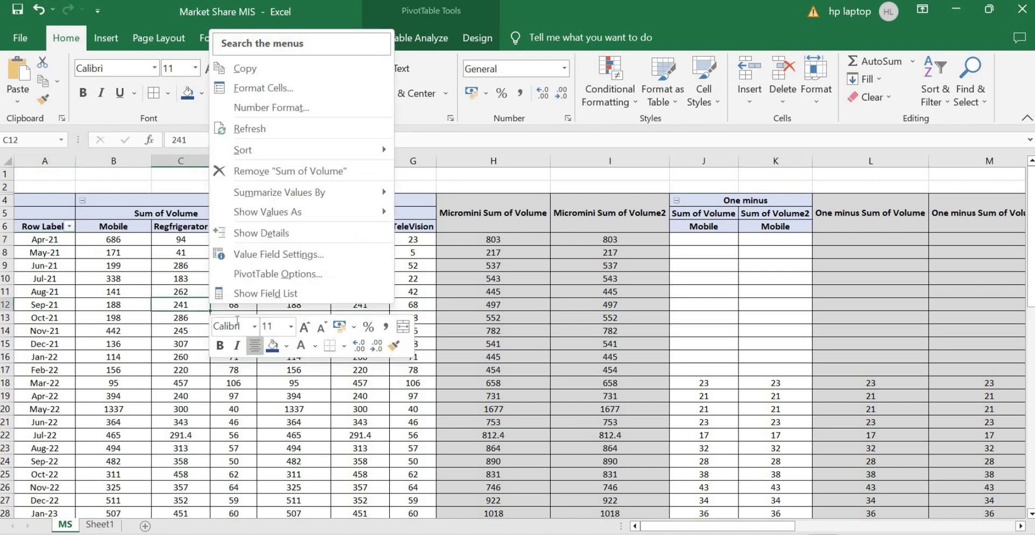
left_click(257, 295)
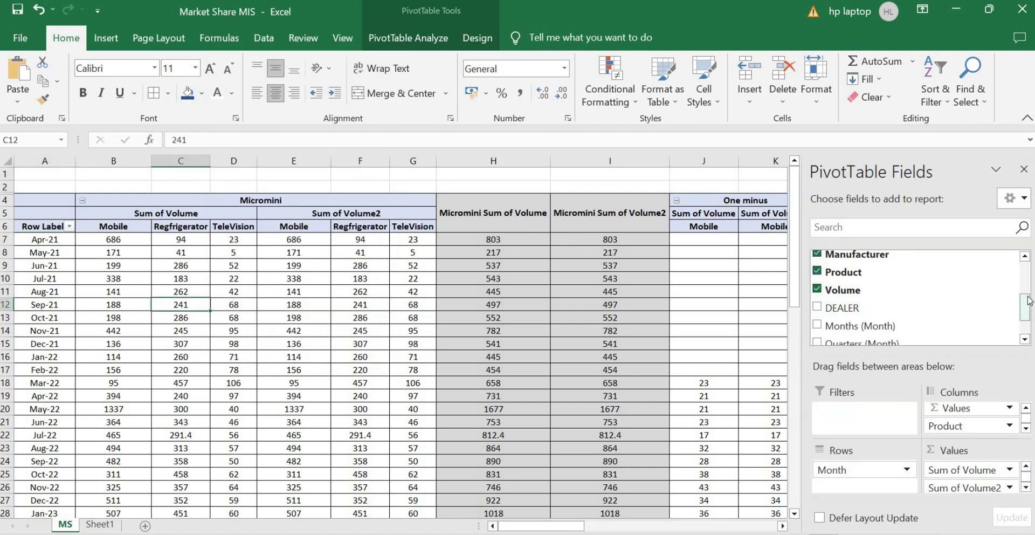
left_click_drag(1025, 304, 1025, 267)
left_click_drag(830, 257, 861, 474)
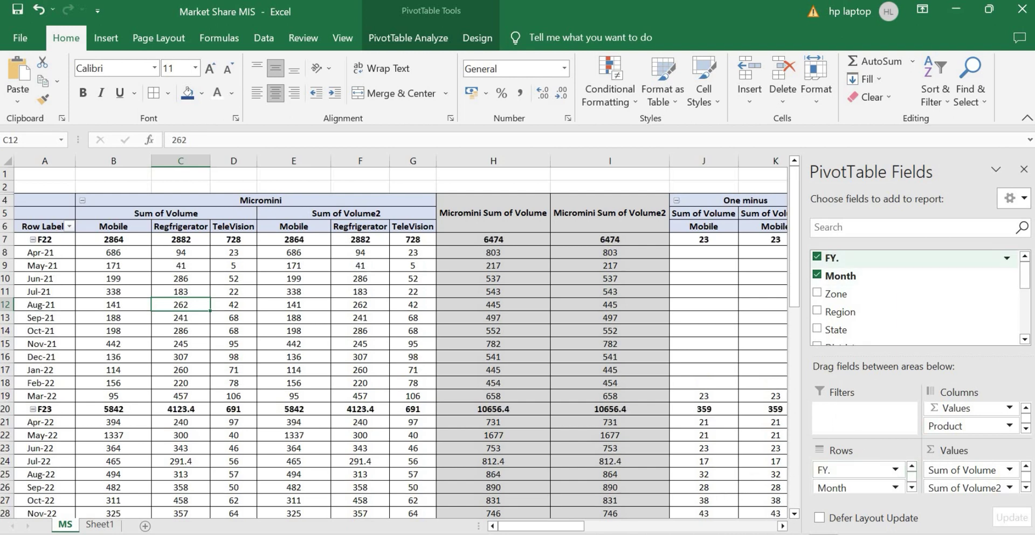
left_click(1023, 169)
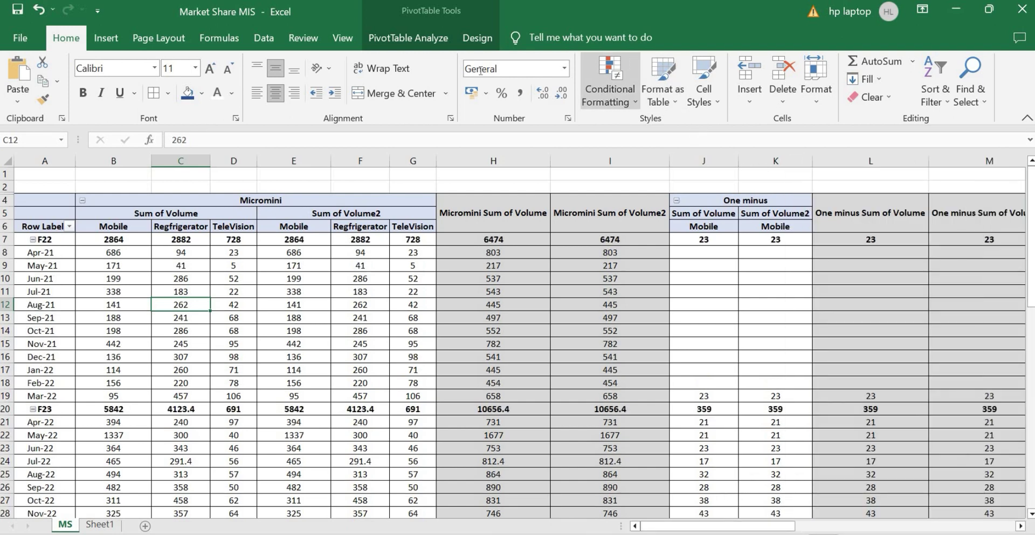
Step: Change the PivotTable's report layout to Tabular Form
left_click(491, 36)
left_click(120, 101)
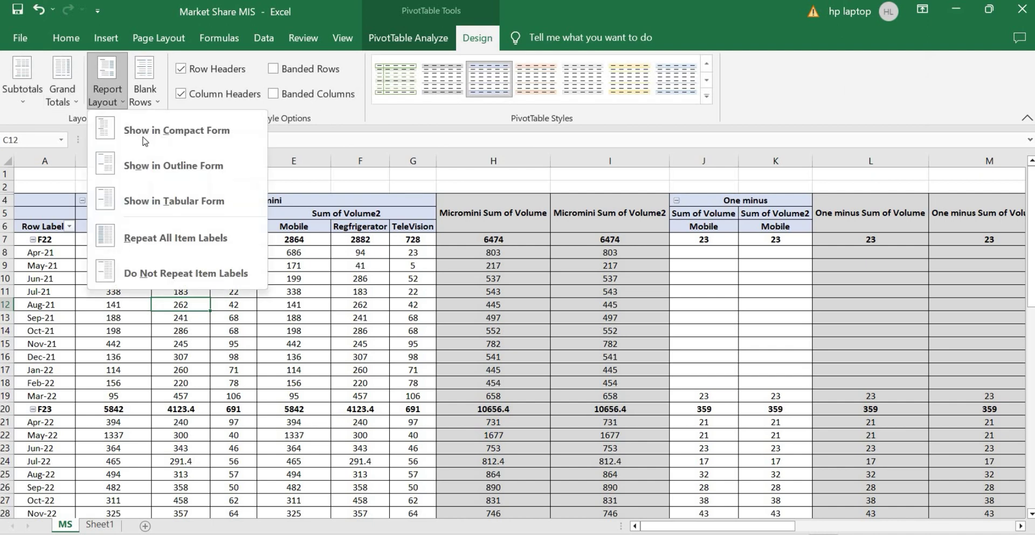
left_click(156, 203)
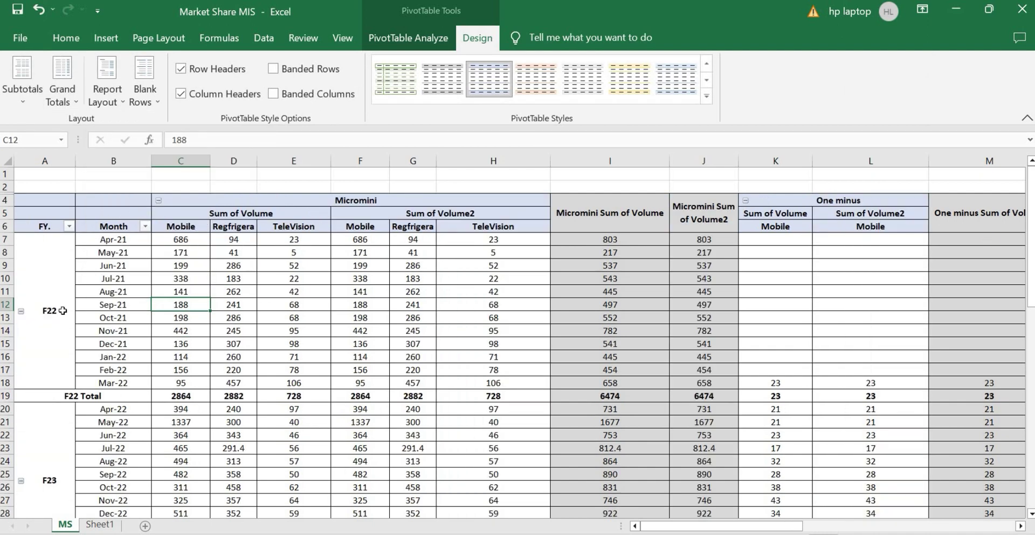
Step: Try hiding the PivotTable's subtotals, and show all subtotals at the top of each group again
left_click(56, 277)
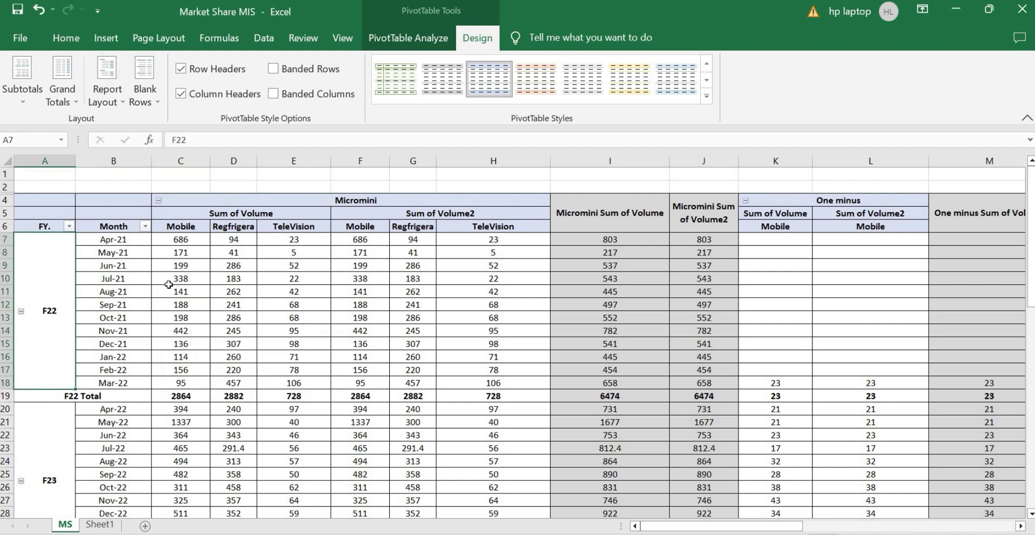
left_click(73, 45)
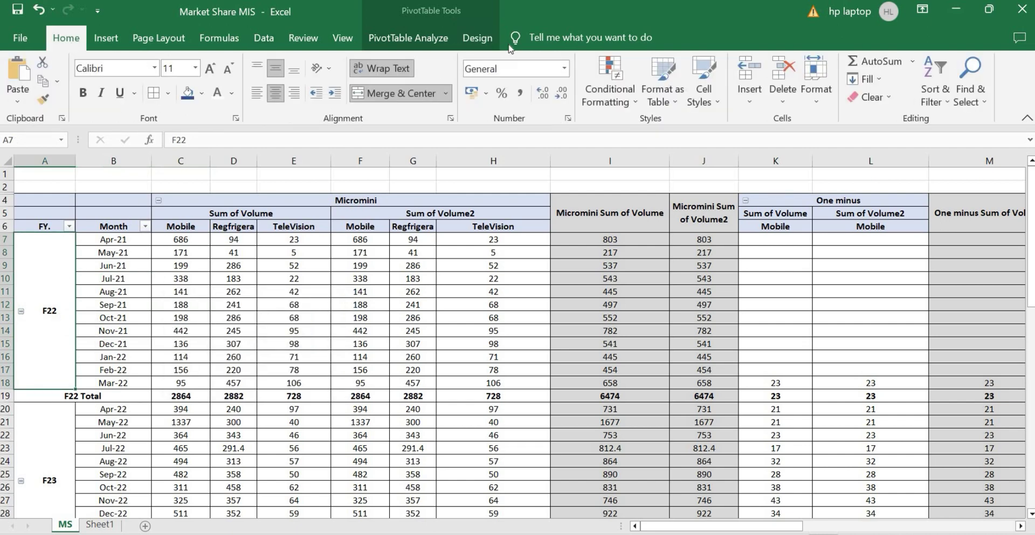
left_click(478, 39)
left_click(22, 81)
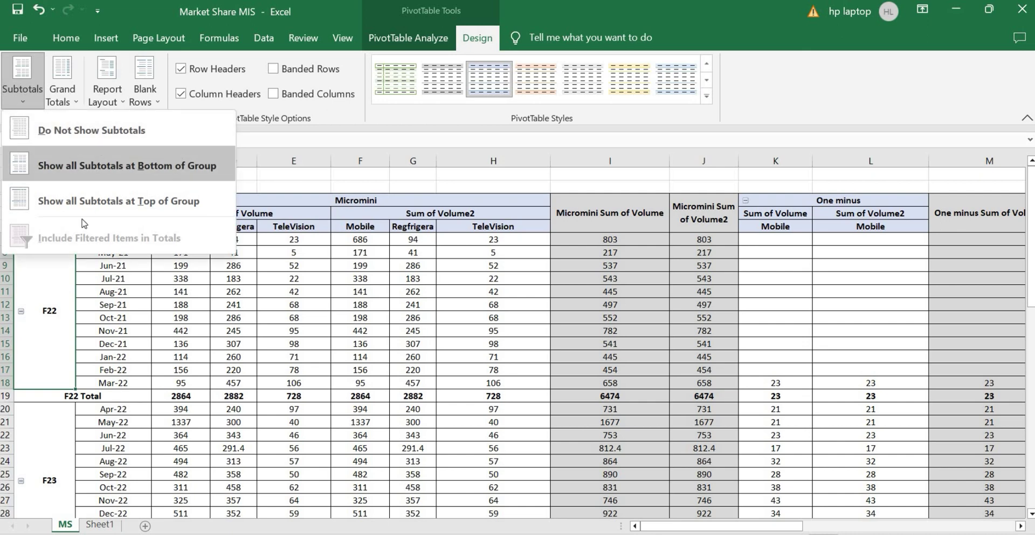
left_click(81, 200)
left_click(22, 81)
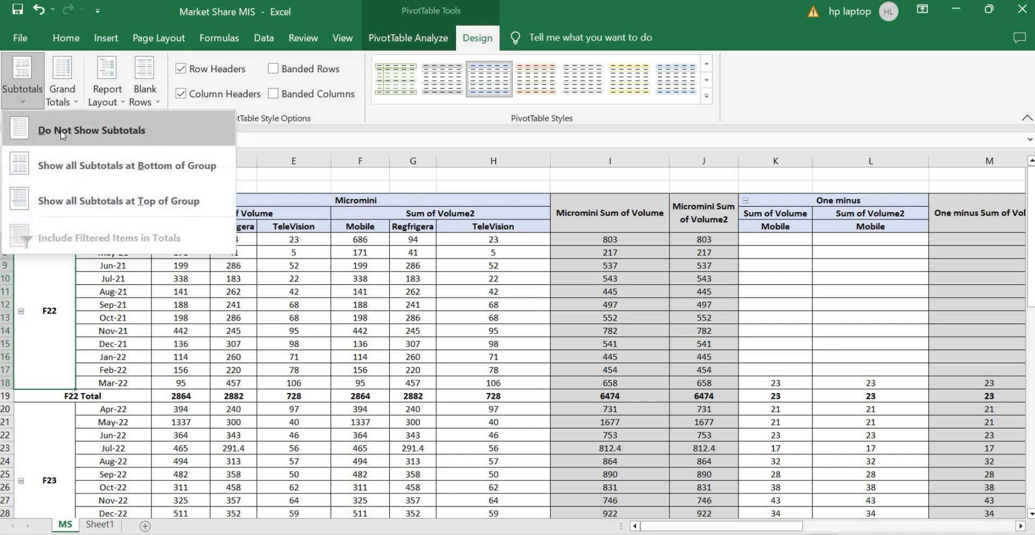
left_click(91, 130)
left_click(22, 81)
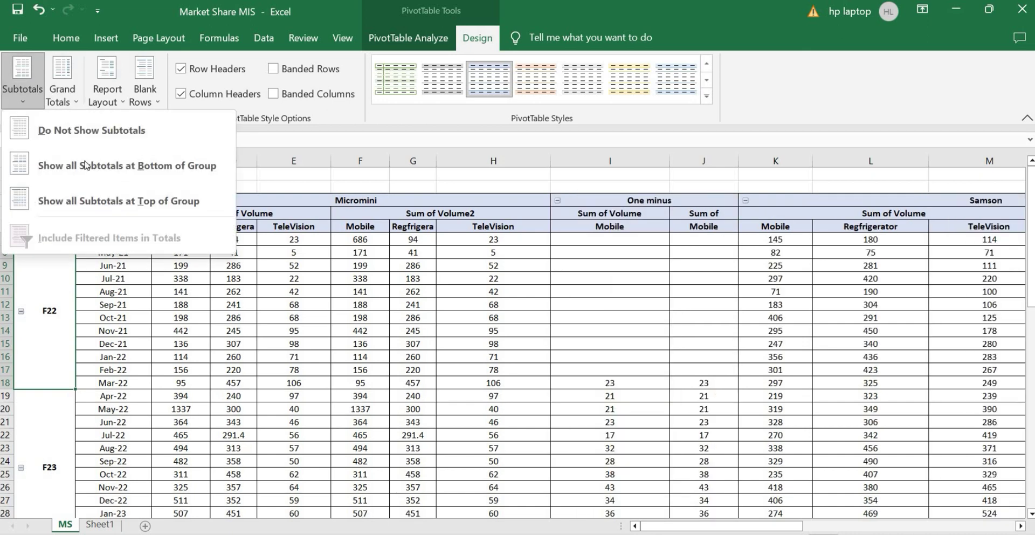
left_click(87, 202)
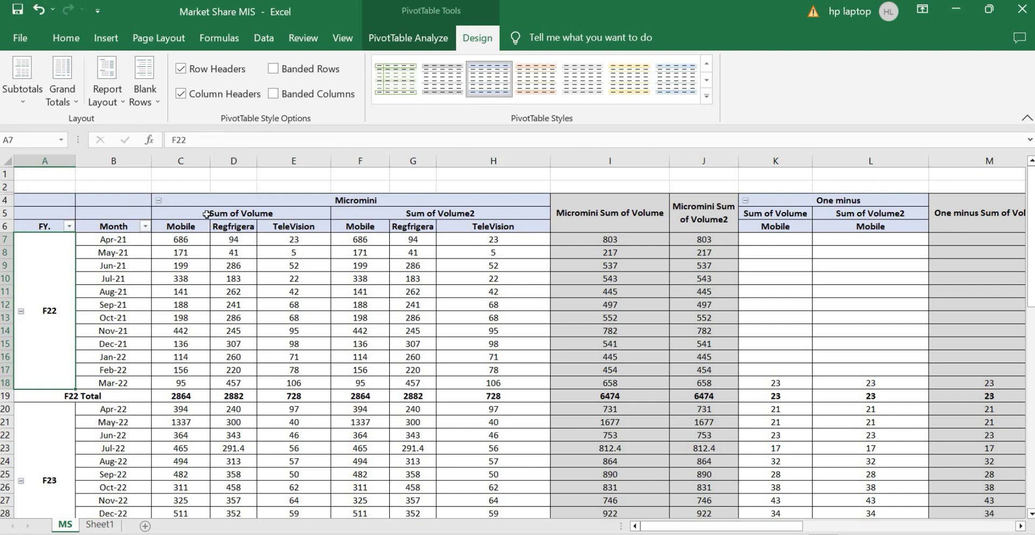
Step: Hide row 5, which holds the Sum of Volume and Sum of Volume2 headers
left_click(207, 213)
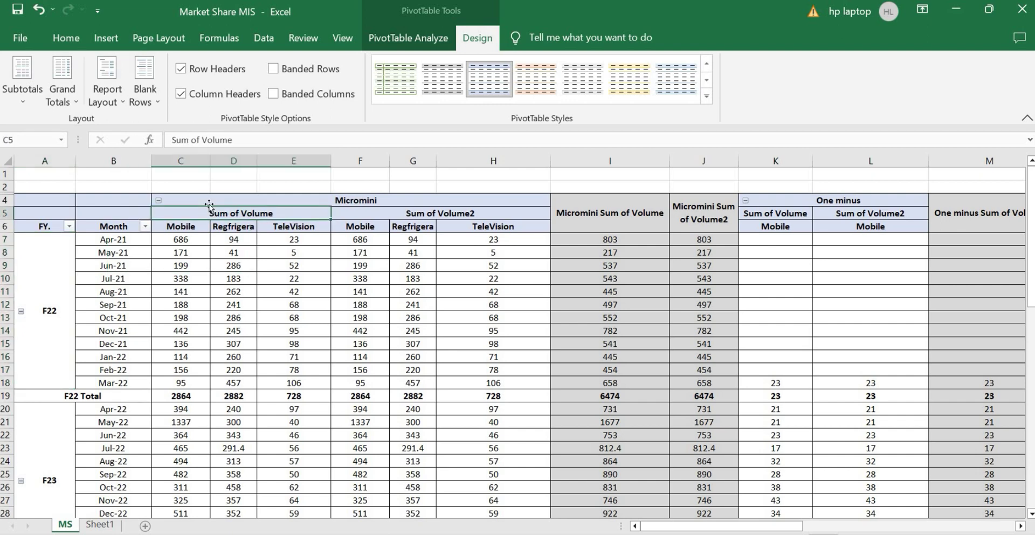
right_click(6, 212)
left_click(54, 453)
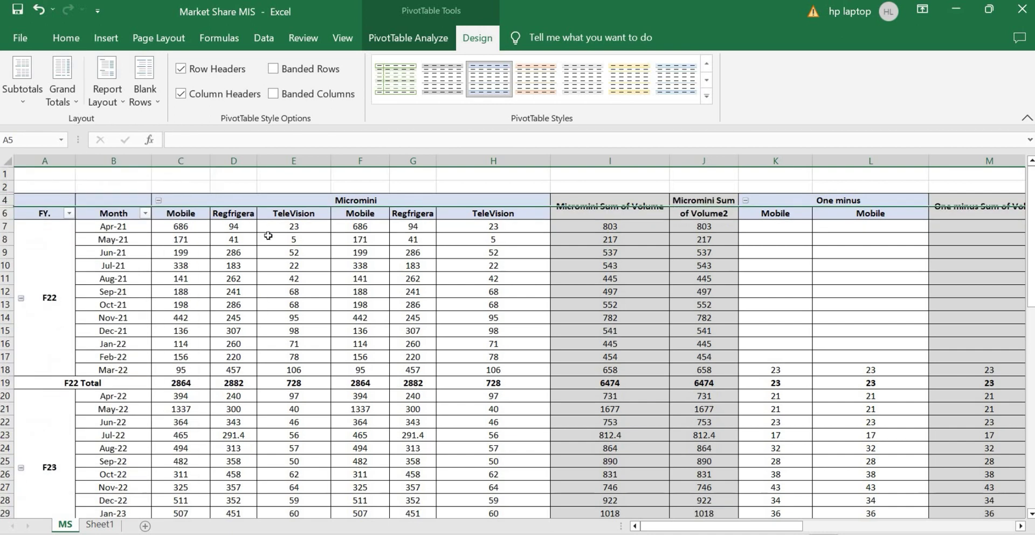
Step: Show the Sum of Volume2 values as % of Row Total
left_click(395, 252)
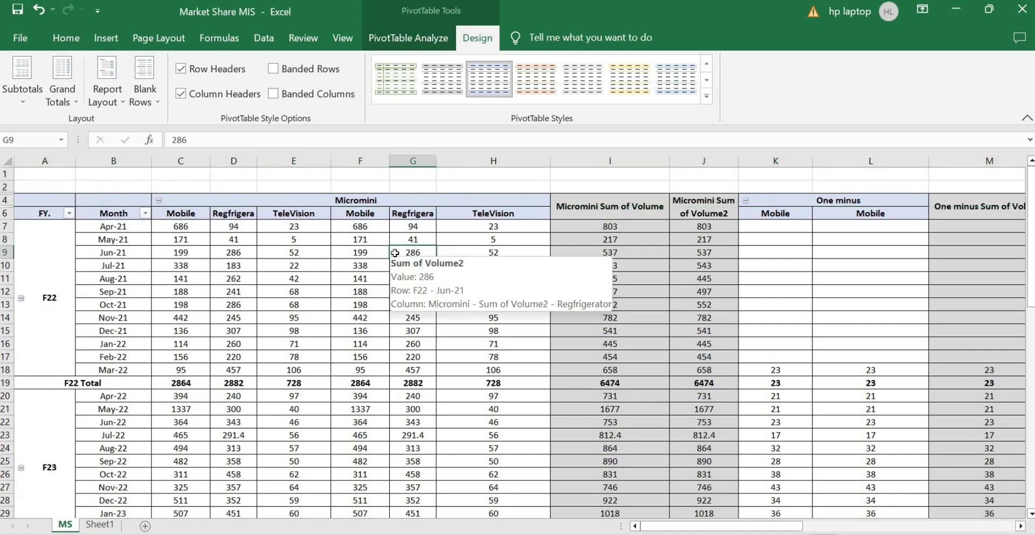
right_click(395, 253)
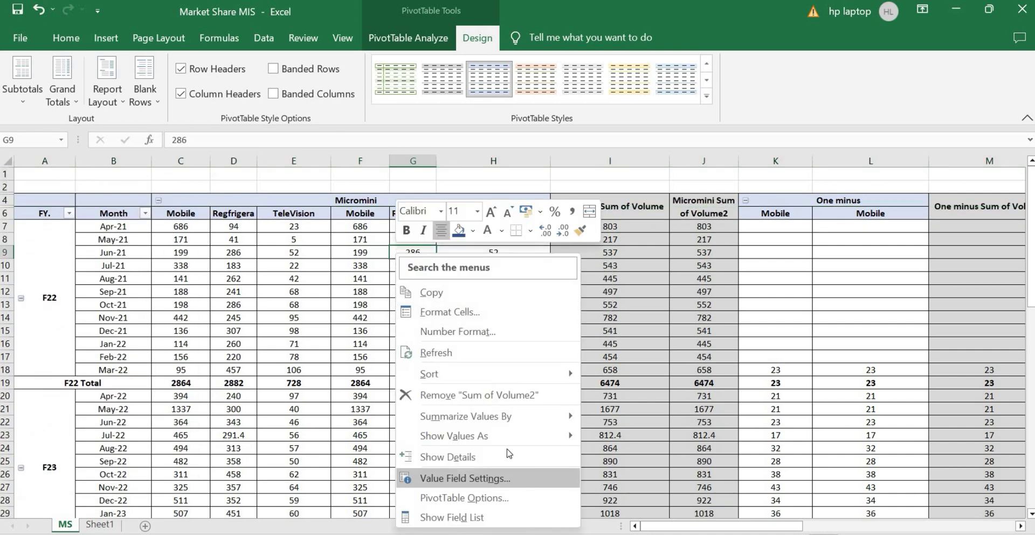
mouse_move(502, 434)
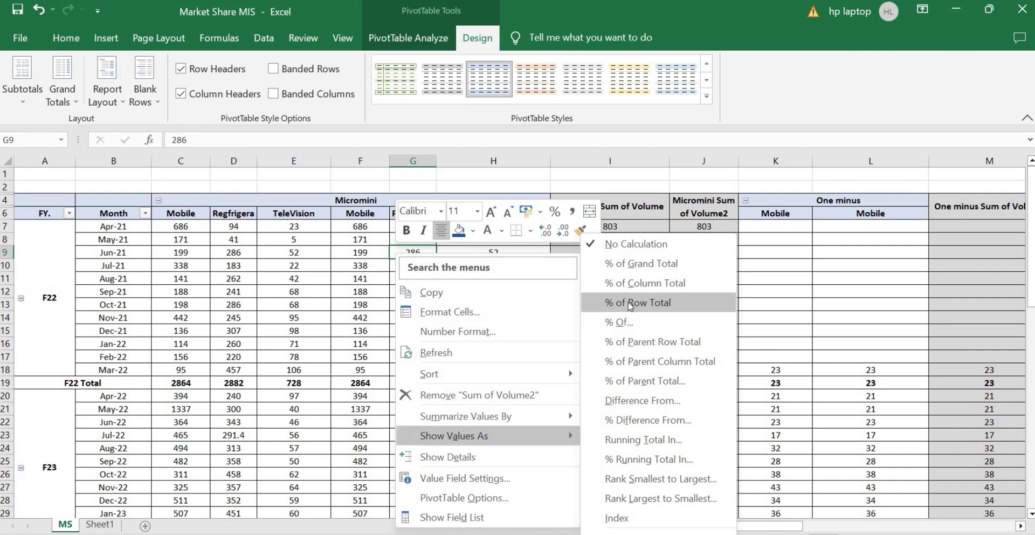
left_click(629, 306)
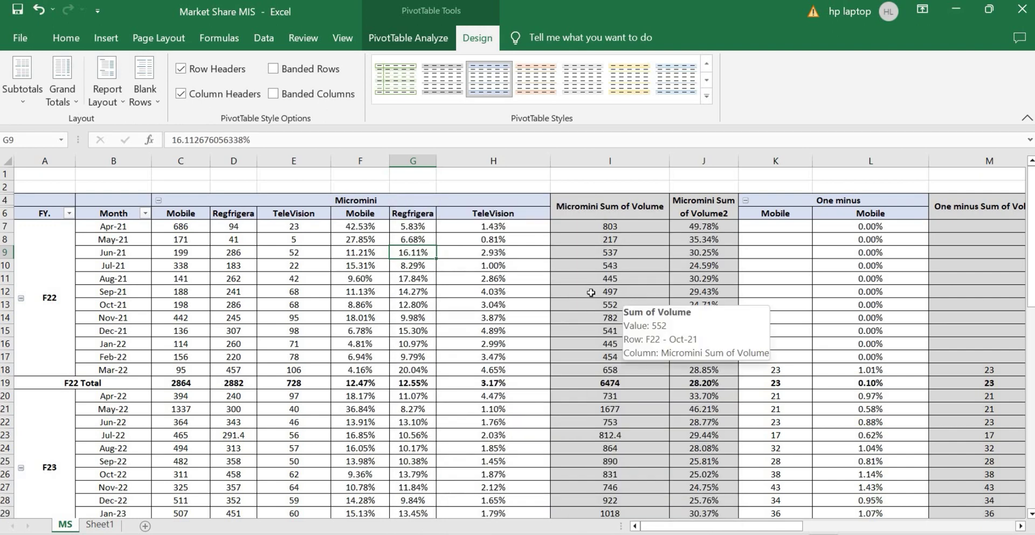
Step: Format Micromini's product percentages in columns F to H and its Sum of Volume2 column with no decimal places
left_click(375, 224)
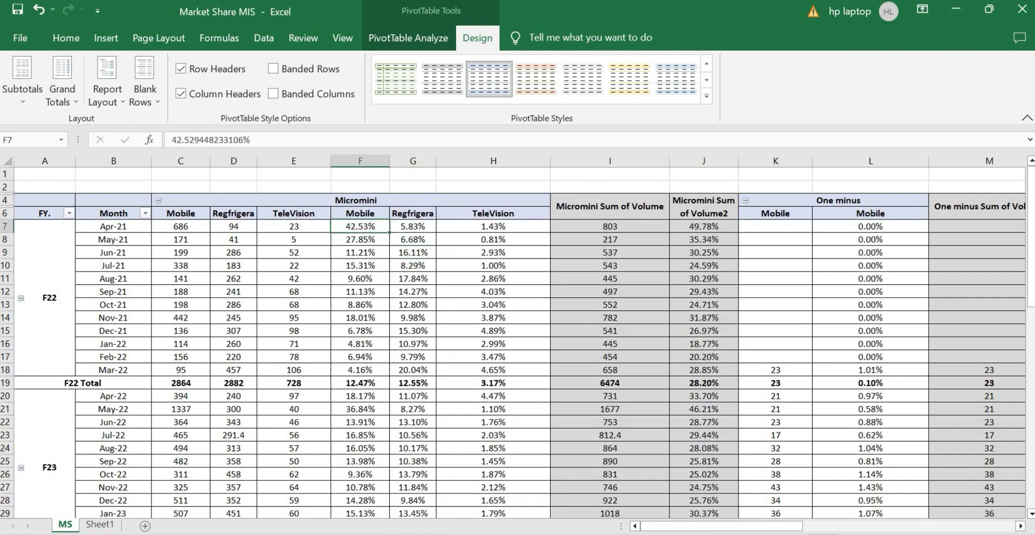
scroll(802, 460, "down", 2)
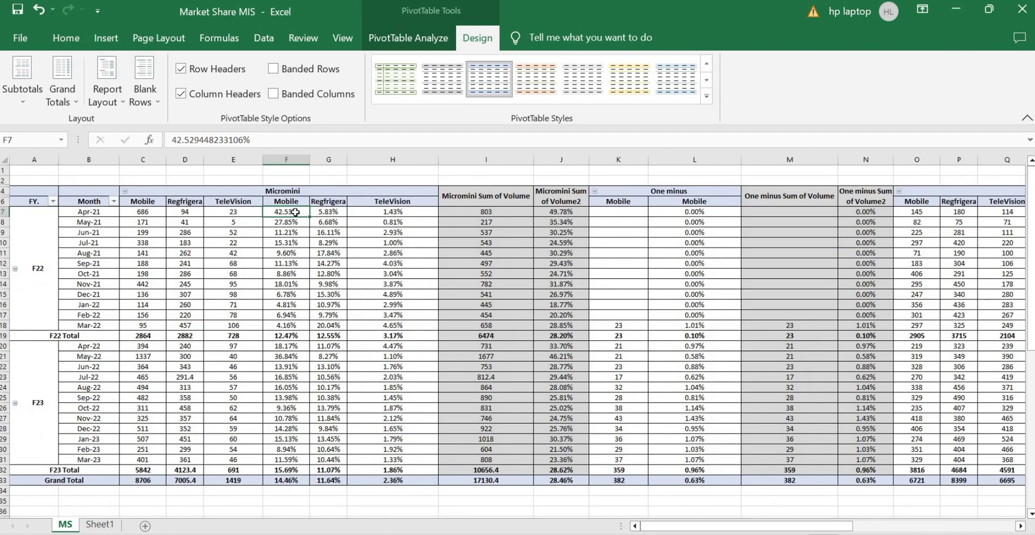
left_click_drag(295, 212, 396, 481)
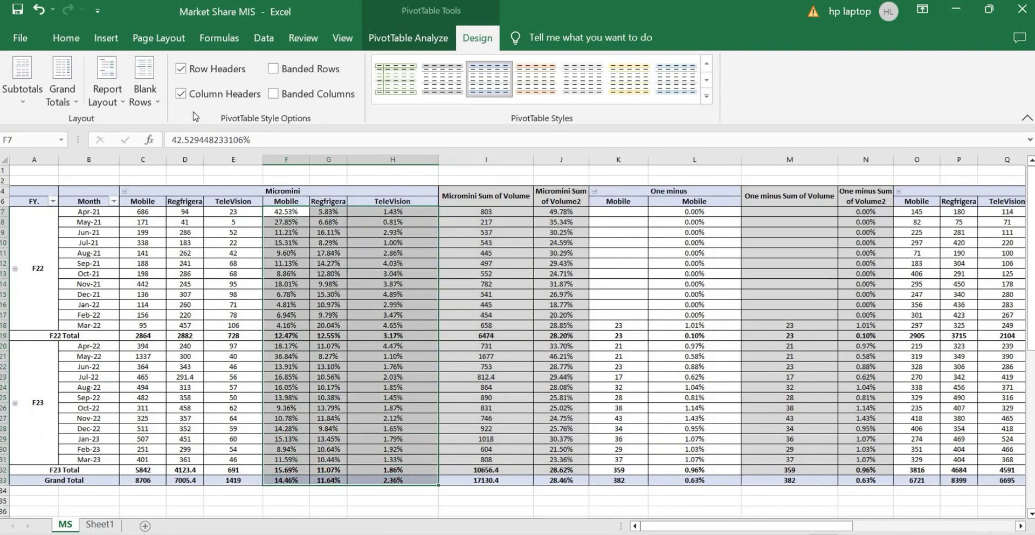
left_click(64, 38)
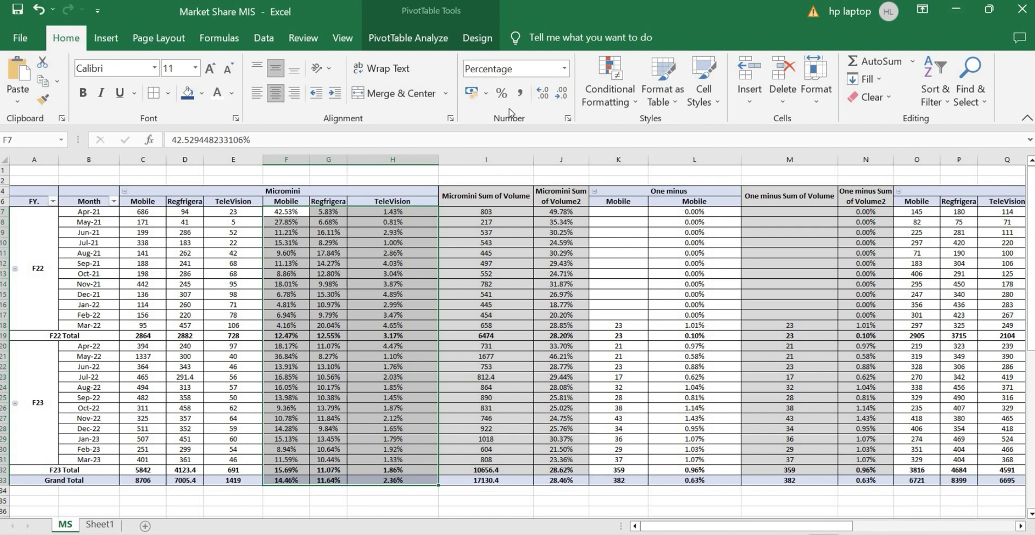
left_click(560, 94)
left_click(561, 94)
left_click_drag(561, 212, 560, 222)
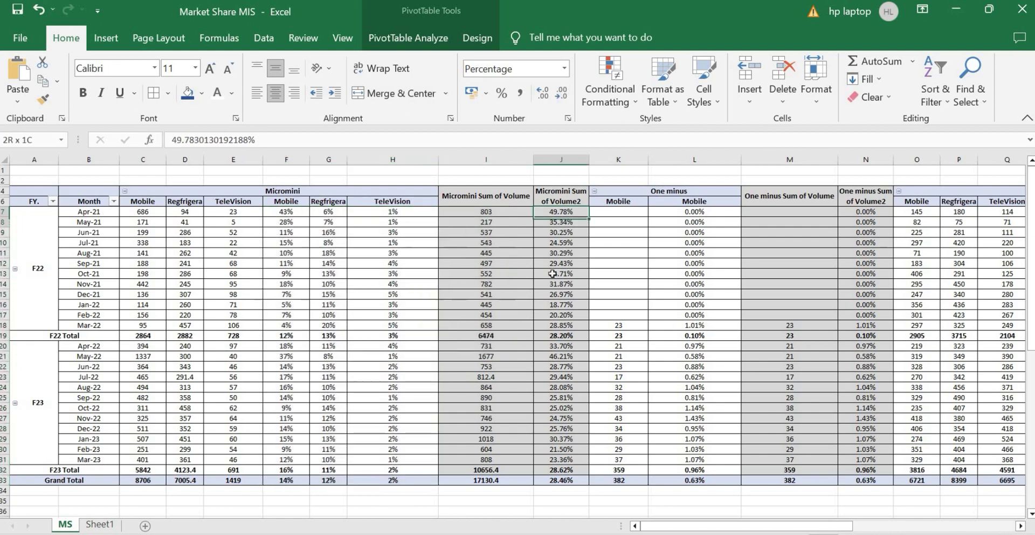
left_click_drag(553, 273, 560, 480)
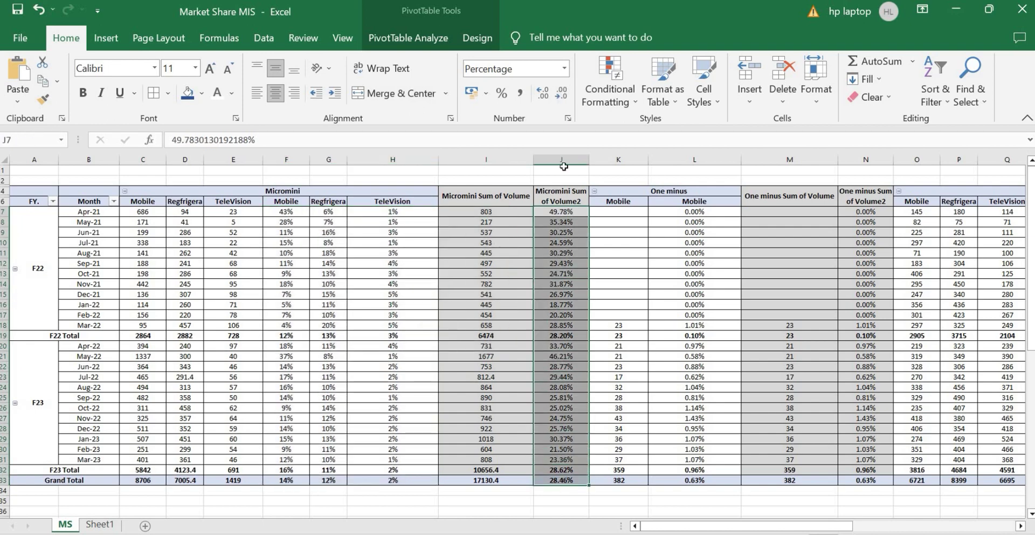
left_click(560, 94)
left_click(561, 94)
Step: Format One minus's Mobile percentages in column L and its Sum of Volume2 column with no decimal places
left_click_drag(719, 212, 720, 222)
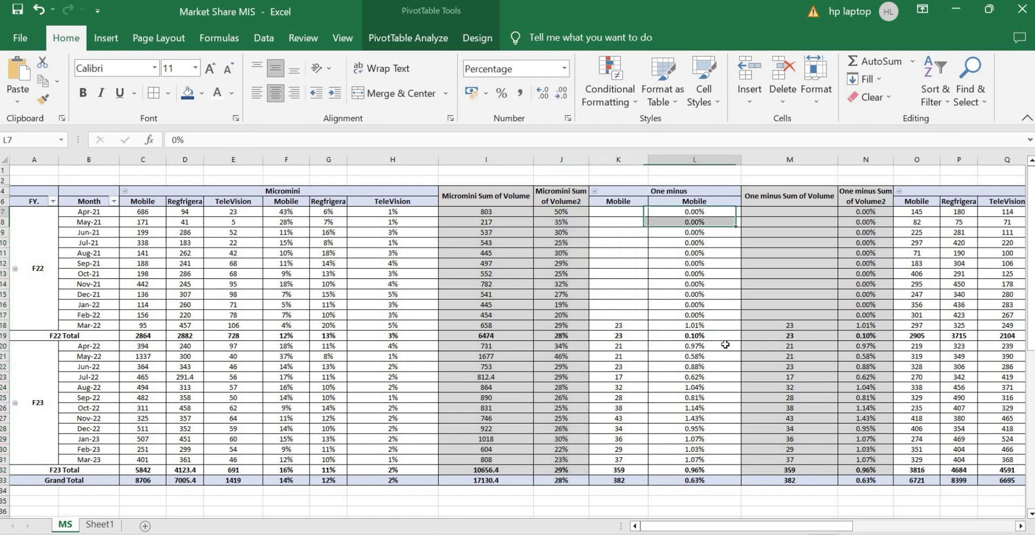
left_click_drag(724, 344, 712, 478)
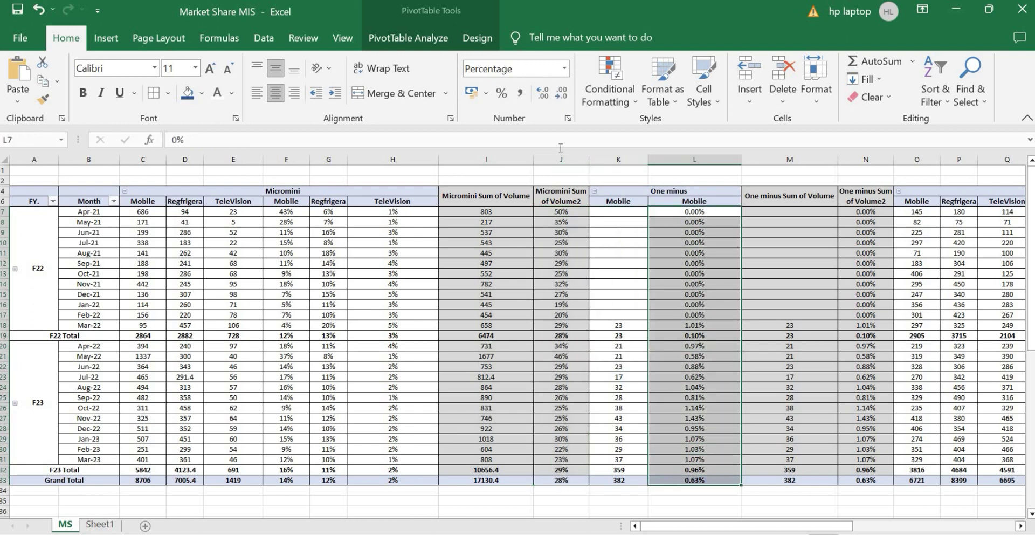
left_click(560, 97)
left_click(560, 97)
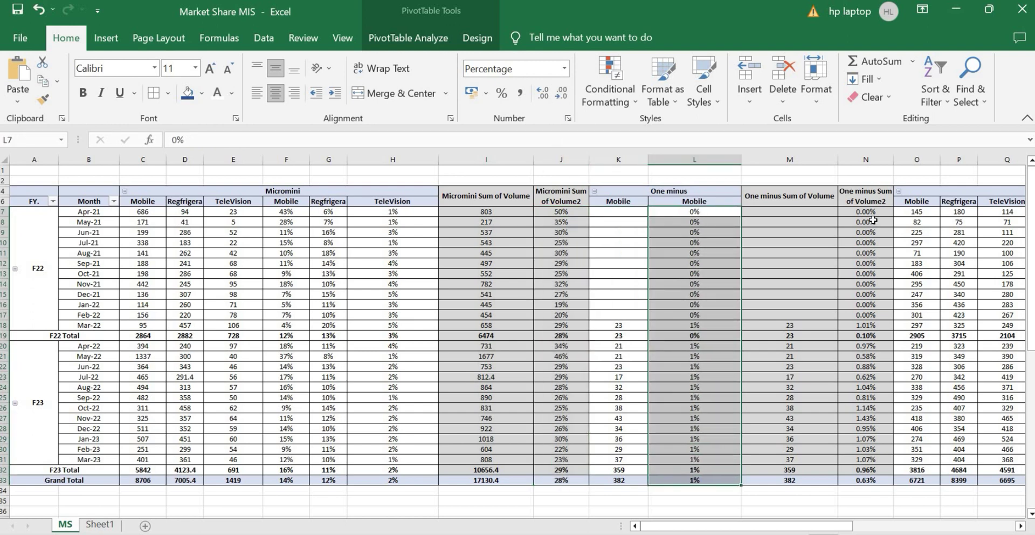
left_click_drag(869, 211, 867, 480)
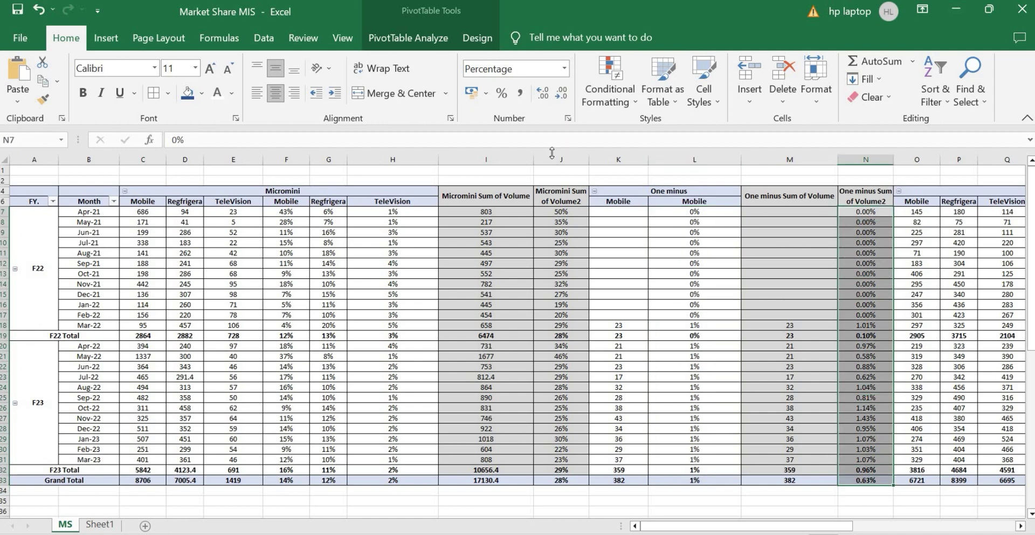
left_click(560, 98)
left_click(560, 98)
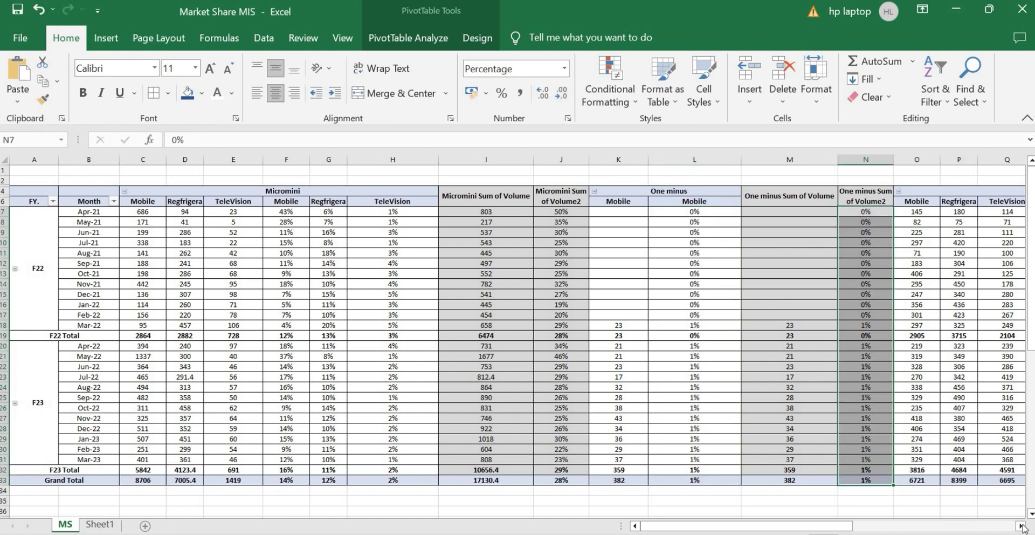
Step: Format Samson's product percentages in columns R to T and its Sum of Volume2 column with no decimal places
left_click_drag(1020, 527, 1021, 527)
left_click_drag(246, 208, 356, 477)
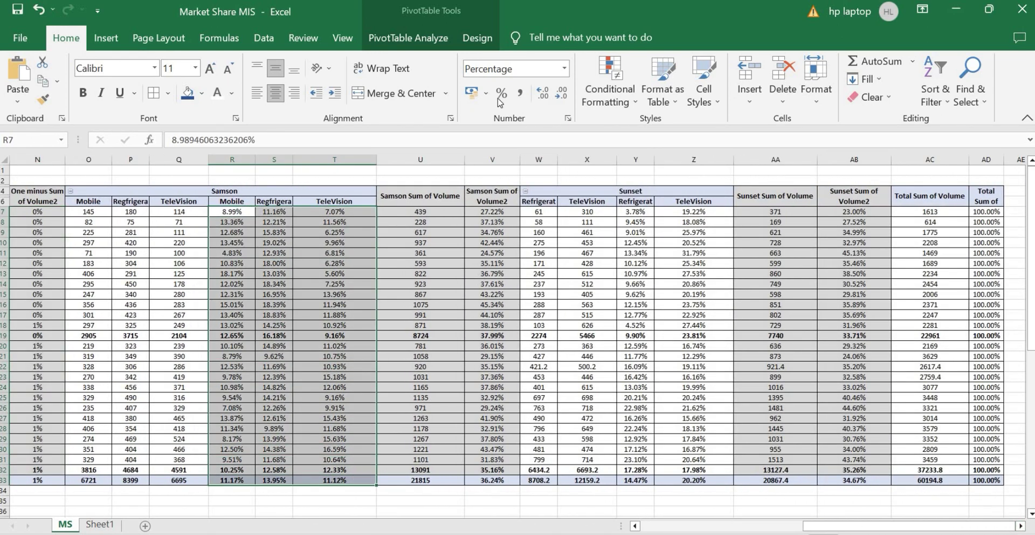
left_click(561, 92)
left_click(560, 93)
left_click(487, 214)
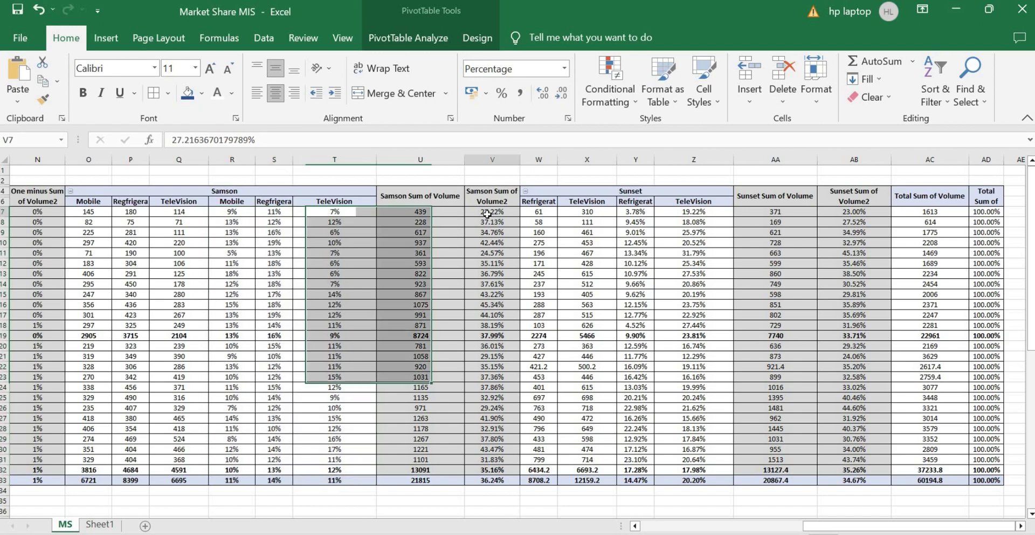
left_click_drag(486, 214, 491, 479)
left_click(561, 93)
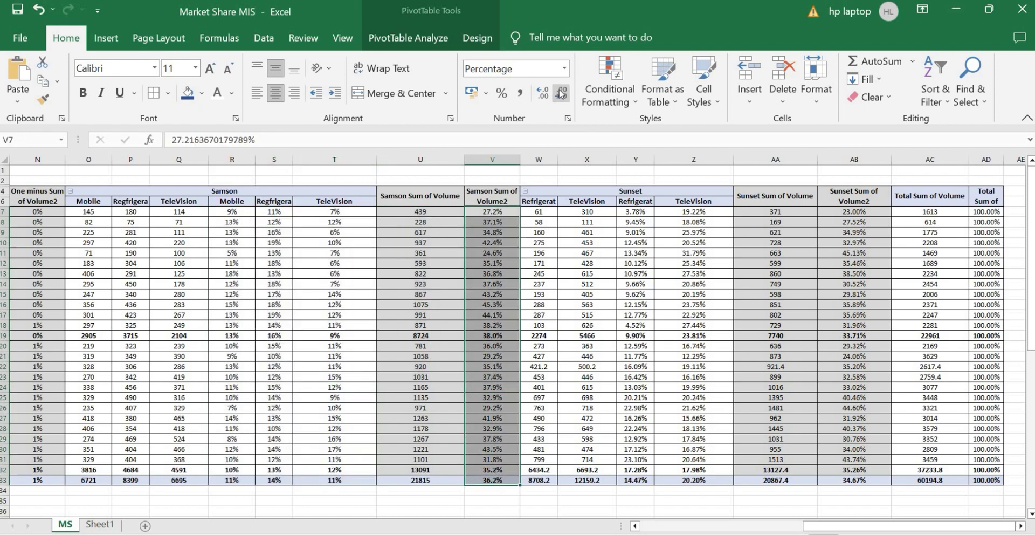
left_click(560, 93)
Step: Format Sunset's product percentages in columns Y and Z and its Sum of Volume2 column with no decimal places
left_click_drag(642, 214, 701, 481)
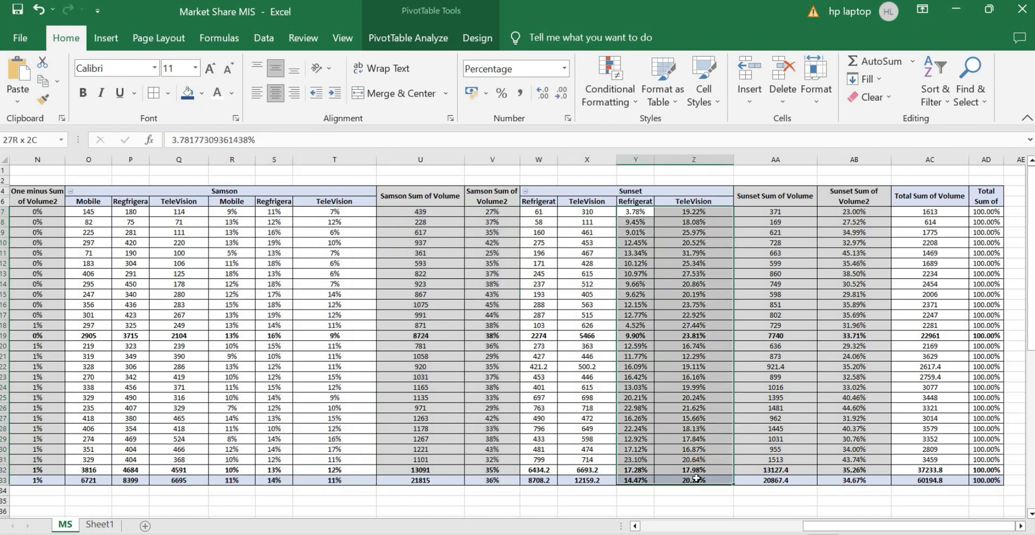
left_click(561, 95)
left_click(561, 95)
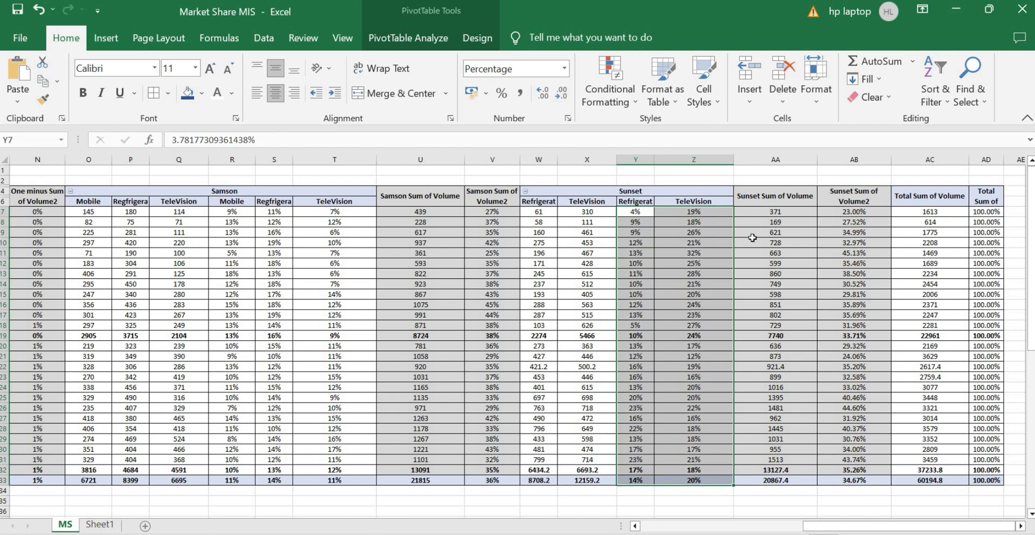
left_click_drag(853, 216, 827, 479)
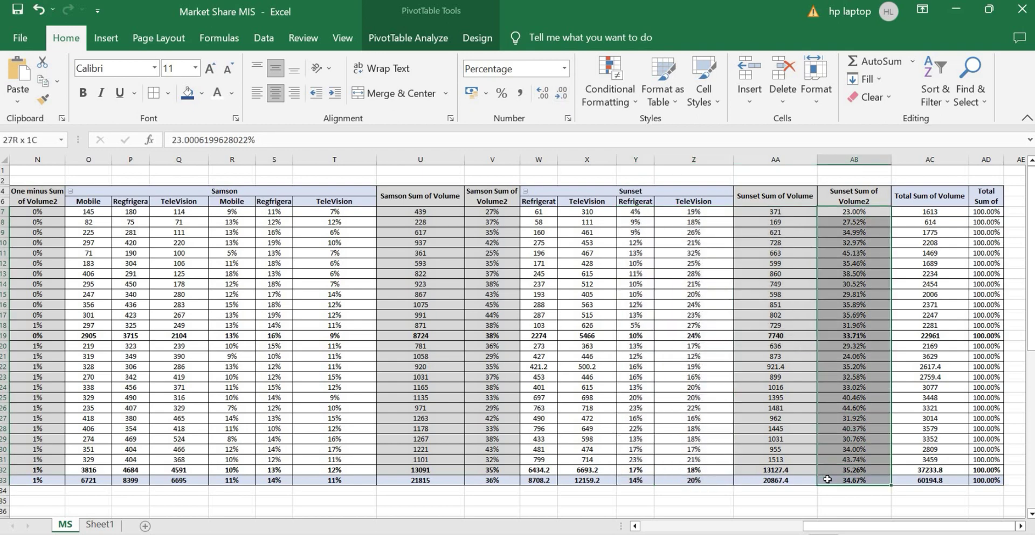
left_click(561, 95)
left_click(561, 95)
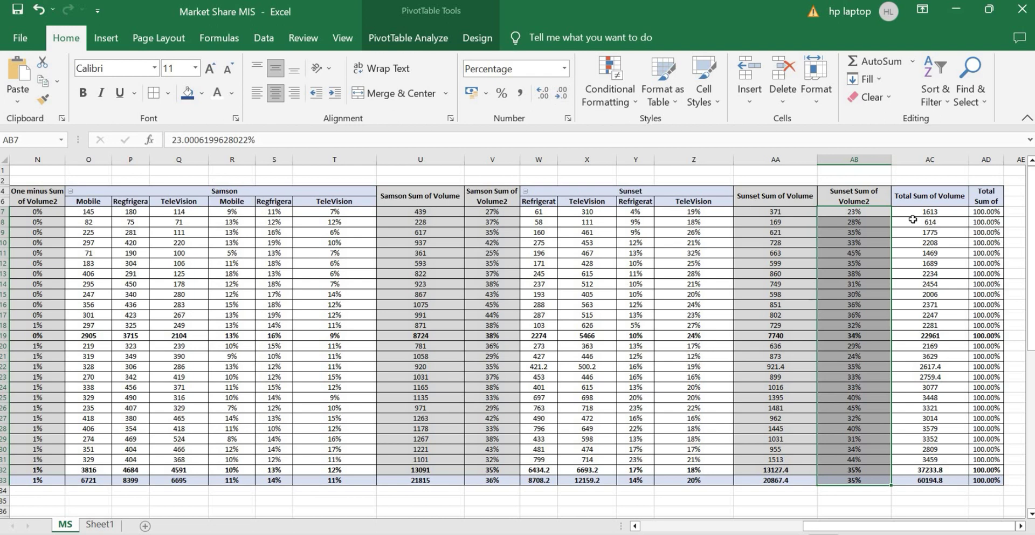
Step: Format the overall total percentages in column AD with no decimal places
left_click_drag(972, 212, 986, 480)
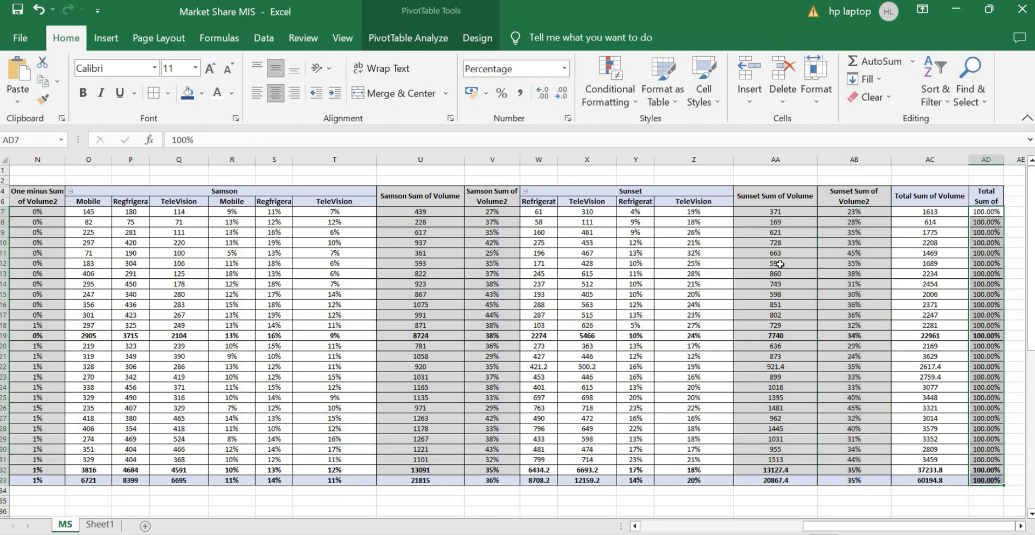
left_click(561, 95)
left_click(561, 95)
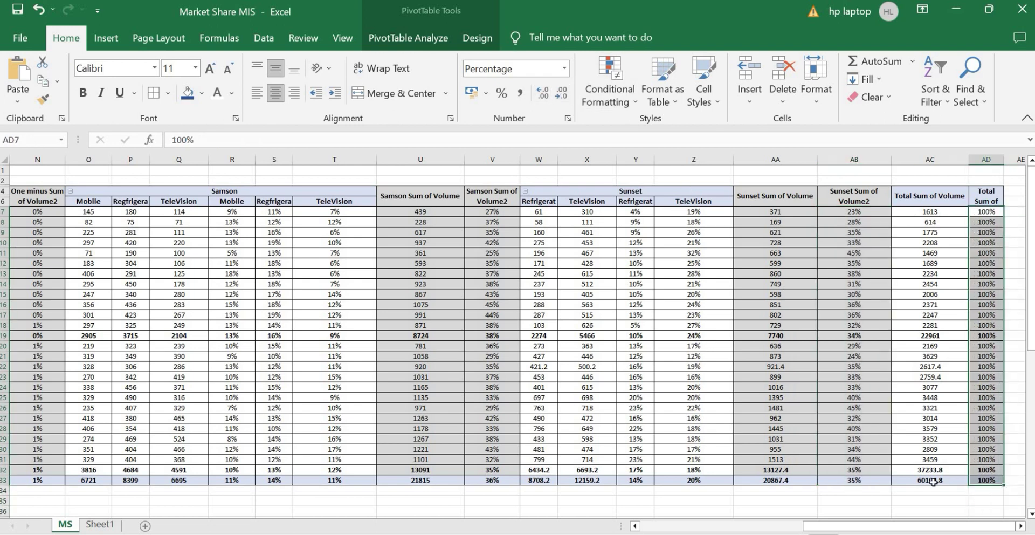
Step: Fill the merged Micromini header cell in row 4 with the standard orange color
left_click_drag(942, 531, 779, 530)
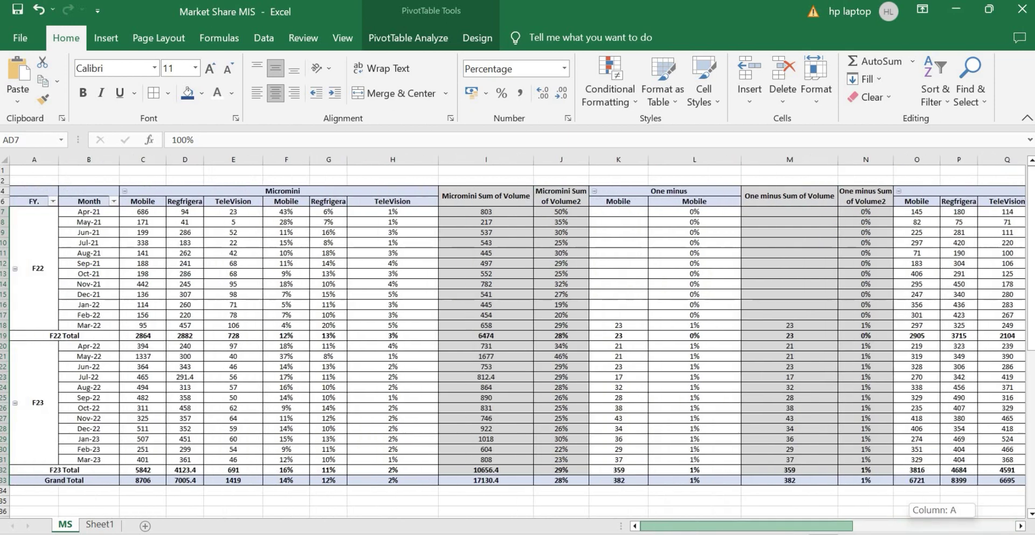
left_click(299, 192)
left_click(201, 93)
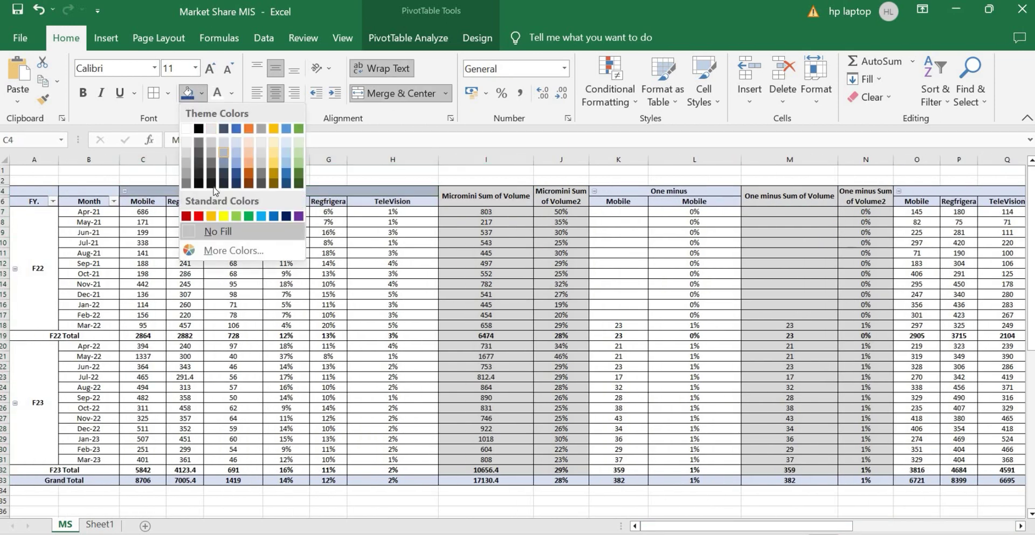
left_click(213, 219)
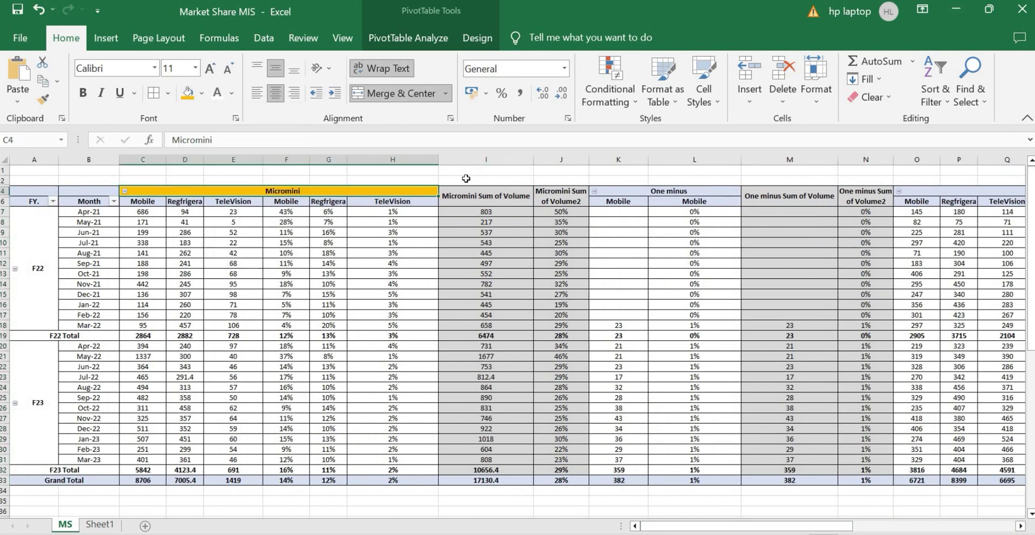
Step: Fill the One minus, Samson and Sunset header cells in row 4 with the standard orange color
left_click(608, 192)
left_click(194, 96)
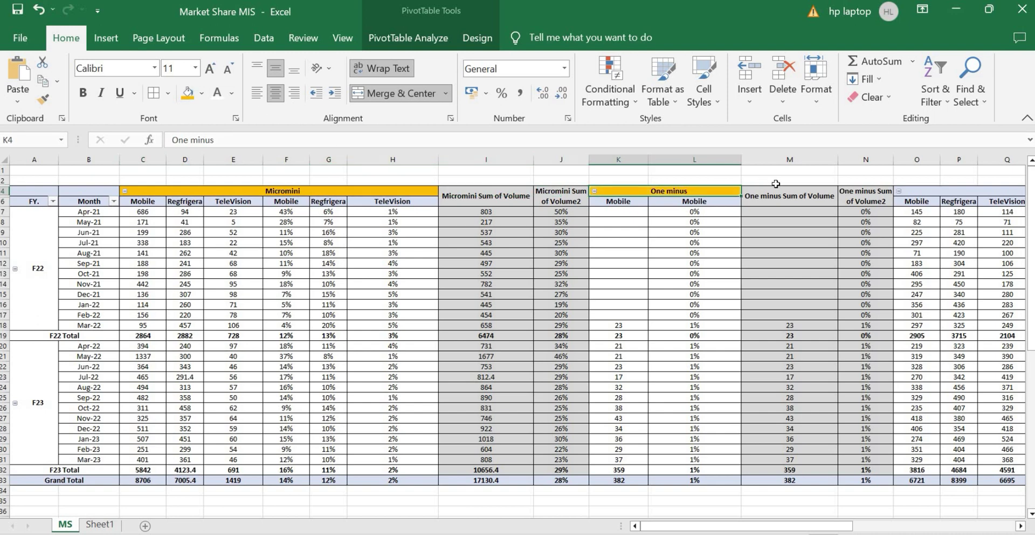
left_click(901, 192)
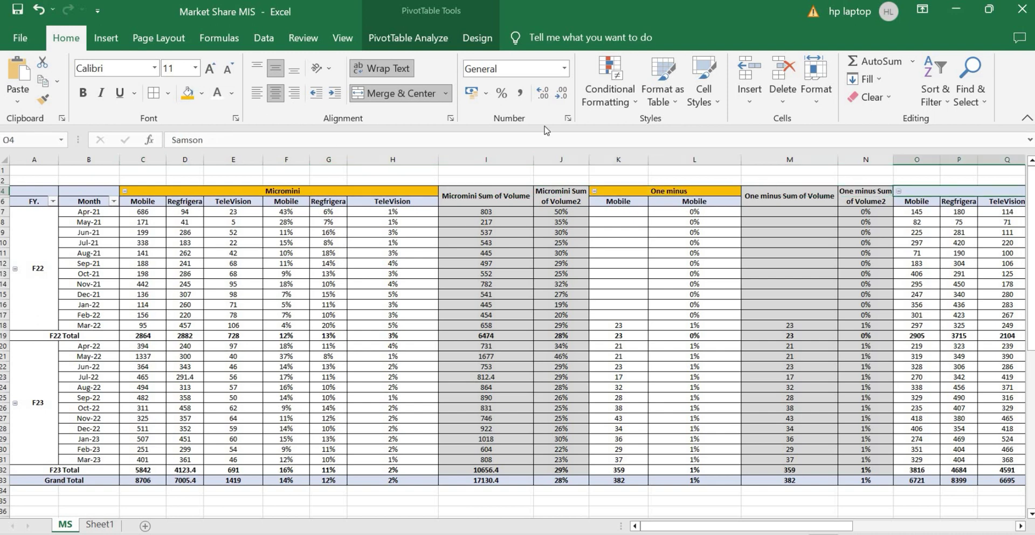
left_click(188, 94)
scroll(1020, 526, "right", 13)
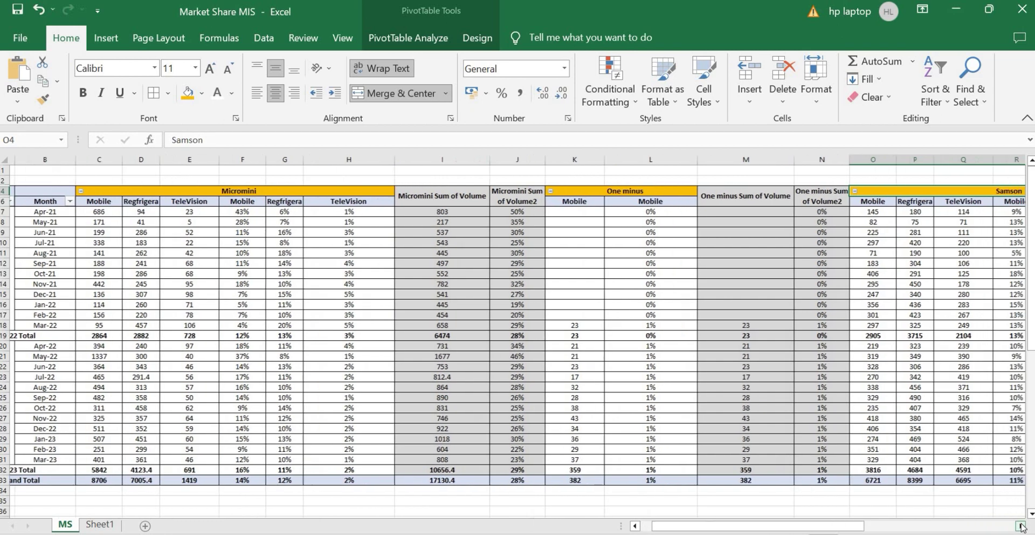
scroll(1020, 526, "right", 2)
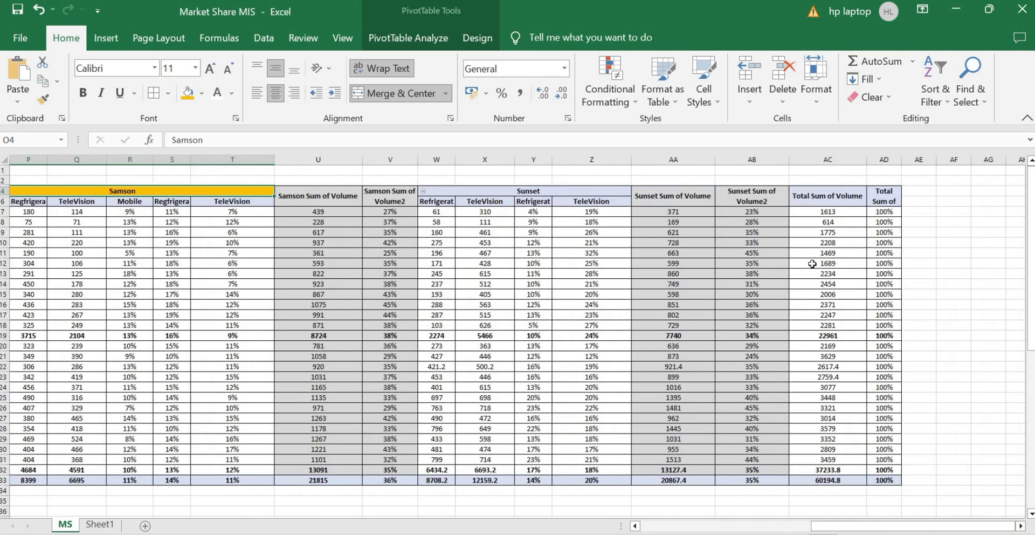
left_click(593, 194)
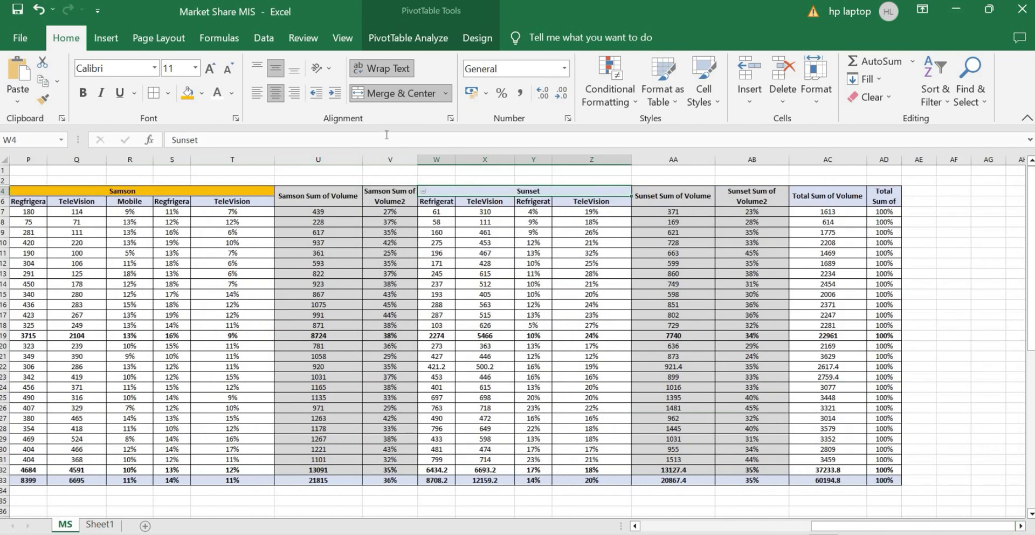
left_click(188, 94)
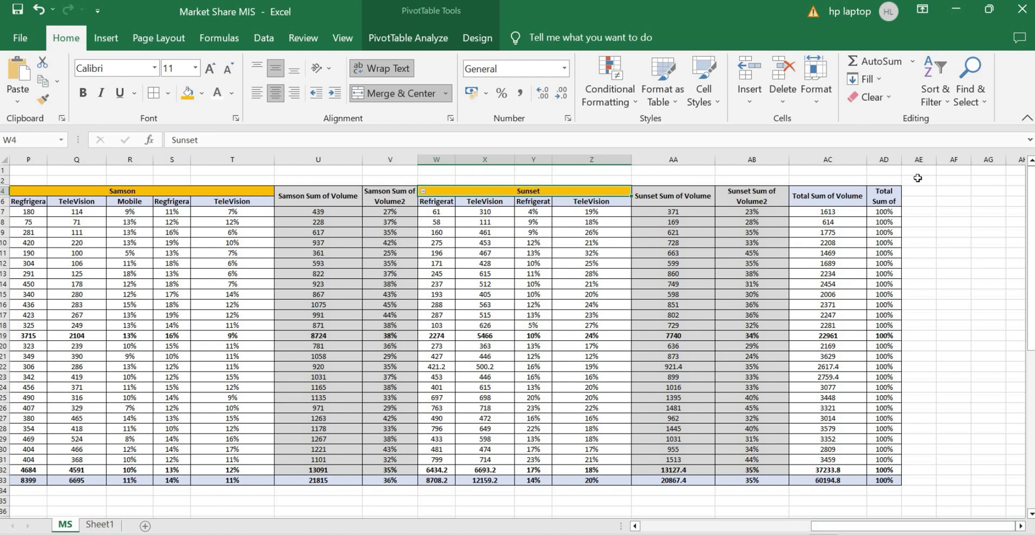
Step: Give columns C to AD one uniform width so the product headers fit
left_click_drag(884, 159, 169, 160)
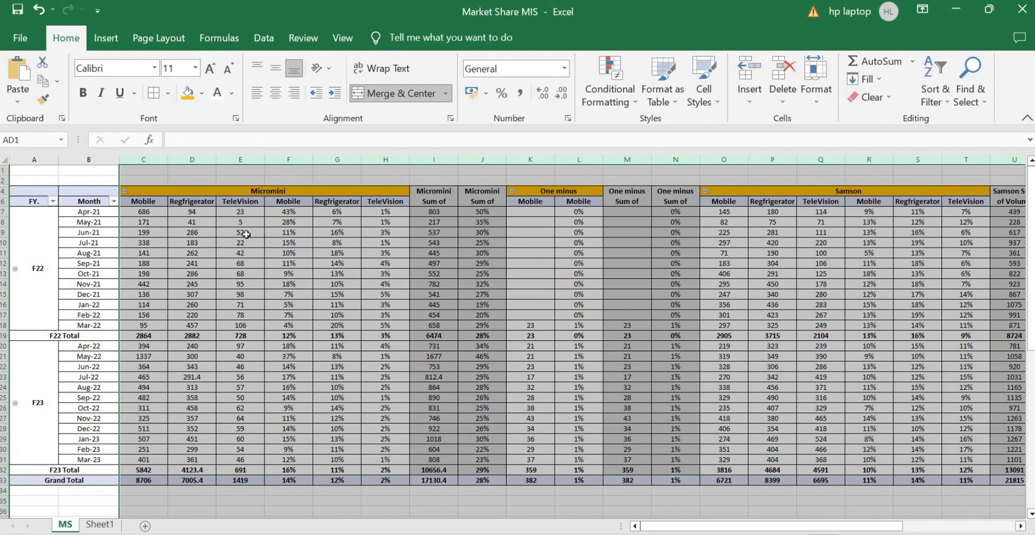
left_click(225, 238)
Step: Fill Micromini's volume product headers C6 to E6 with the standard light green color
left_click_drag(158, 199, 223, 206)
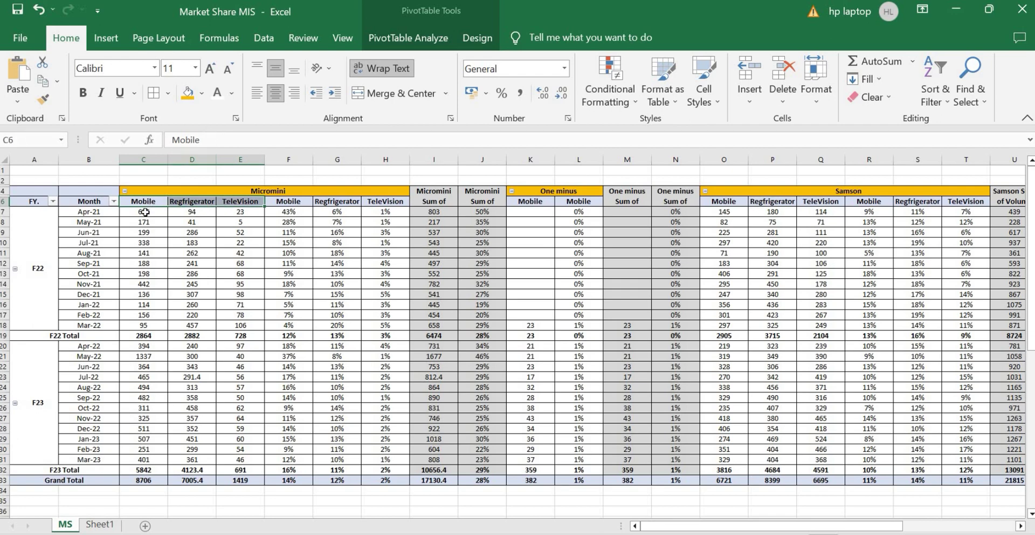
left_click(142, 195)
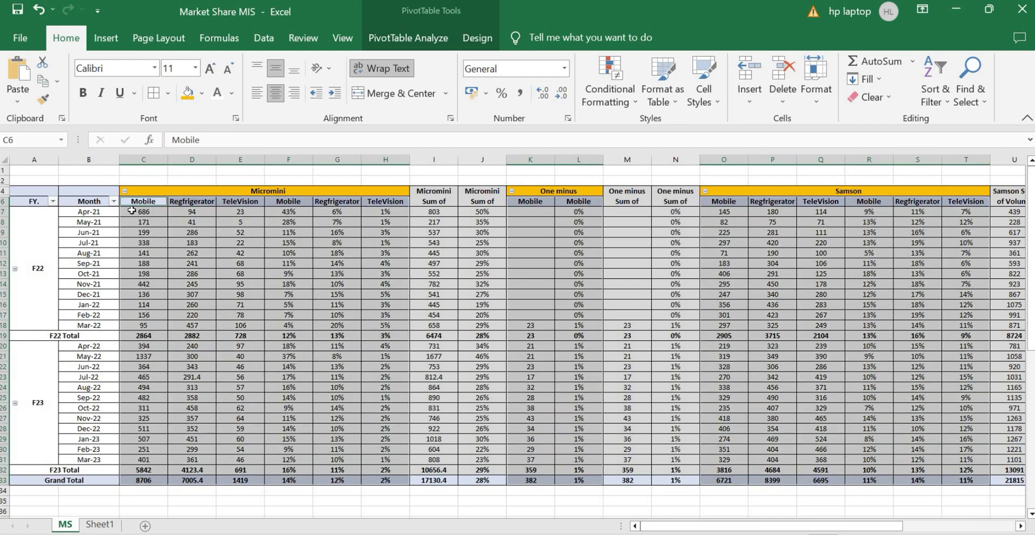
left_click(136, 197)
left_click_drag(147, 202, 240, 201)
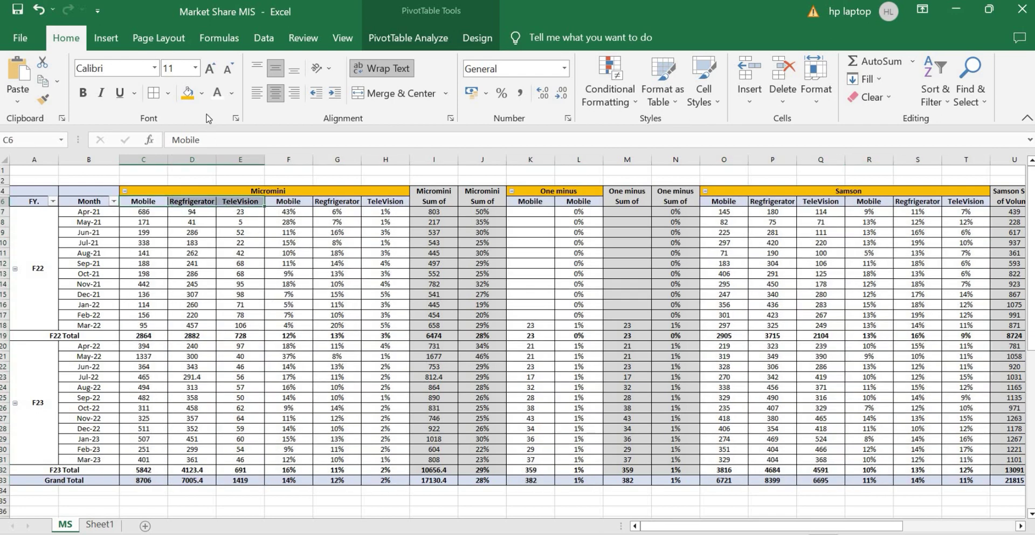
left_click(202, 94)
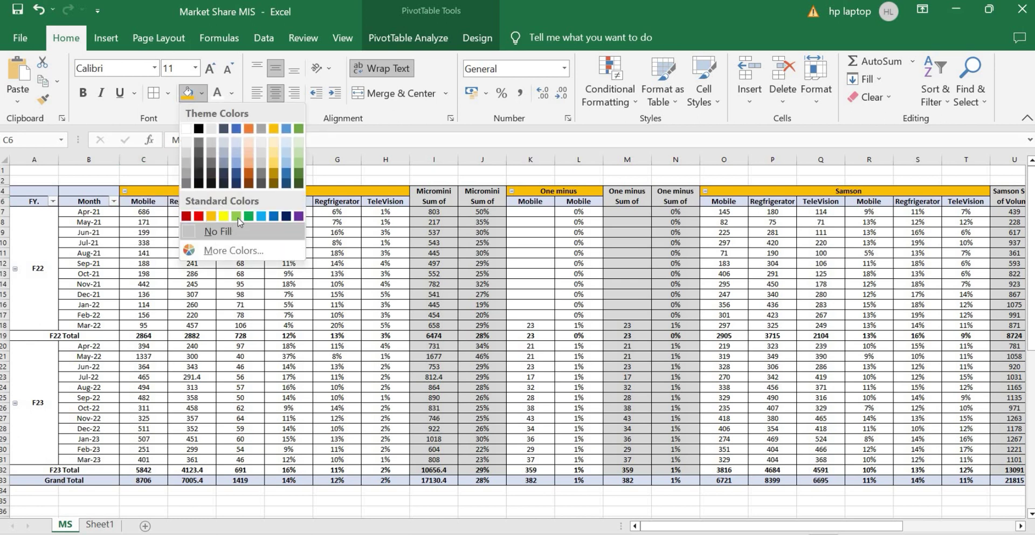
left_click(236, 216)
left_click_drag(282, 202, 368, 201)
left_click(369, 200)
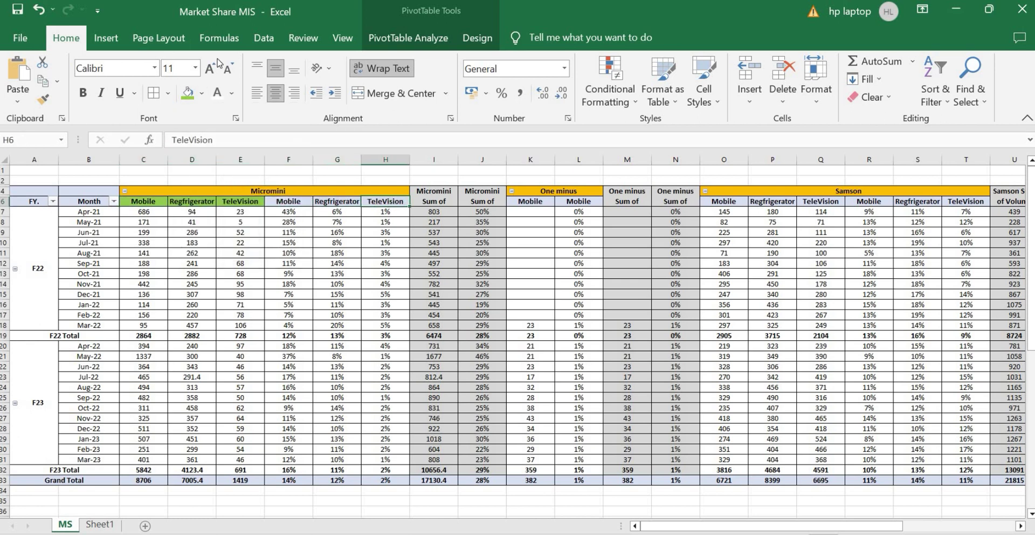
left_click(212, 95)
key("ctrl+z")
Step: Fill Micromini's percentage product headers F6 to H6 with the standard yellow color
left_click(302, 196)
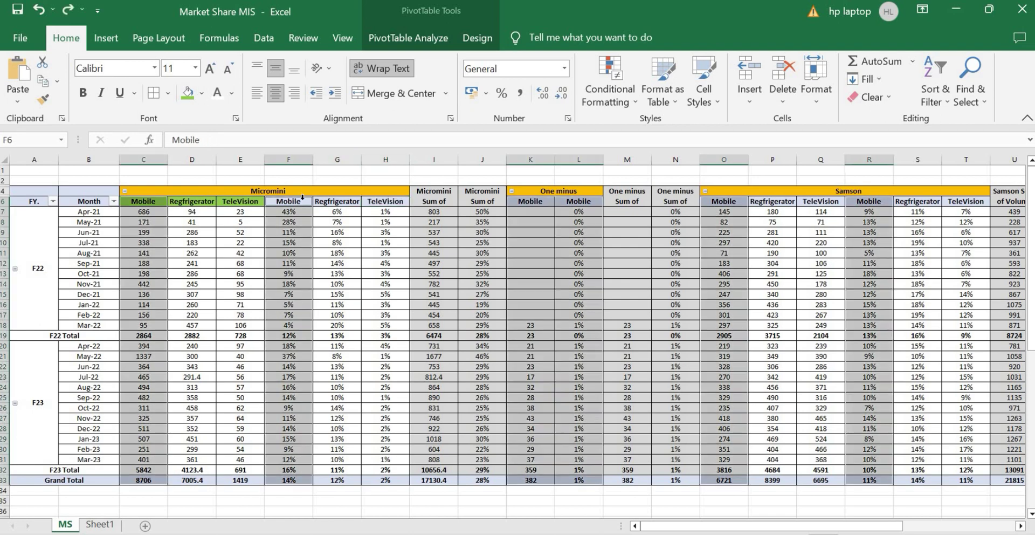
left_click(381, 200, "shift")
left_click(202, 93)
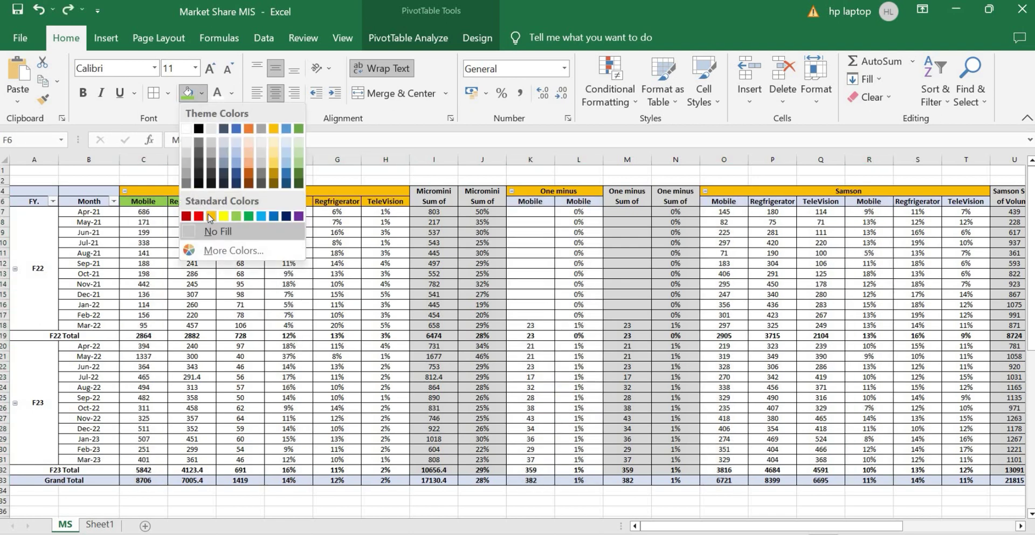
left_click(223, 217)
Step: Fill One minus's percentage header L6 with yellow and its volume header K6 with light green
left_click(521, 204)
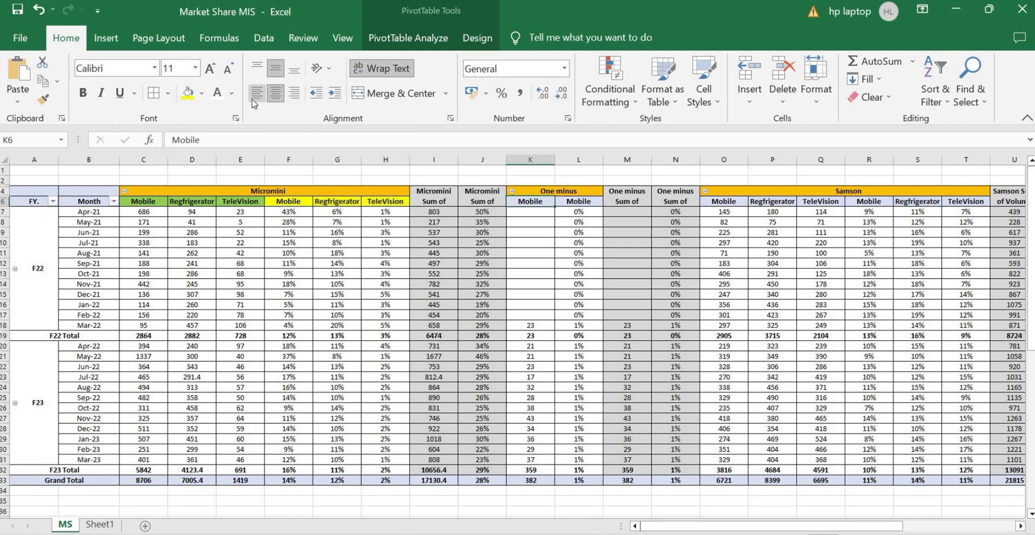
left_click(567, 207)
left_click(189, 93)
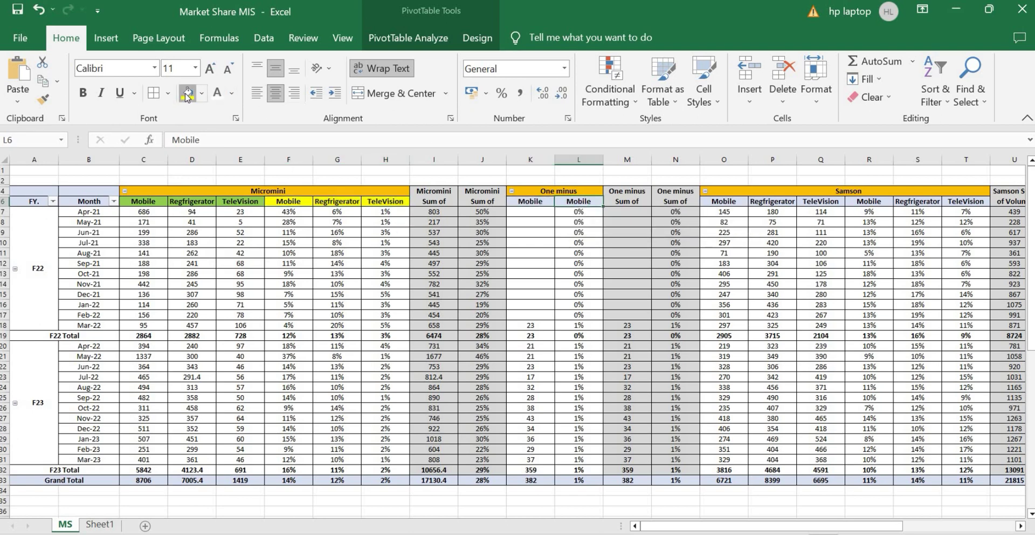
left_click(515, 200)
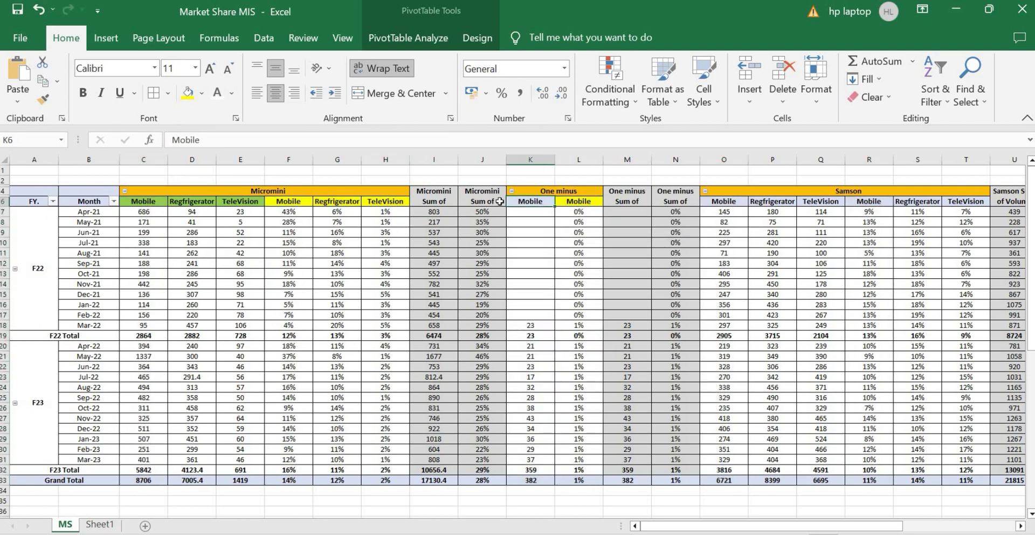
left_click(203, 94)
left_click(240, 217)
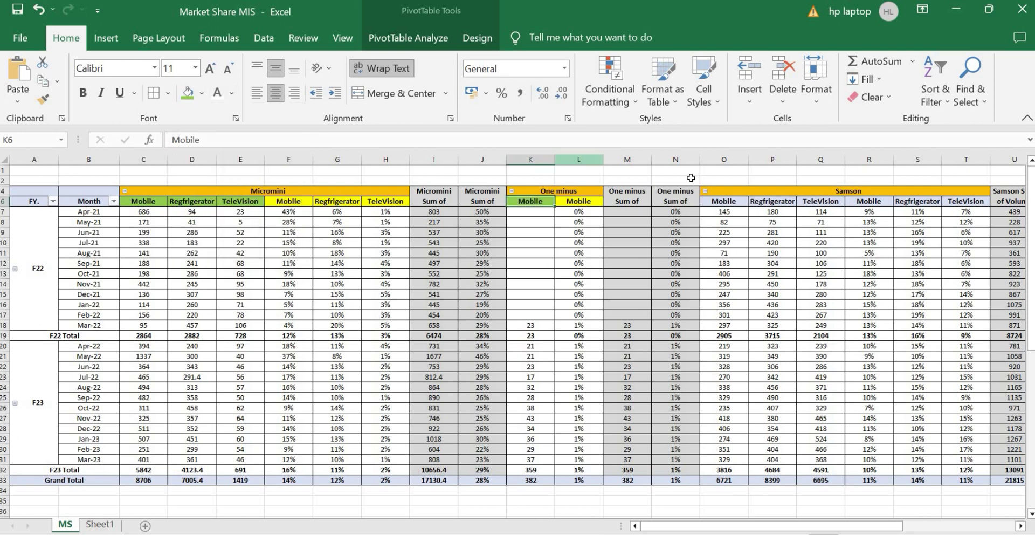
Step: Fill Samson's volume product headers O6 to Q6 with light green and its percentage headers R6 to T6 with yellow
left_click_drag(724, 201, 965, 202)
left_click(187, 92)
left_click(202, 93)
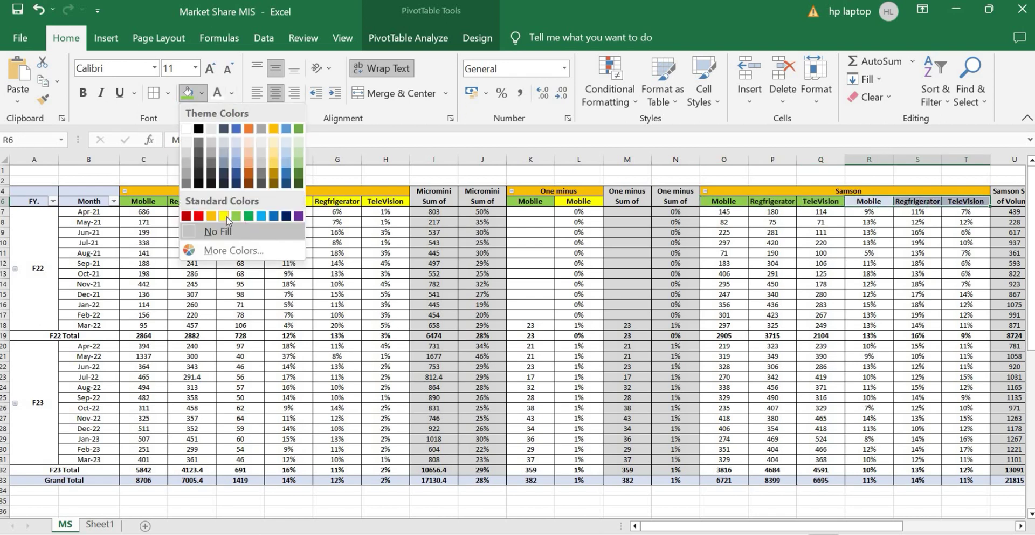
left_click(223, 216)
Step: Fill Sunset's percentage headers Y6 and Z6 with yellow and its volume headers W6 and X6 with green
key("Right")
key("Right")
key("Right")
key("Right")
key("Right")
key("Right")
key("Right")
key("Right")
key("Right")
key("Right")
key("Right")
key("Right")
key("Right")
key("Right")
key("Right")
key("Right")
key("Right")
key("Right")
key("Right")
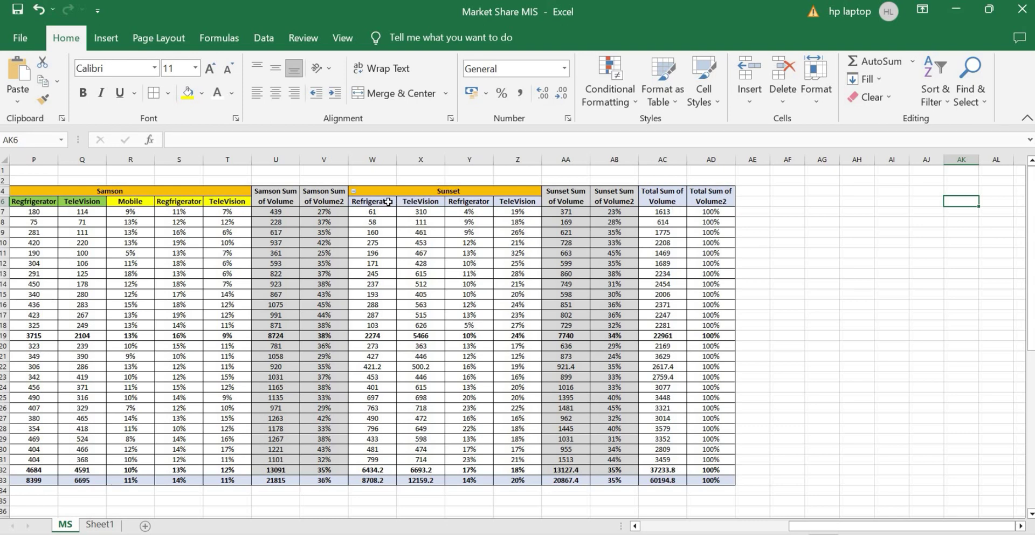
left_click_drag(388, 202, 412, 202)
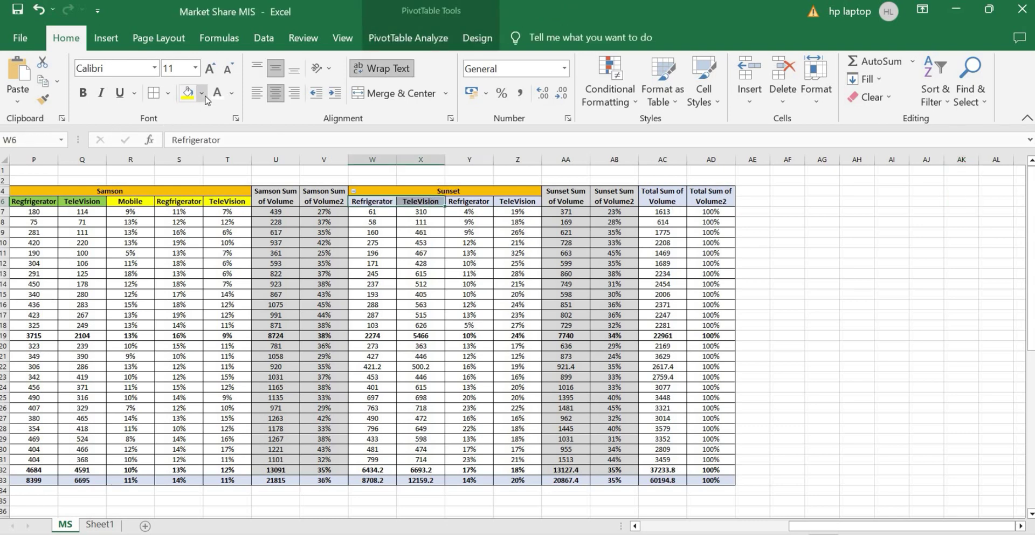
left_click_drag(476, 202, 516, 202)
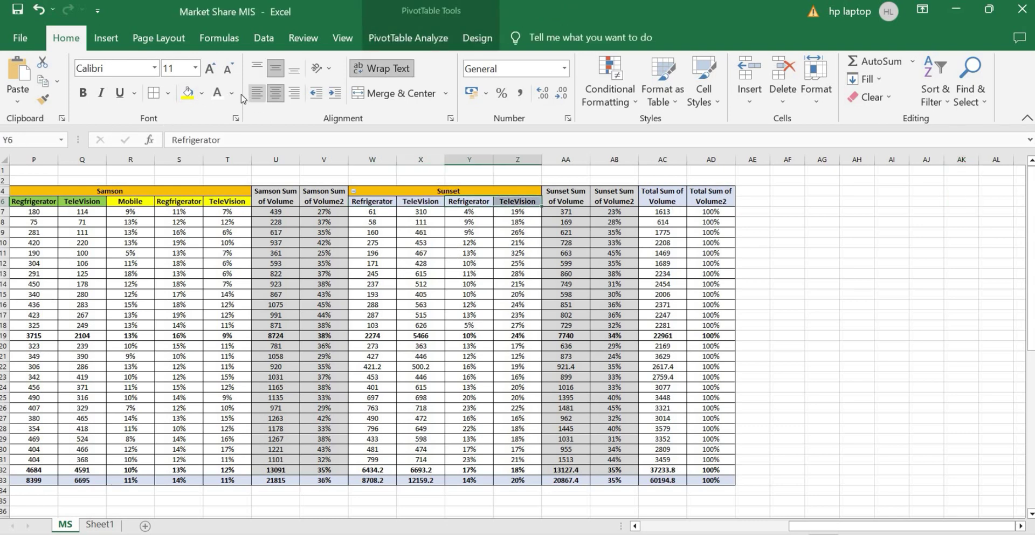
left_click(188, 93)
left_click_drag(365, 203, 404, 198)
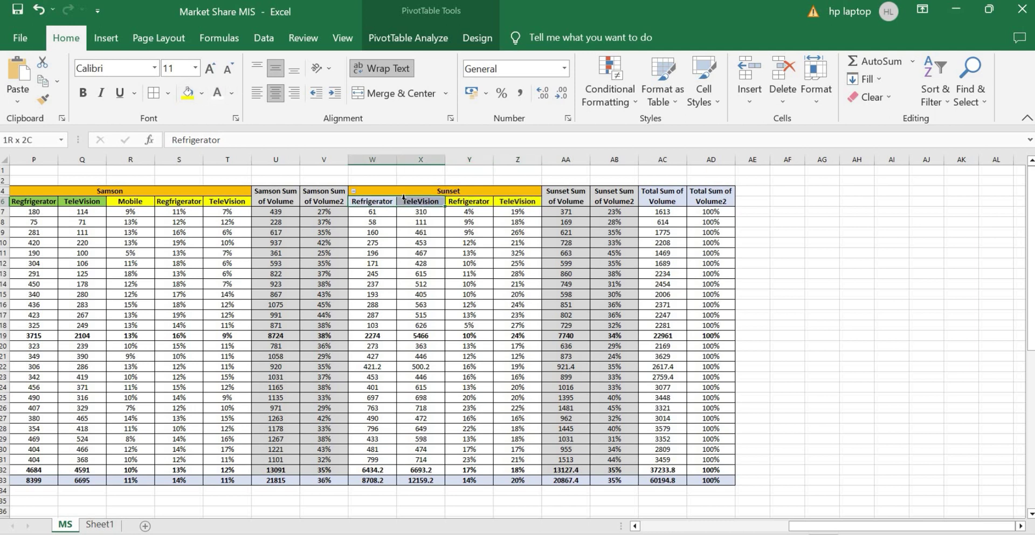
left_click(202, 93)
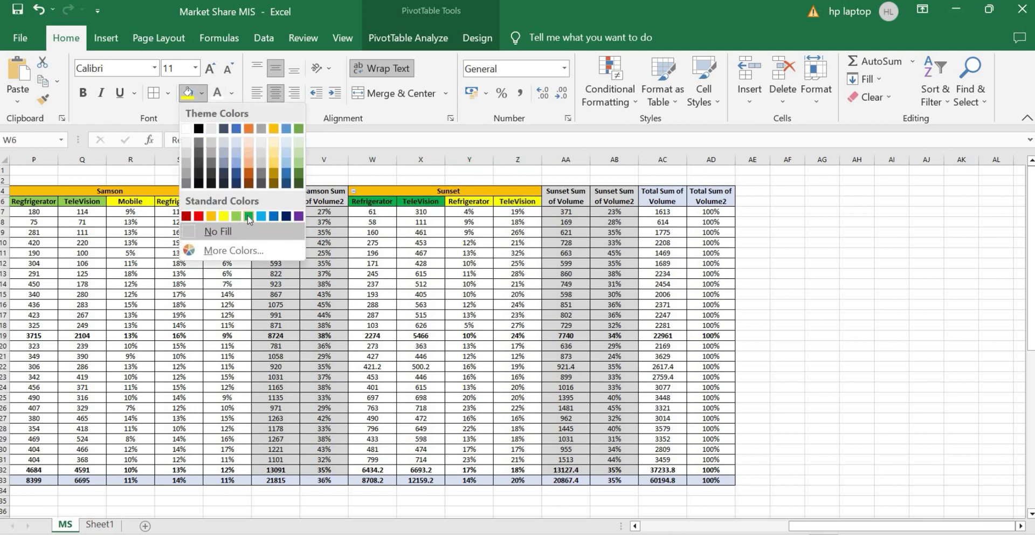
left_click(248, 216)
Step: Fill the Total Sum of Volume header with green and the Total Sum of Volume2 header with yellow
left_click(661, 196)
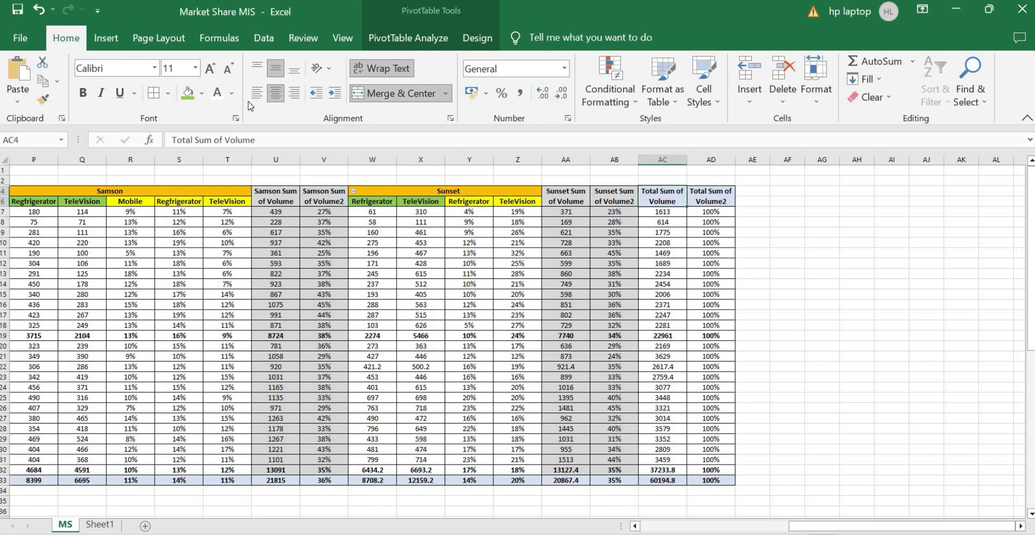
left_click(187, 93)
left_click(698, 194)
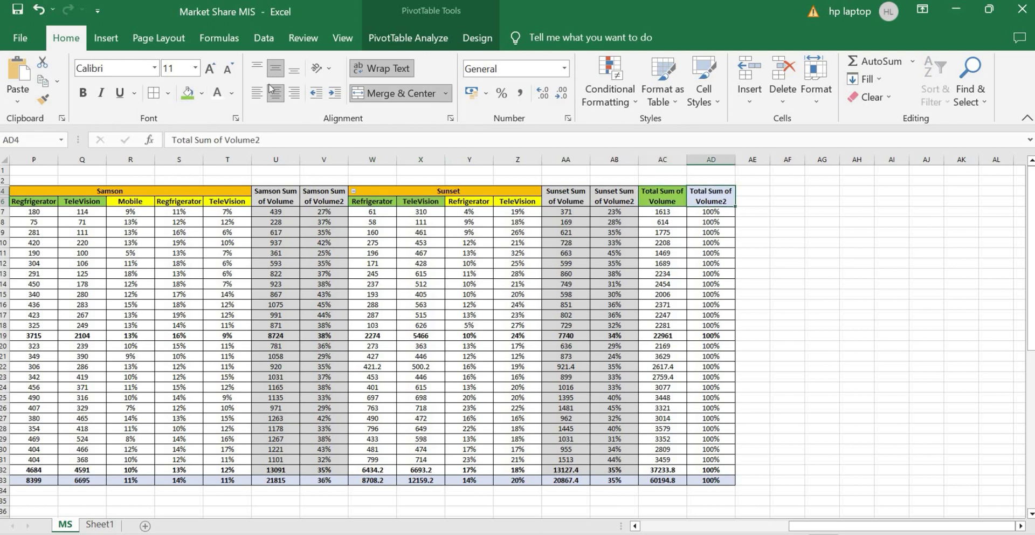
left_click(201, 93)
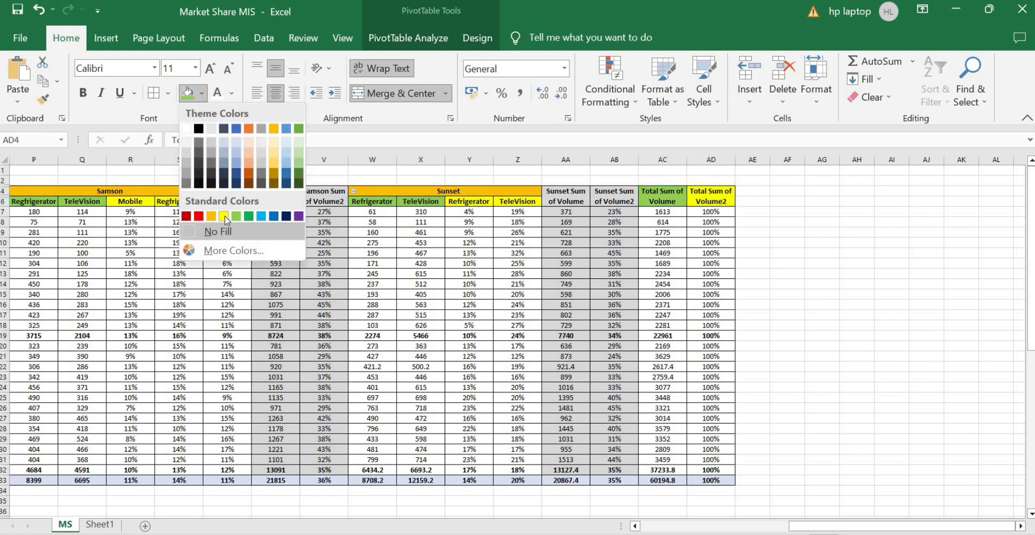
left_click(230, 216)
Step: Fill the Grand Total row with the darkest blue-gray theme color and make its text white
left_click_drag(867, 526, 695, 525)
left_click(4, 480)
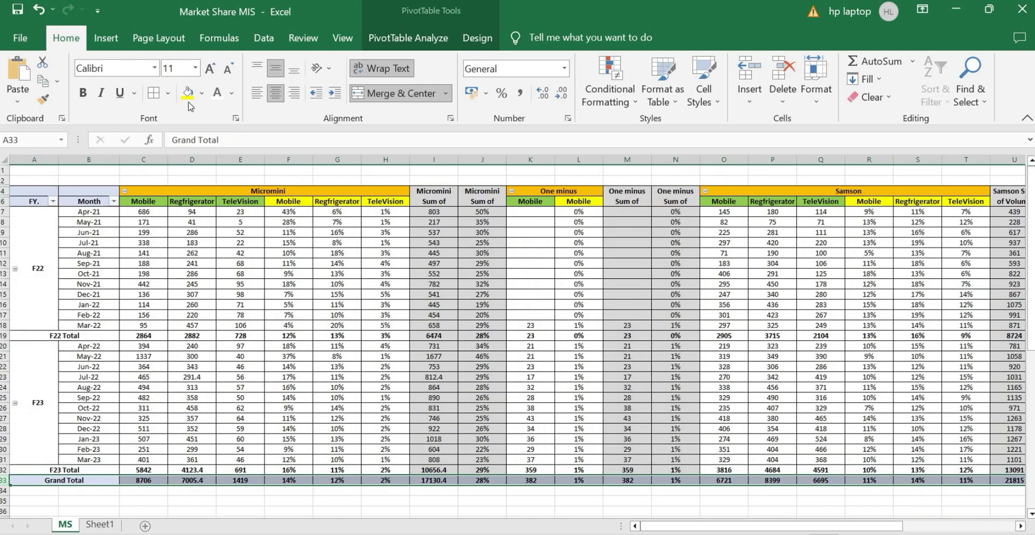
left_click(201, 93)
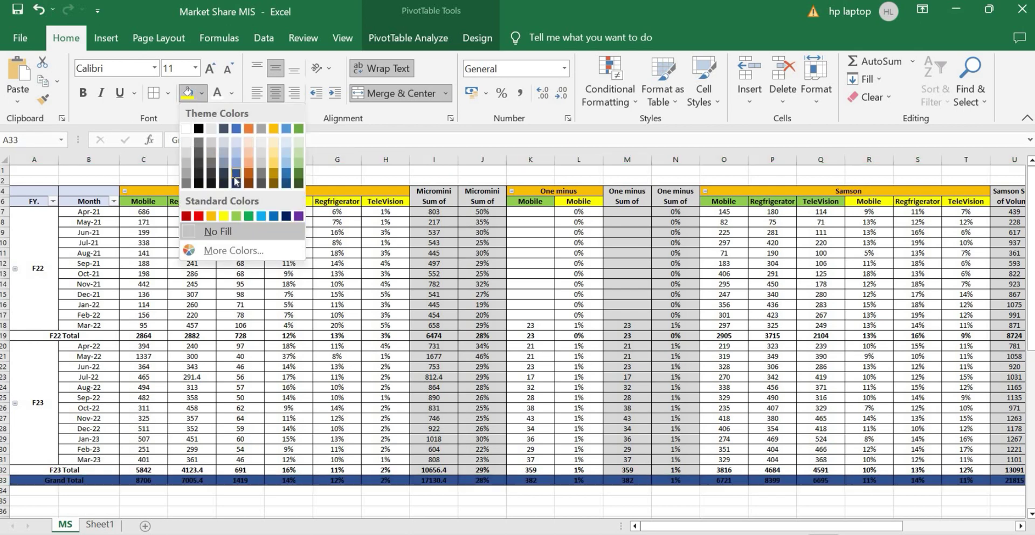
left_click(224, 181)
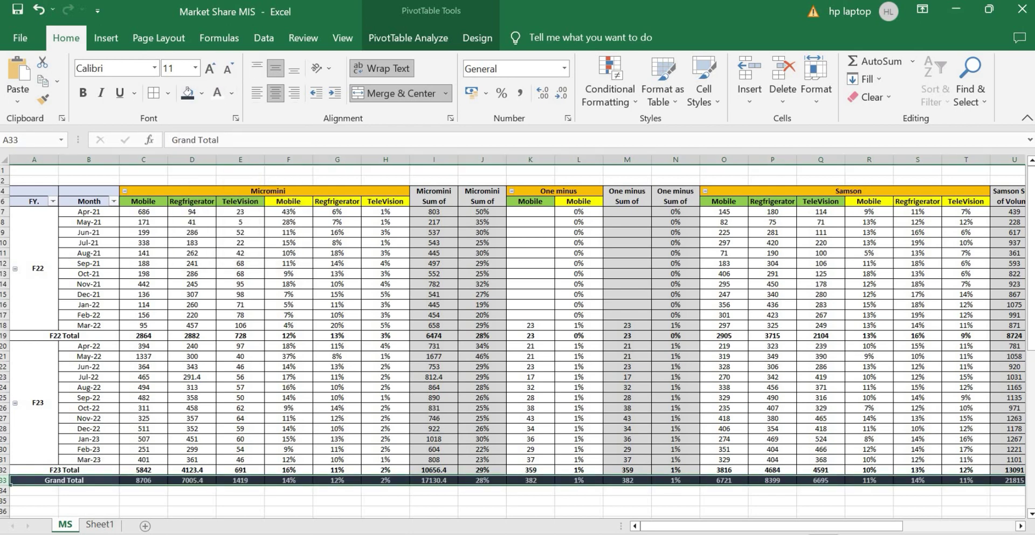
Step: Apply the dark blue-gray fill and white text to the FY. and Month header cells in columns A and B
left_click(16, 193)
left_click_drag(49, 194, 88, 201)
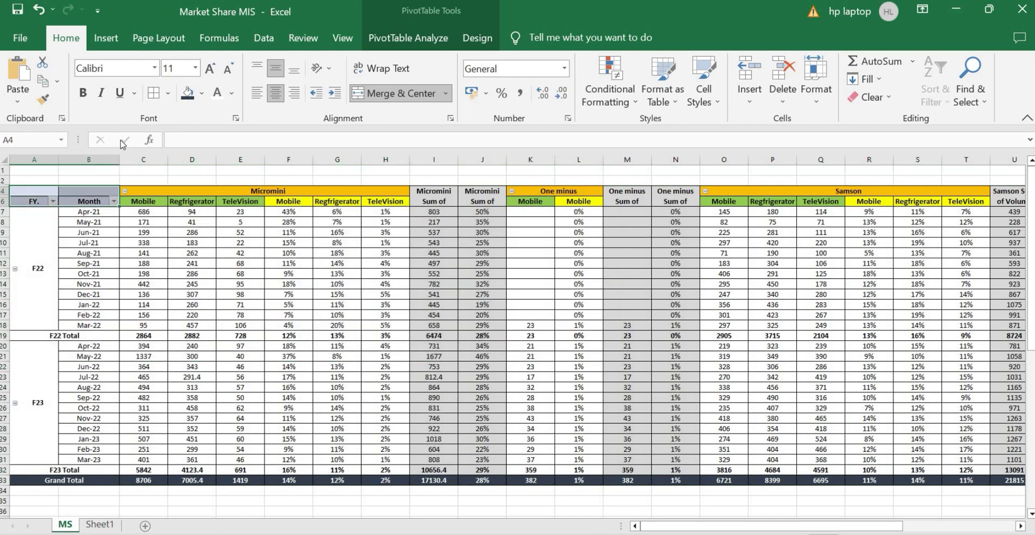
left_click(187, 93)
left_click(217, 93)
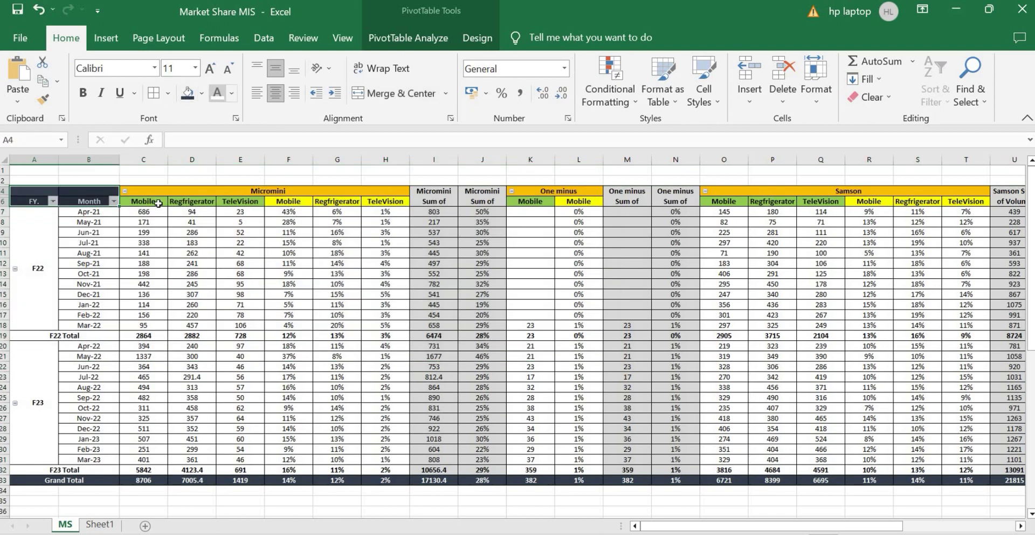
Step: Fill the F22 label and its month cells, A7 to B18, with the standard dark red color
left_click(95, 245)
left_click(42, 228)
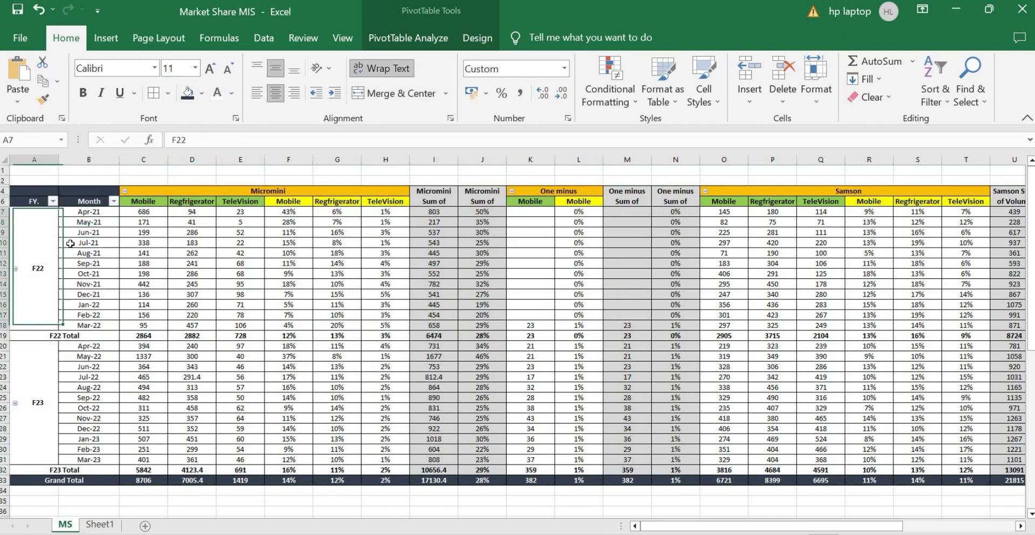
left_click(202, 93)
left_click(201, 215)
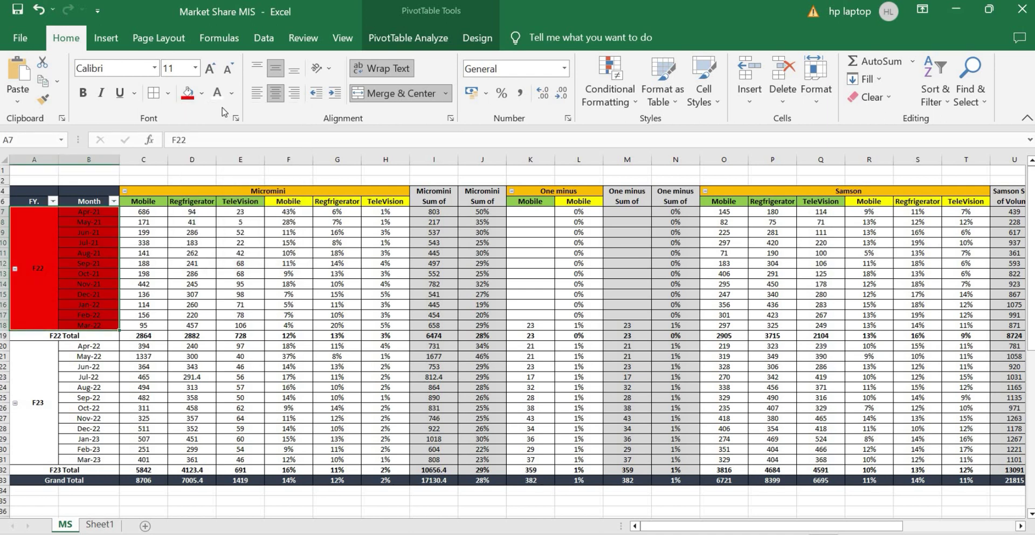
left_click(200, 96)
left_click(190, 216)
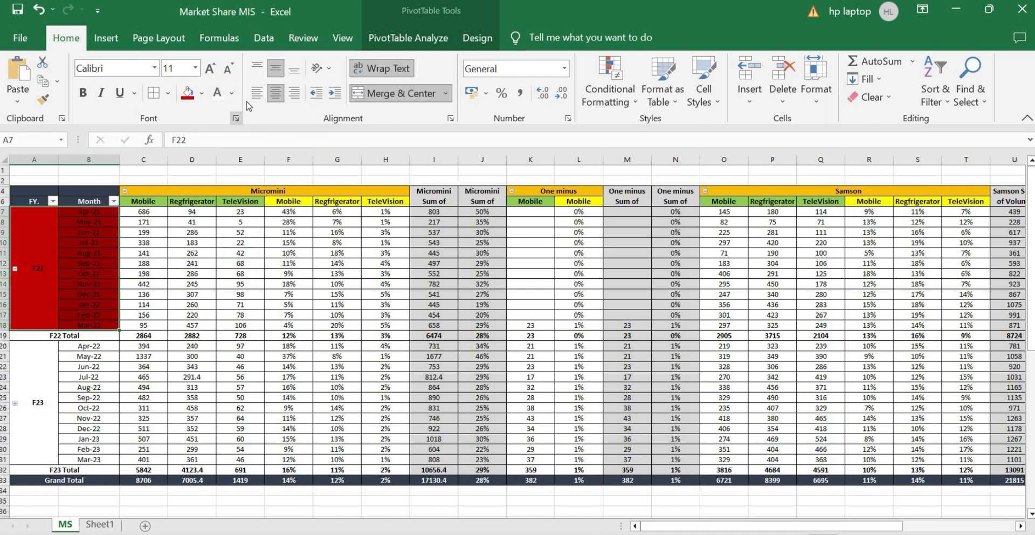
Step: Fill the F23 label and its month cells, A20 to B31, with the standard dark blue color and make their text white
left_click_drag(50, 358, 69, 370)
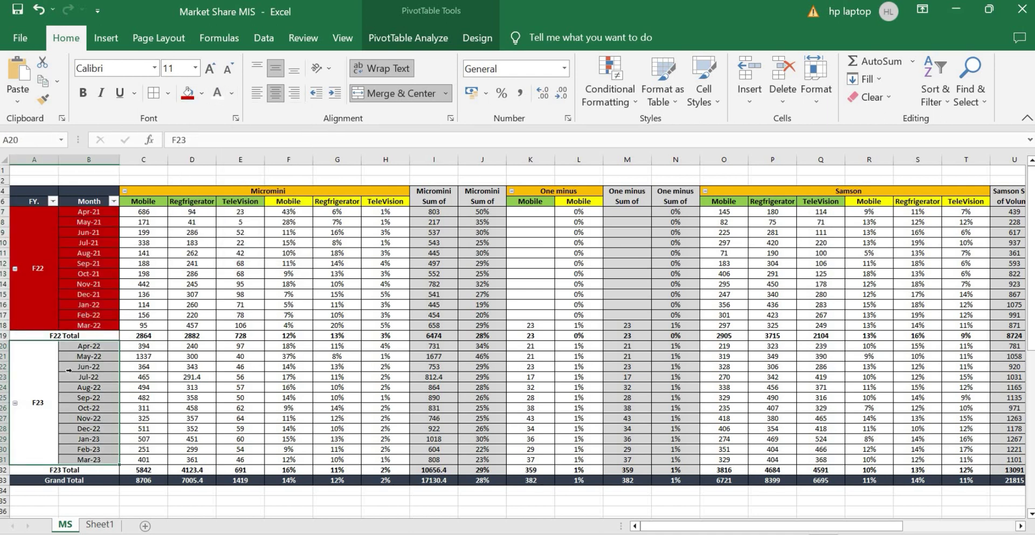
left_click(202, 96)
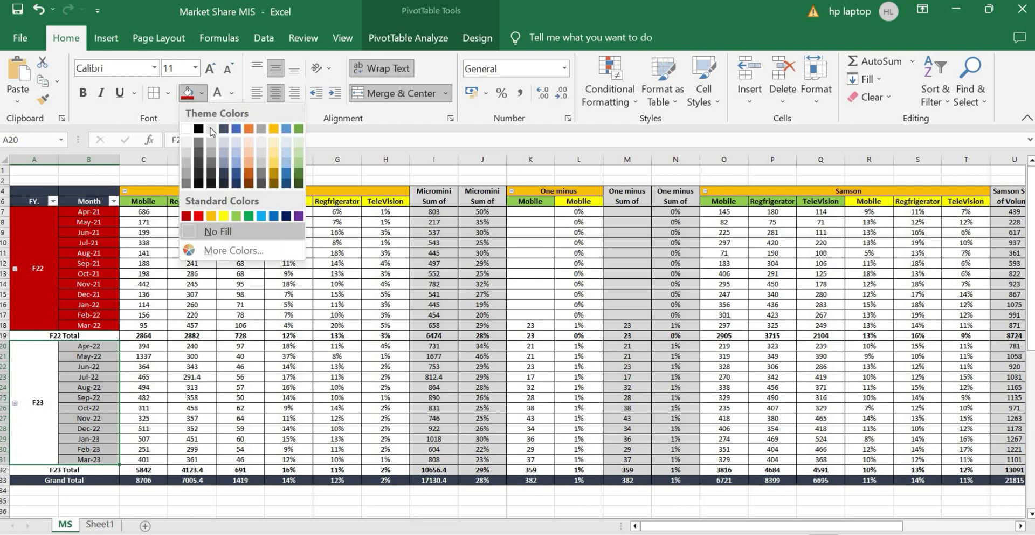
left_click(284, 216)
left_click(217, 92)
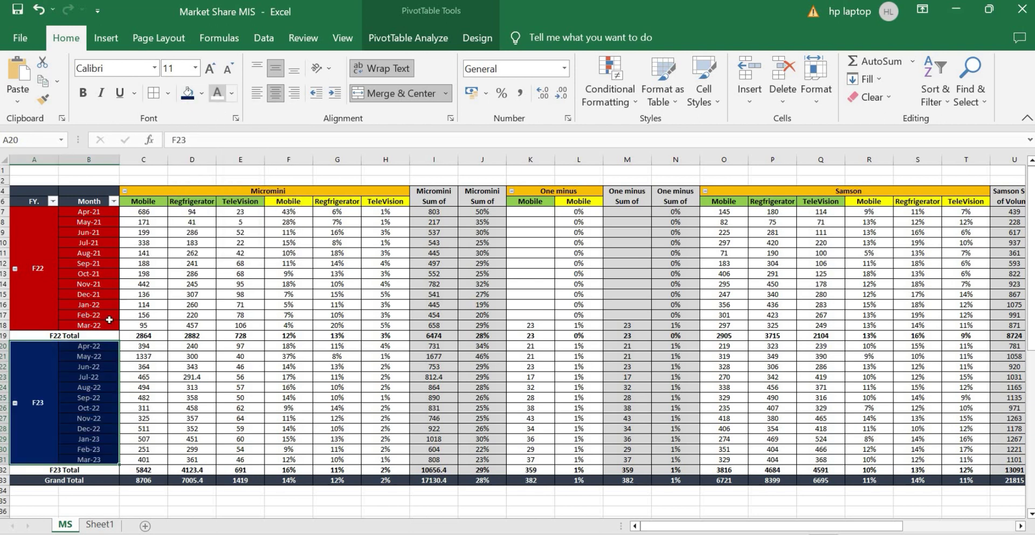
Step: Fill the F22 Total and F23 Total rows with a dark blue-gray theme color and make their text white
left_click(16, 338)
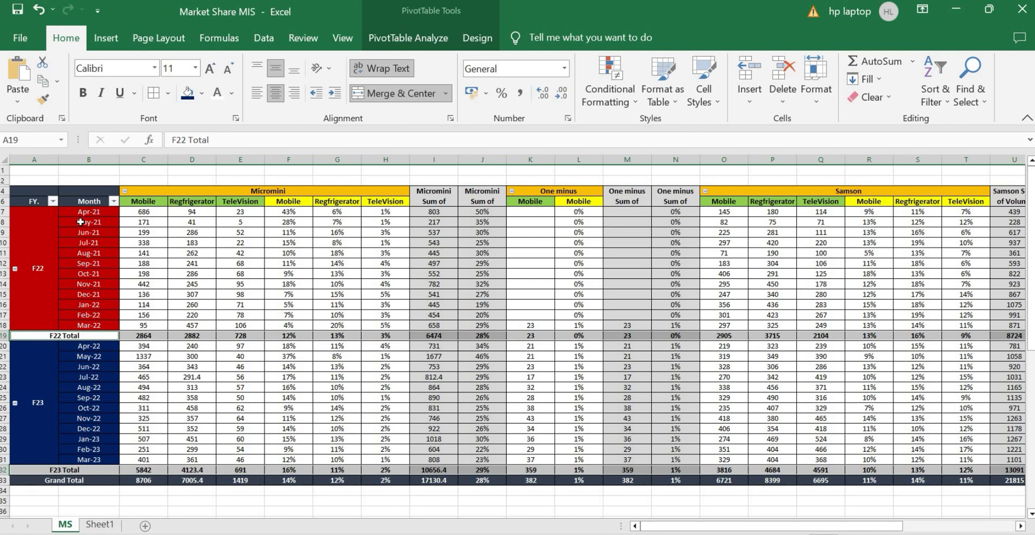
left_click(202, 96)
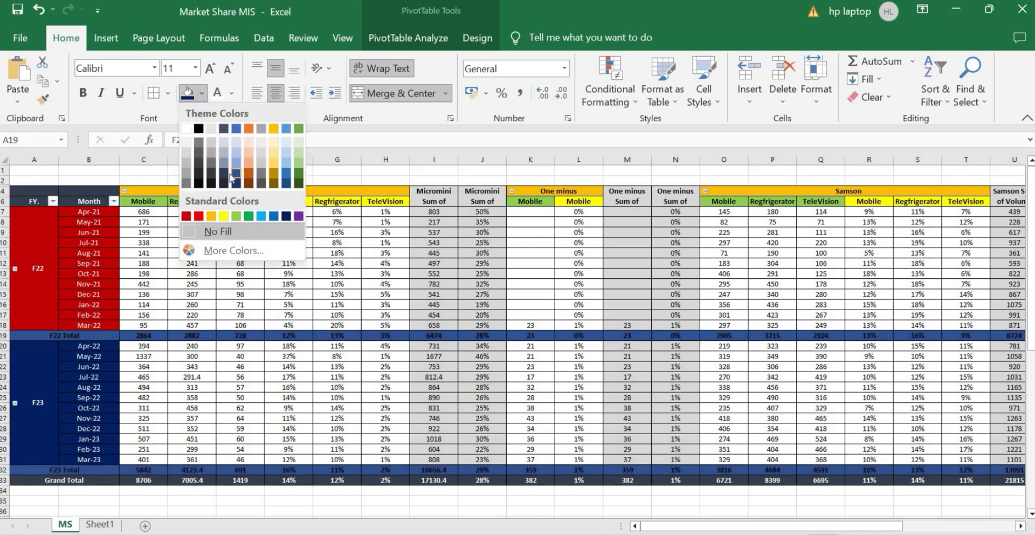
left_click(223, 172)
left_click(215, 100)
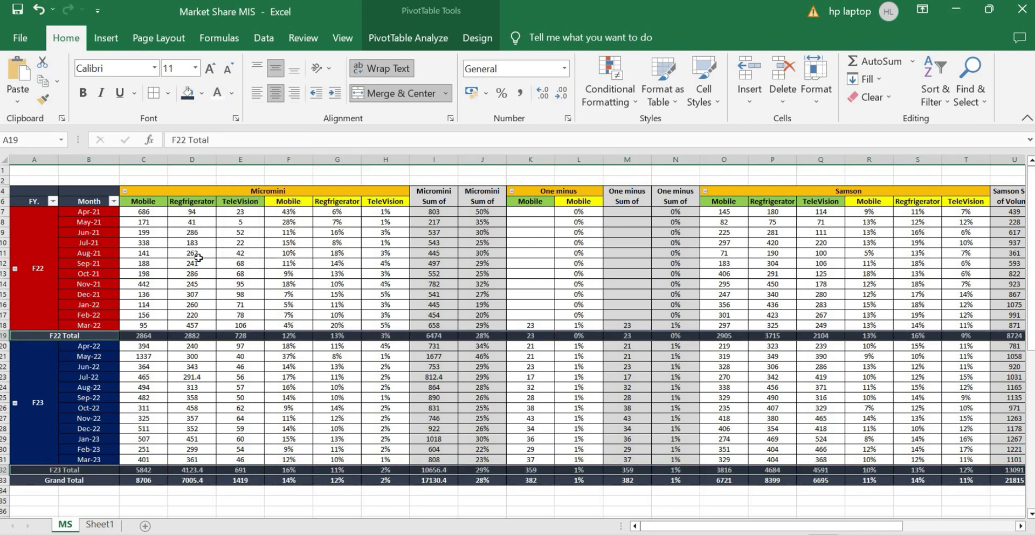
Step: Insert slicers for the PivotTable's FY., Month, Region, State, District and DEALER fields
left_click(194, 262)
right_click(204, 215)
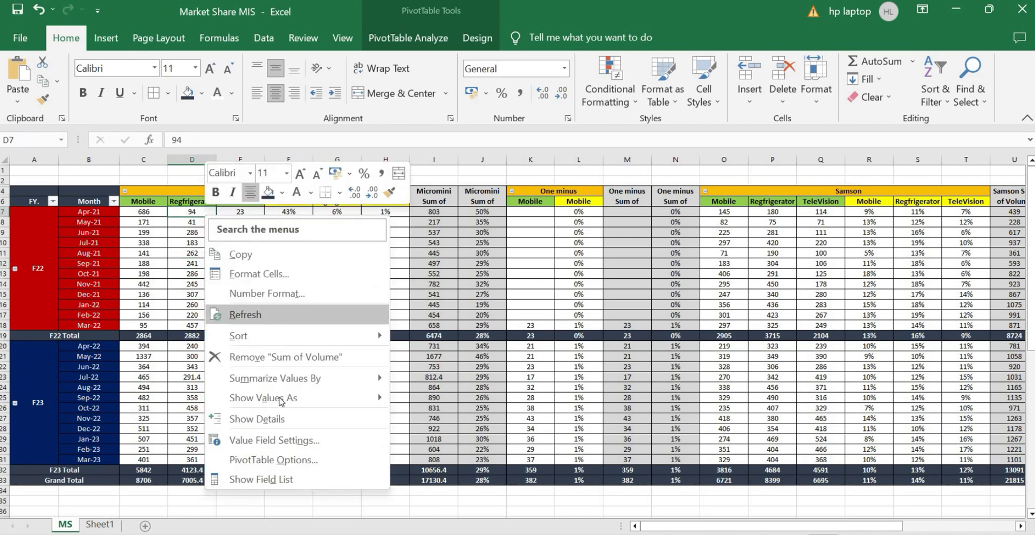
left_click(203, 170)
left_click(121, 38)
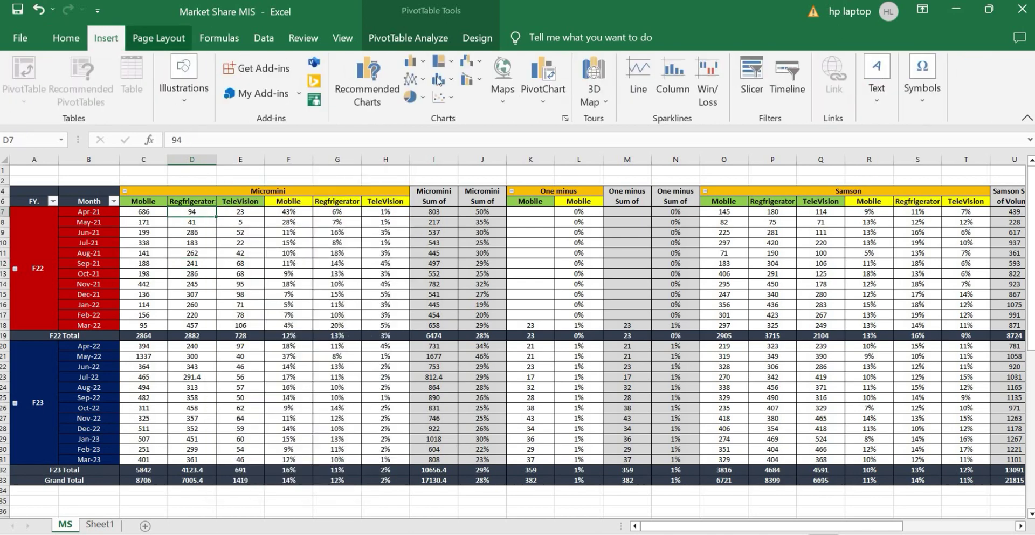
left_click(751, 81)
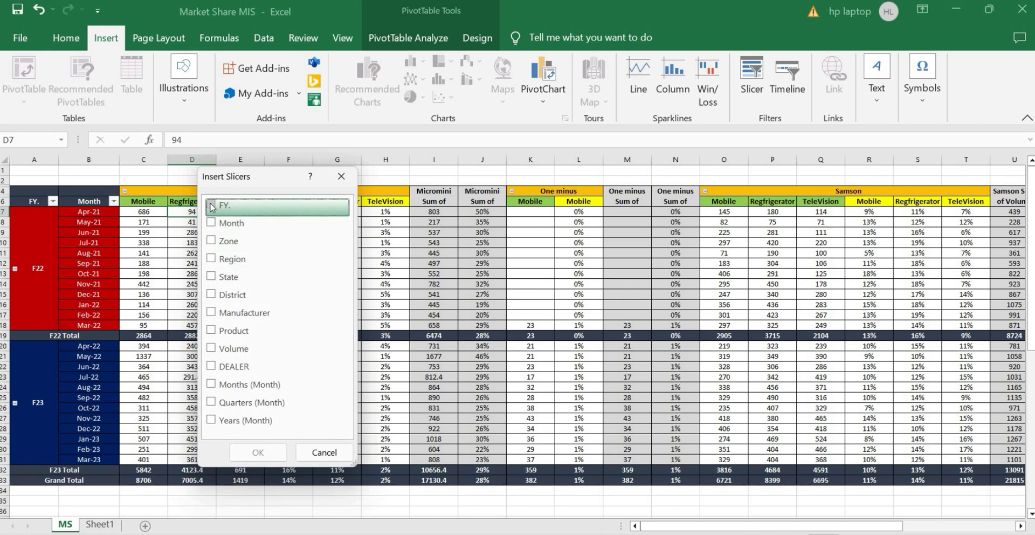
left_click(211, 222)
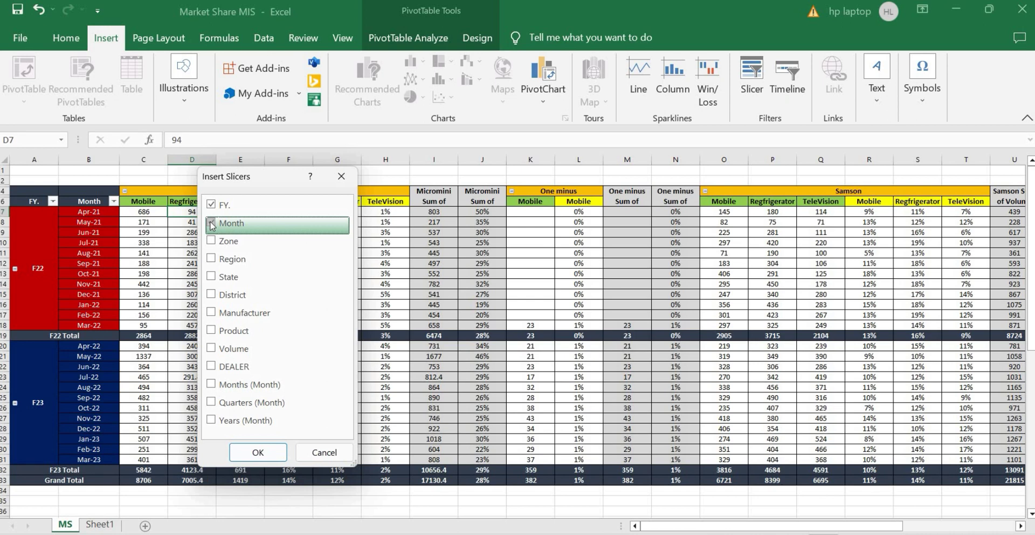
left_click(211, 260)
left_click(211, 277)
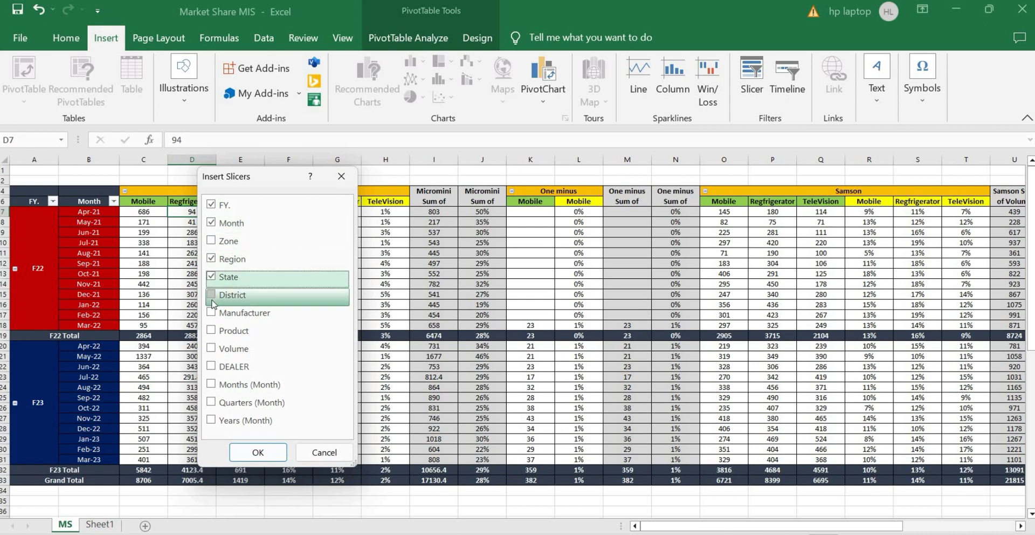
left_click(210, 295)
left_click(212, 314)
left_click(211, 332)
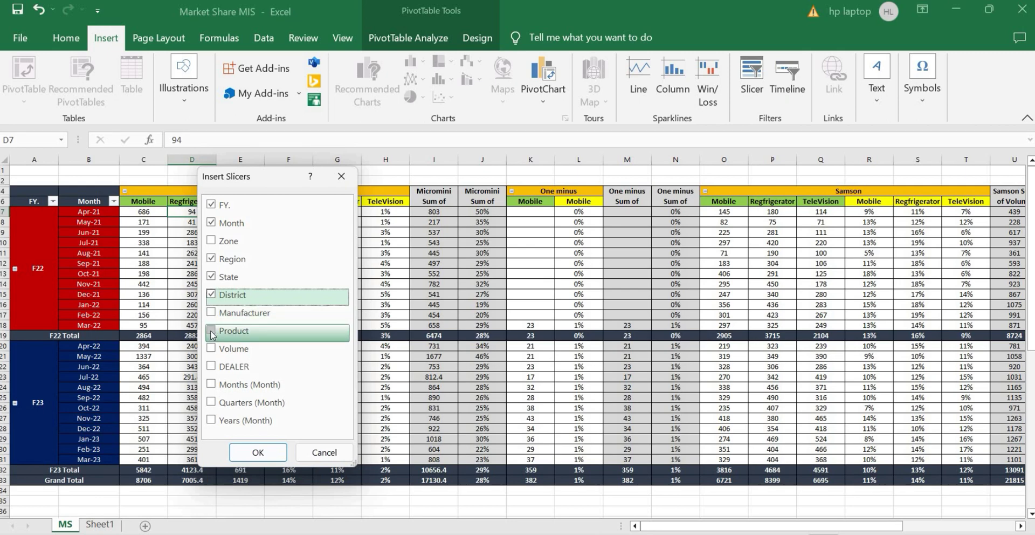
left_click(210, 367)
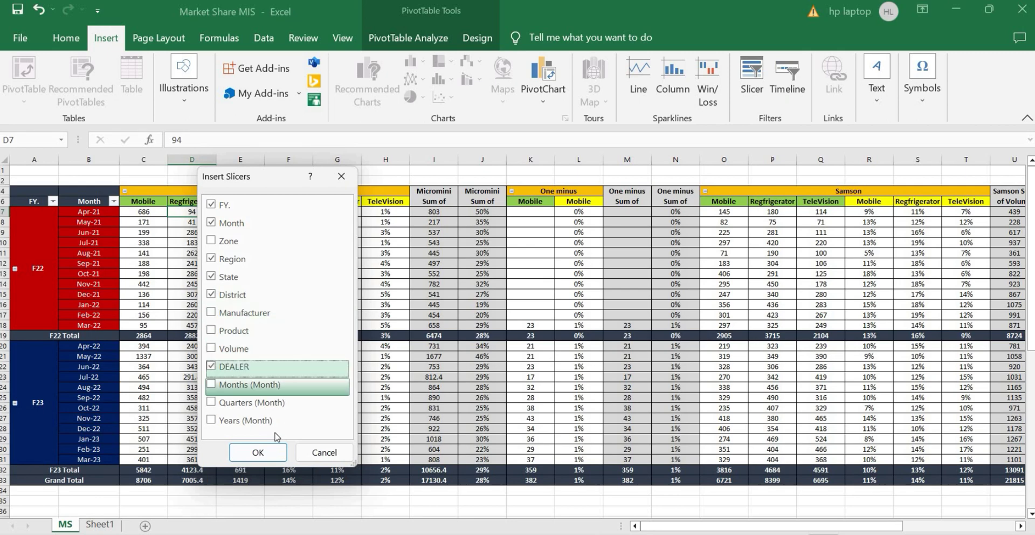
left_click(258, 452)
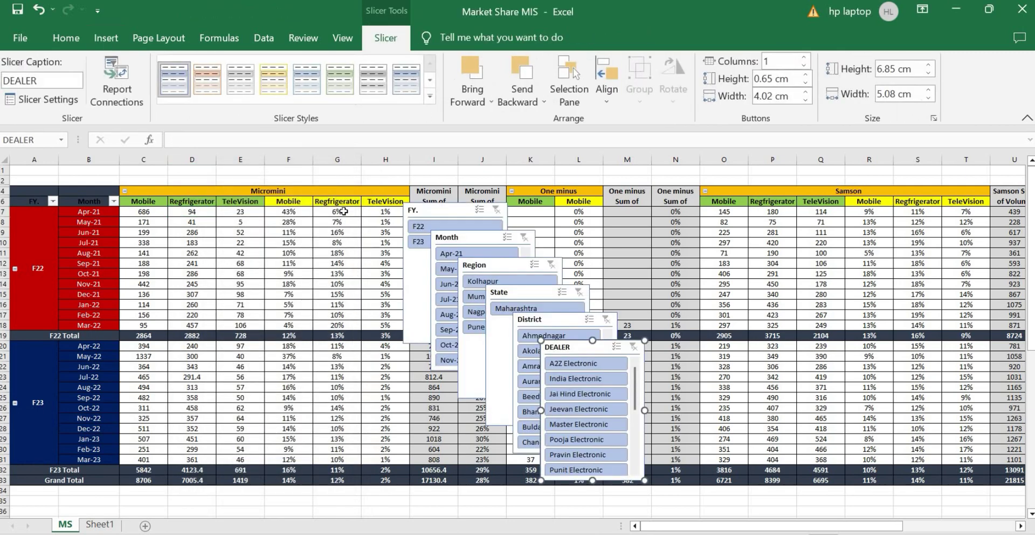
Step: Insert ten blank rows above the PivotTable and hide the sheet's gridlines
left_click(3, 171)
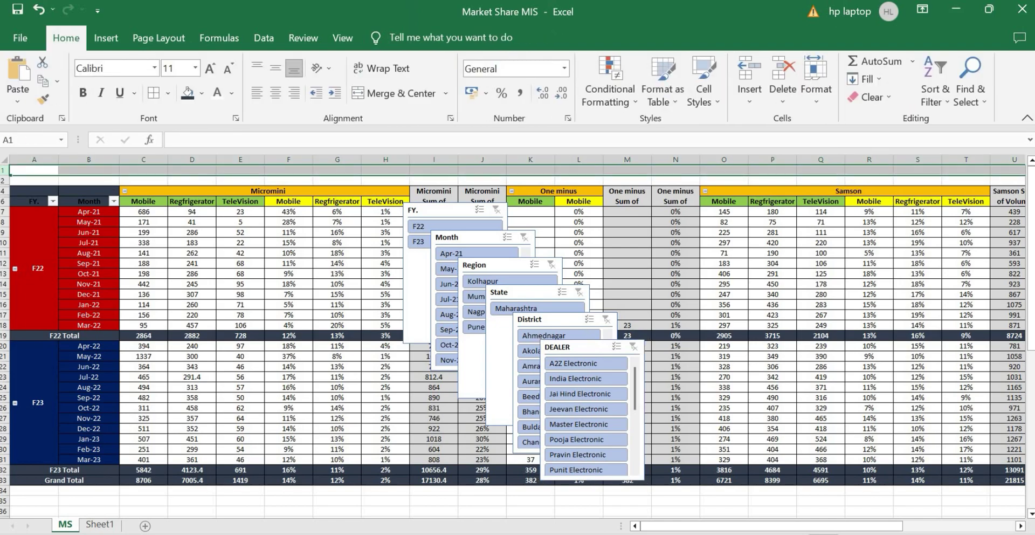
key("ctrl+shift+plus")
key("ctrl+shift+plus")
key("ctrl+shift+plus")
key("ctrl+shift+plus")
key("ctrl+shift+plus")
key("ctrl+shift+plus")
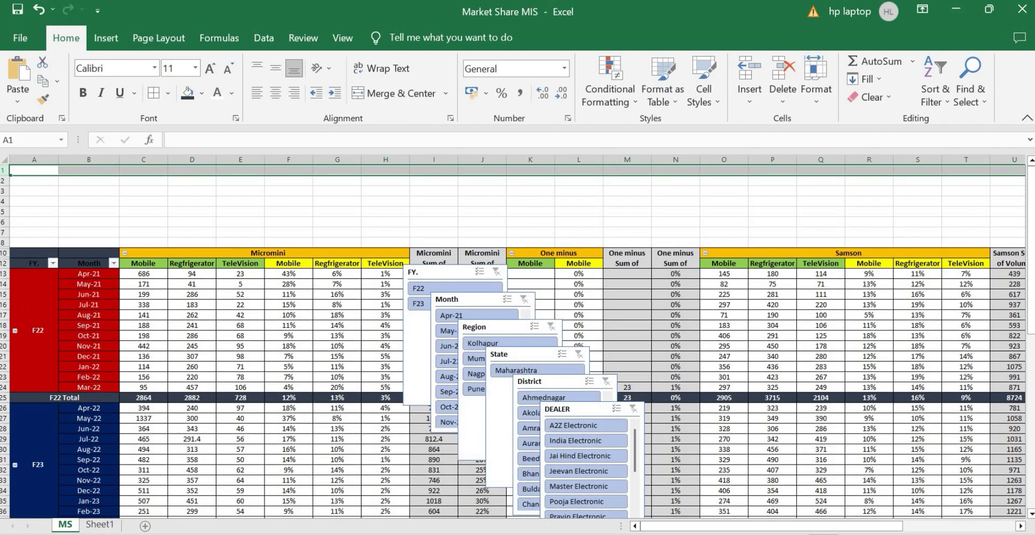
key("ctrl+shift+plus")
key("ctrl+shift+plus")
key("ctrl+shift+plus")
key("ctrl+shift+plus")
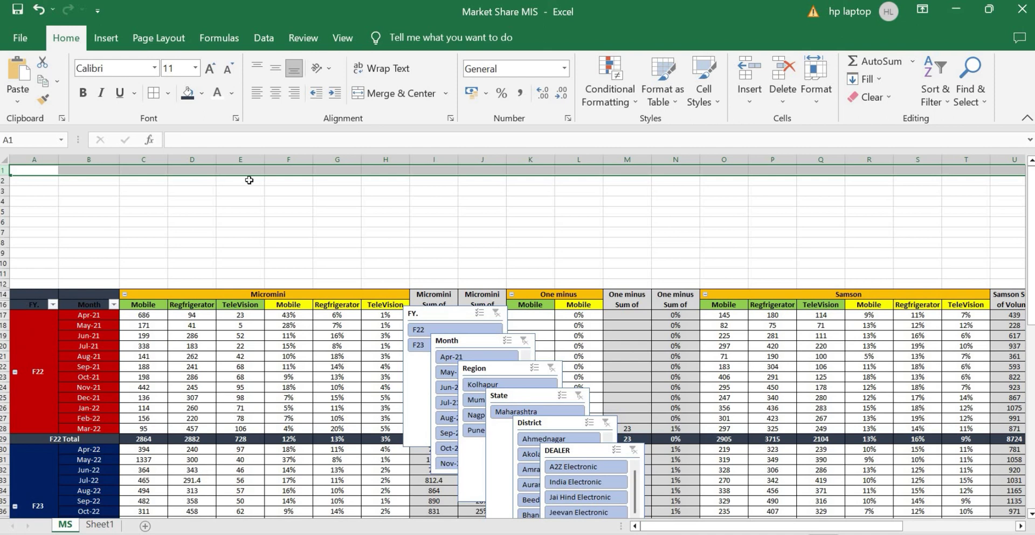
left_click(251, 191)
left_click(339, 35)
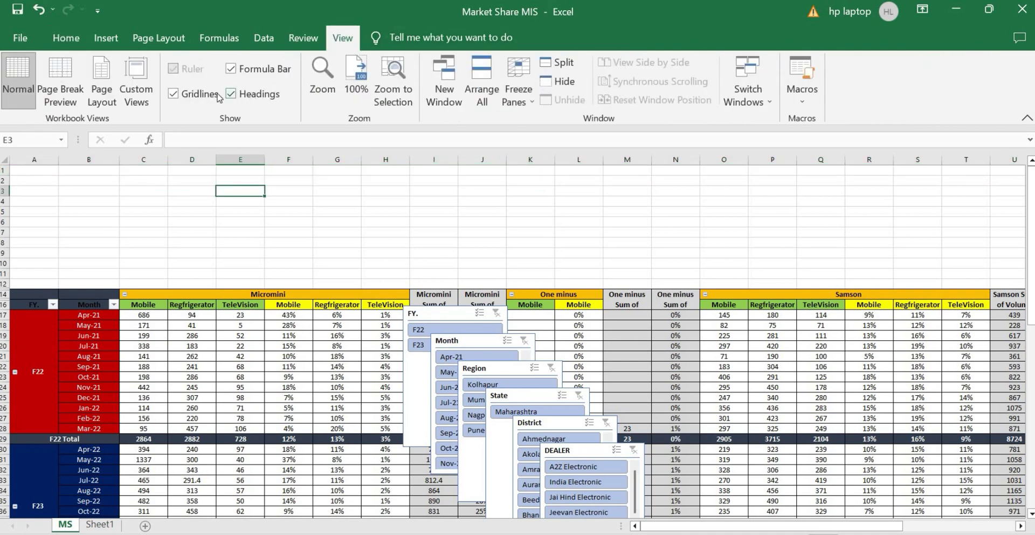
Step: Move the FY., Month and Region slicers side by side into the blank area above the PivotTable
left_click(426, 314)
left_click_drag(426, 314, 34, 173)
left_click_drag(82, 200, 261, 178)
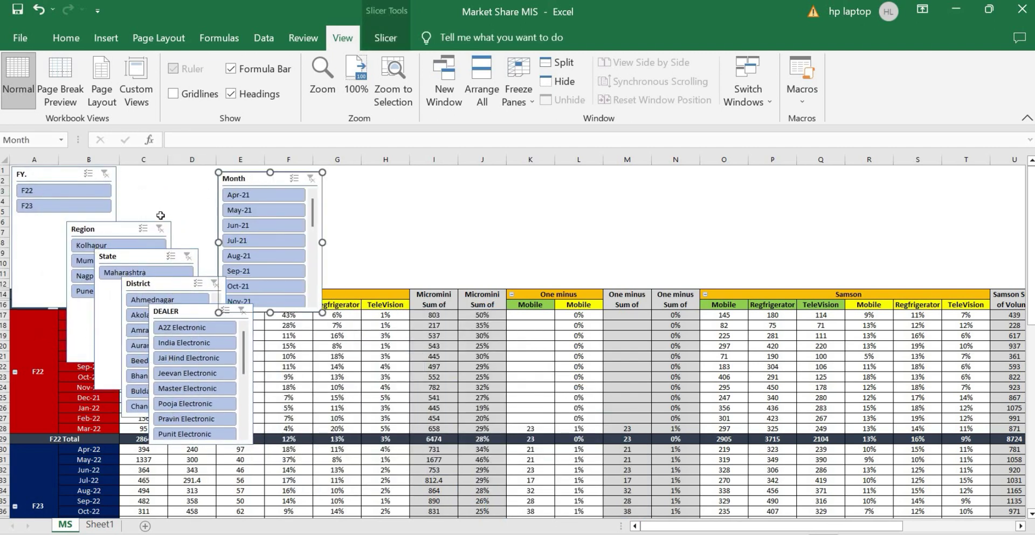
left_click_drag(156, 226, 508, 168)
Step: Delete the State slicer and move the District slicer to the right of the Region slicer
left_click_drag(152, 257, 562, 189)
key("Delete")
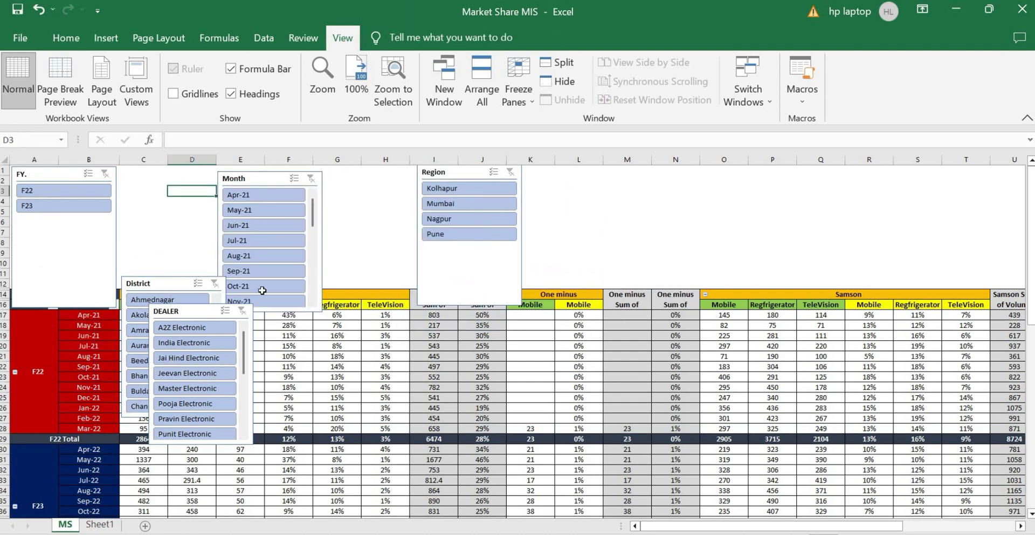
left_click_drag(157, 286, 585, 200)
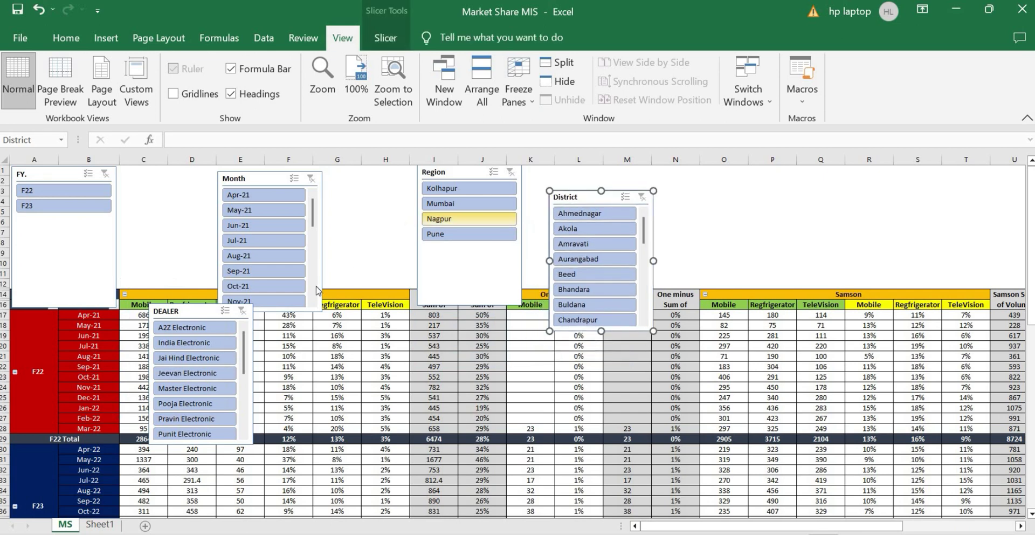
Step: Shrink the FY. slicer to about 2.47 cm high and 3.23 cm wide and apply the light orange slicer style
left_click(64, 182)
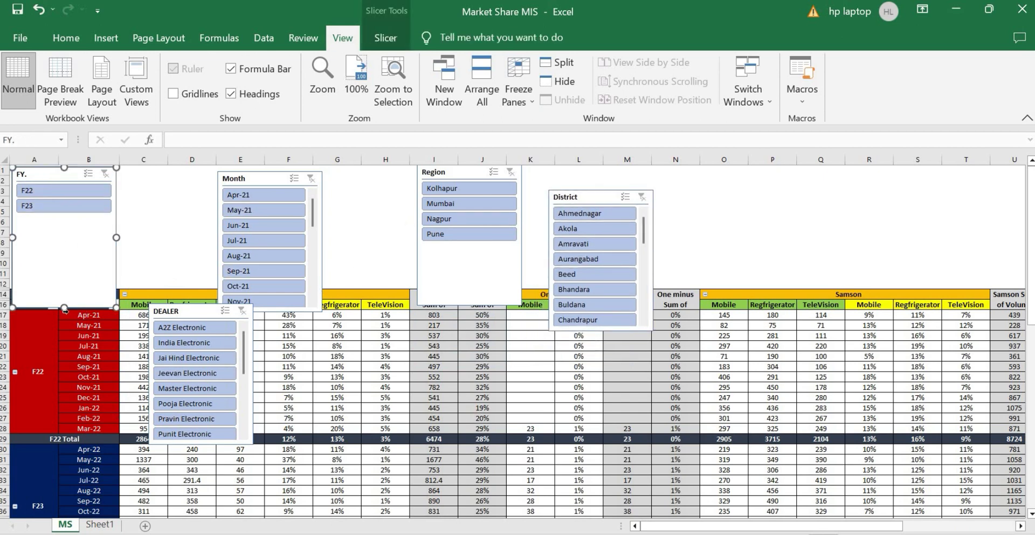
left_click_drag(71, 244, 67, 219)
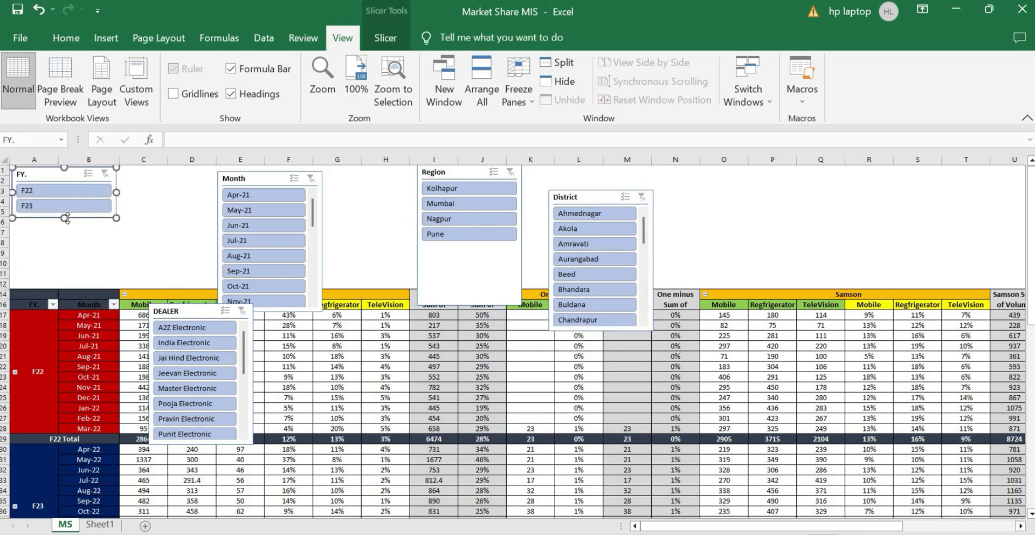
left_click_drag(115, 191, 79, 192)
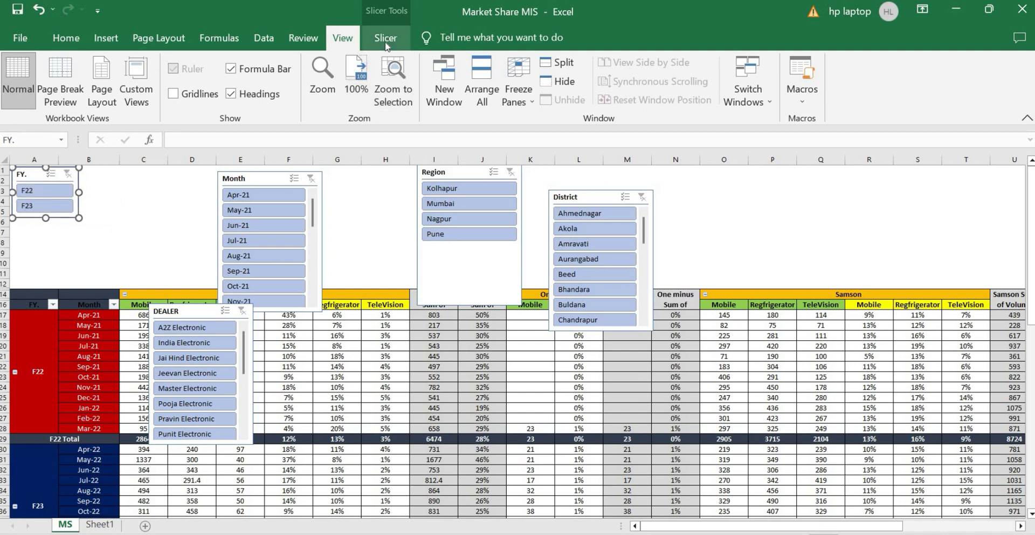
left_click(386, 39)
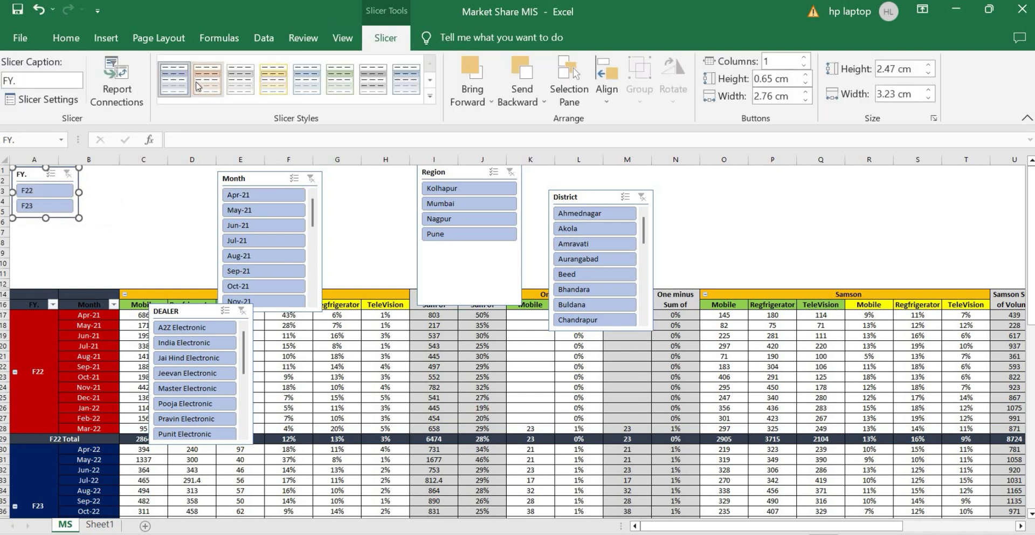
left_click(207, 79)
Step: Place the Month slicer directly beneath the FY. slicer and shorten it to about 3.28 cm high
left_click_drag(263, 178, 51, 223)
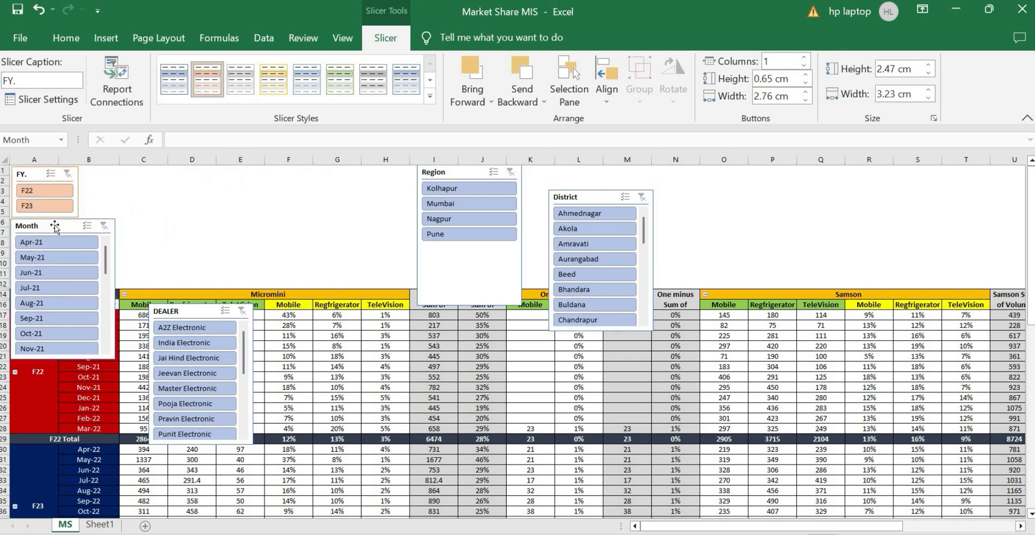
left_click_drag(61, 358, 57, 291)
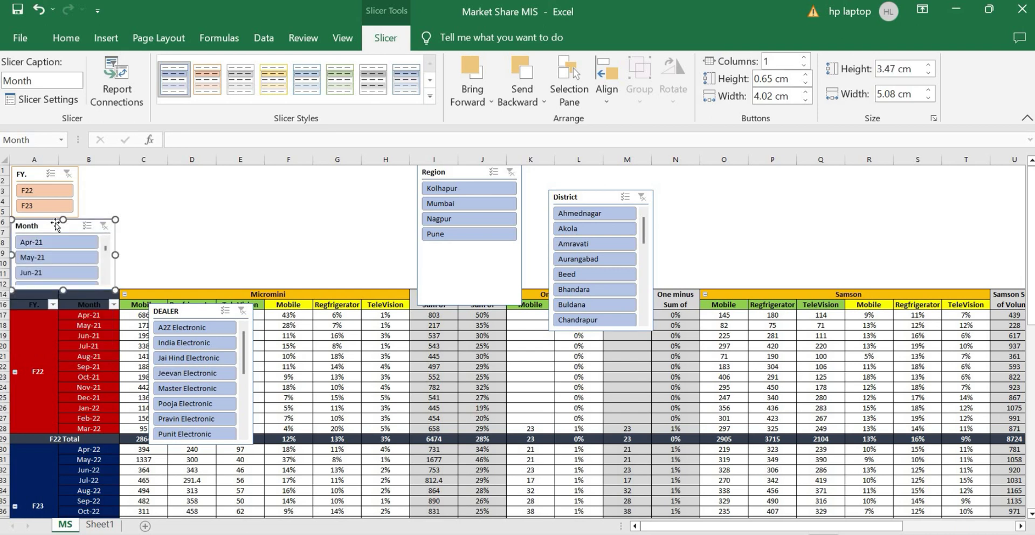
left_click_drag(55, 224, 55, 223)
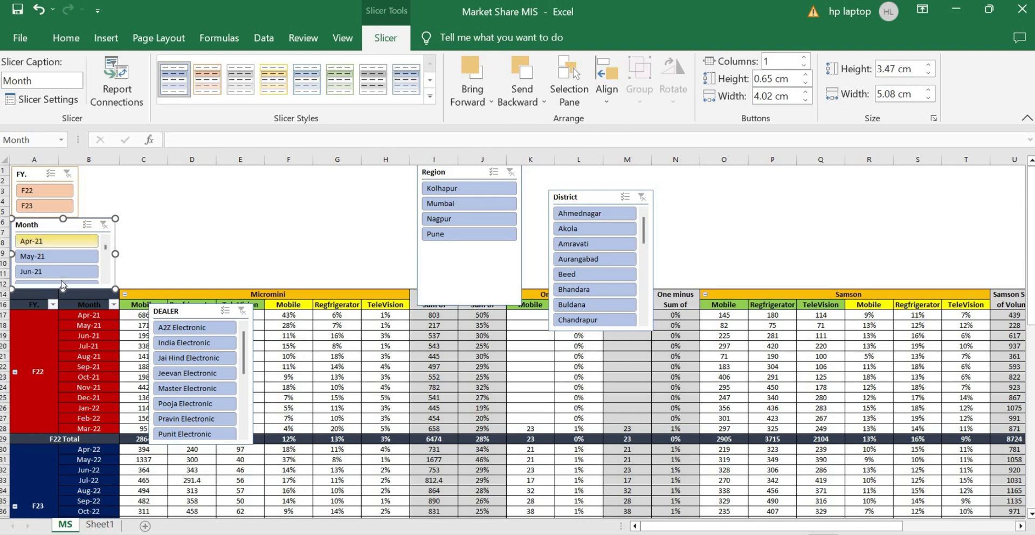
left_click_drag(63, 289, 62, 285)
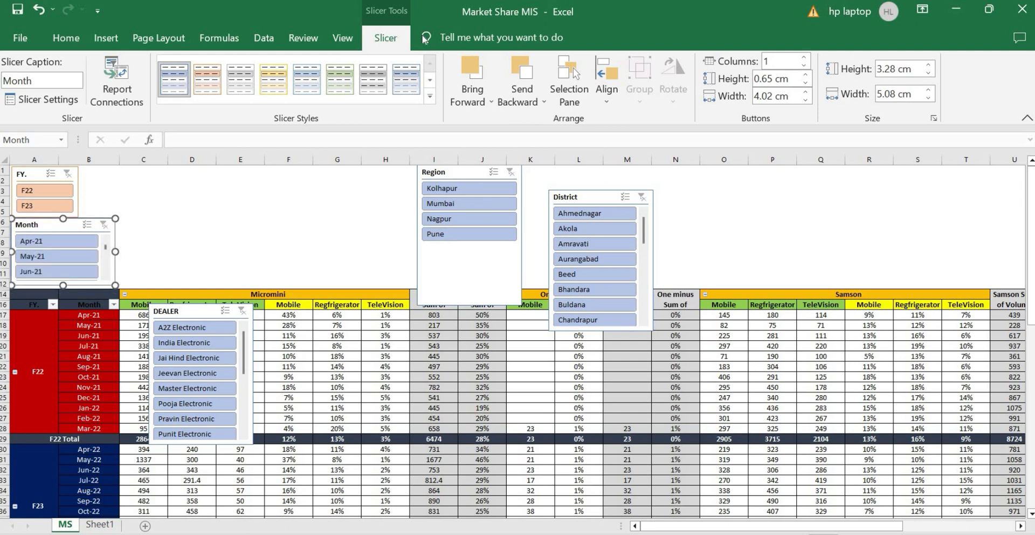
Step: Arrange the Month slicer's buttons in 3 columns and widen the slicer to about 8.46 cm
left_click(805, 57)
left_click(805, 57)
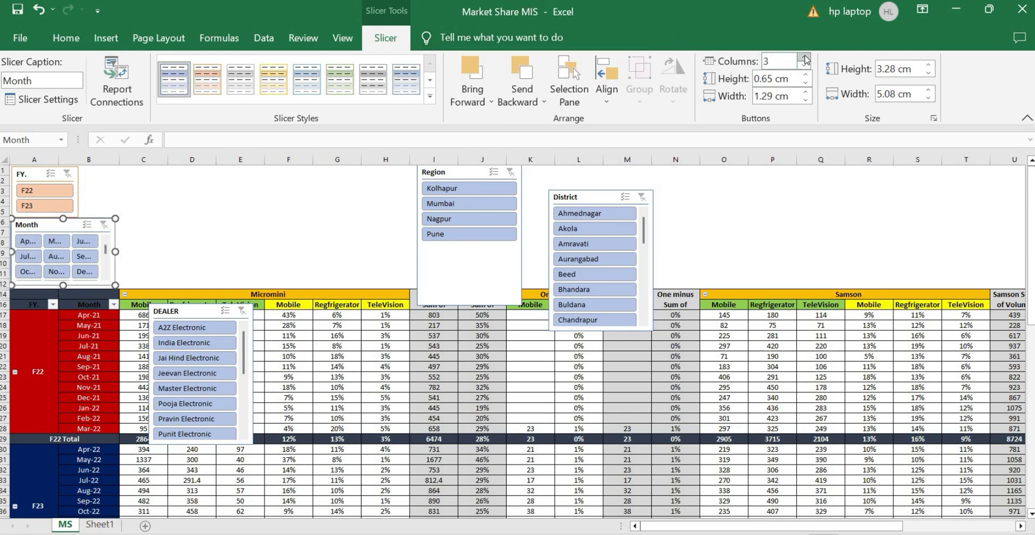
left_click_drag(115, 251, 184, 250)
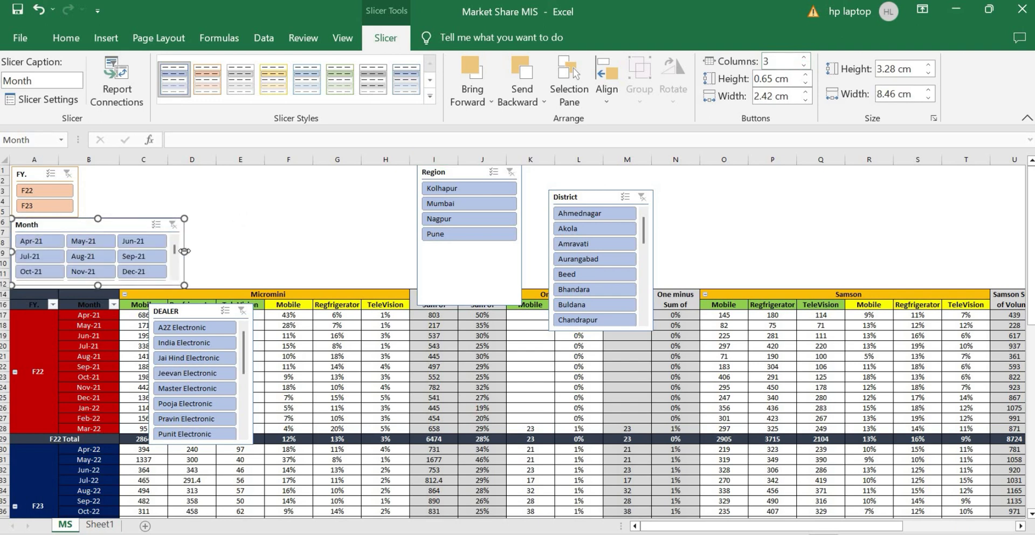
left_click(268, 248)
Step: Move the Region slicer to the right of the Month slicer, shorten it to about 3.89 cm and set it to 2 columns
left_click_drag(463, 173, 303, 182)
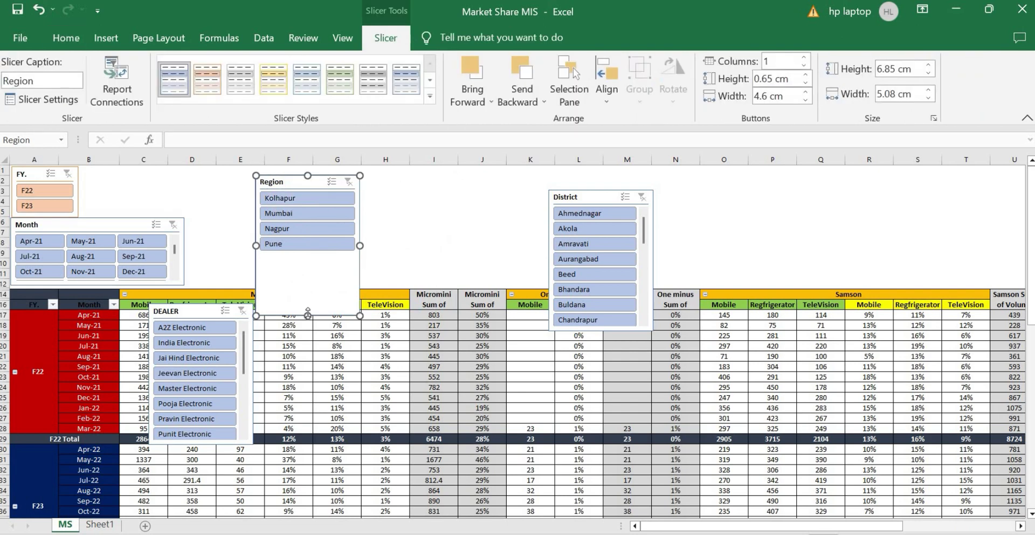
left_click_drag(308, 315, 301, 254)
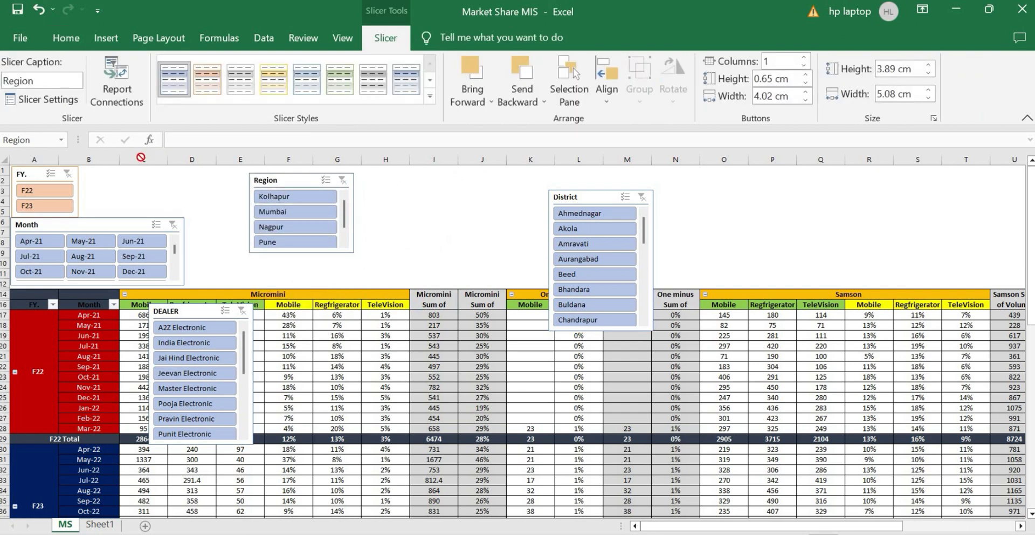
left_click_drag(140, 157, 219, 182)
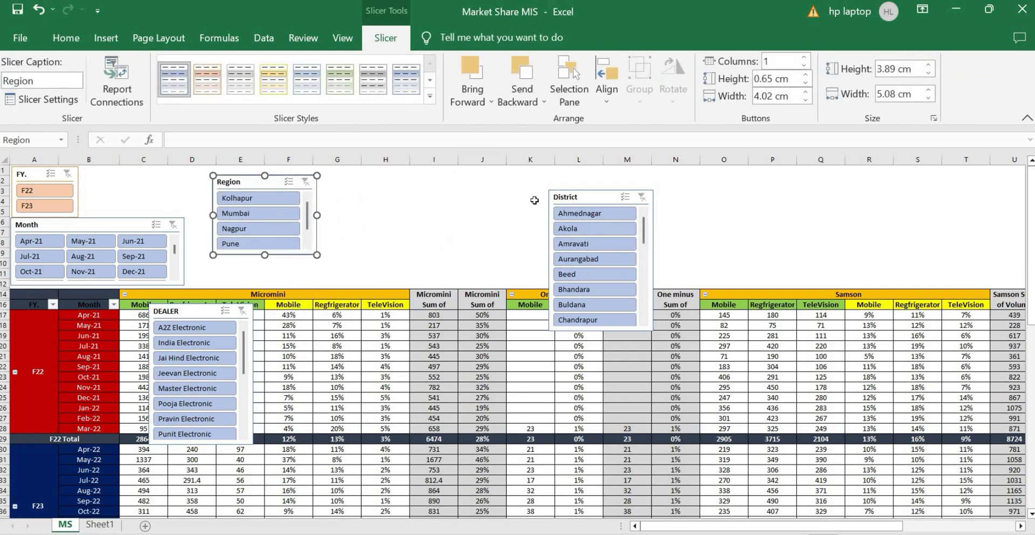
left_click(804, 56)
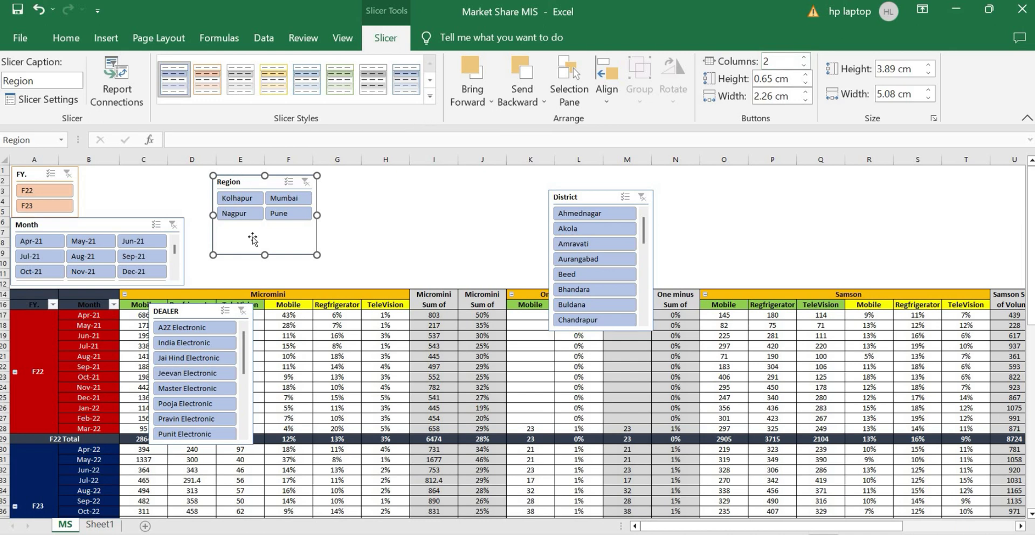
Step: Shorten the Region slicer to about 2.57 cm high and place it beside the FY. slicer, above the Month slicer
left_click_drag(265, 254, 264, 229)
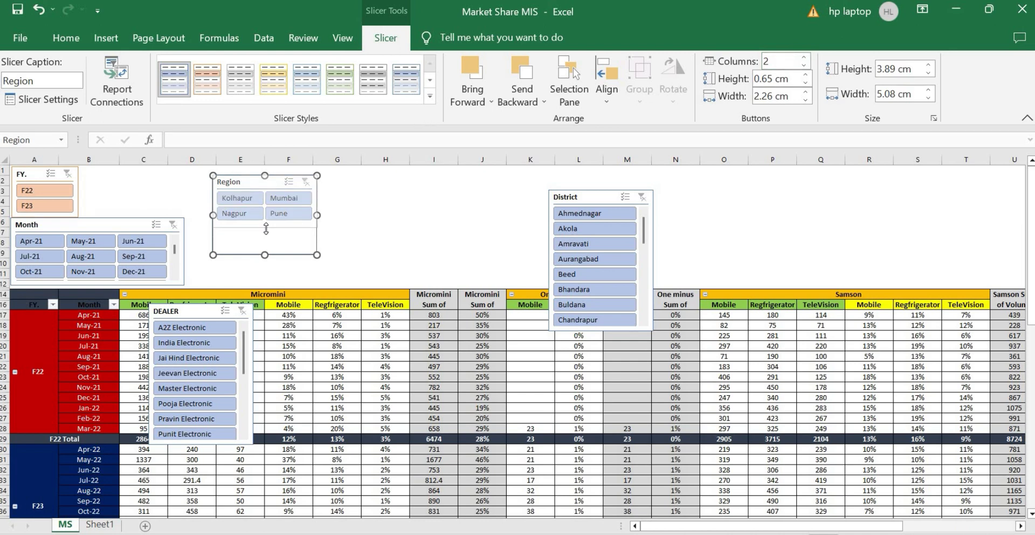
left_click_drag(218, 194, 115, 174)
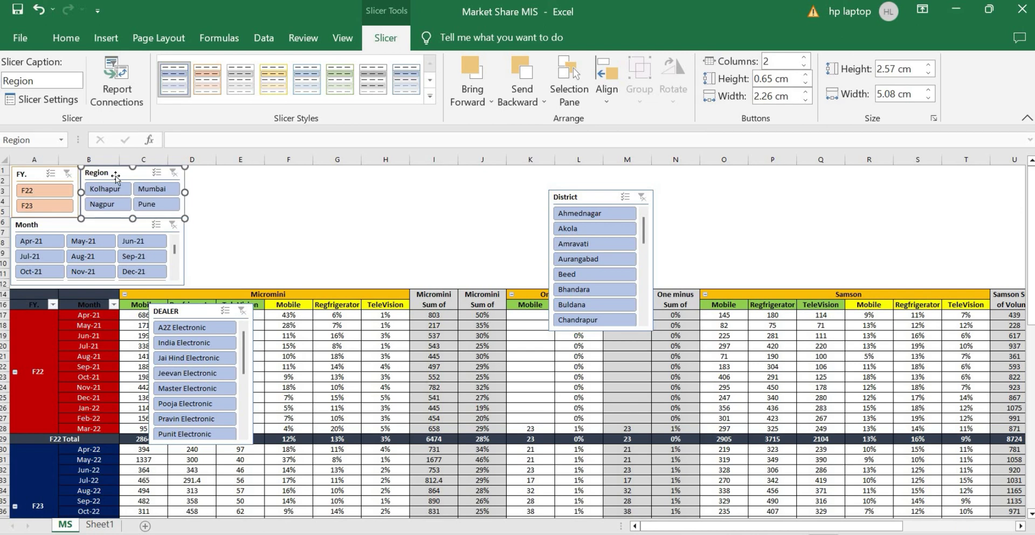
left_click(422, 225)
Step: Place the District slicer beside the Region slicer, size it to about 5.87 × 12.13 cm and set it to 3 columns
left_click_drag(595, 197, 235, 176)
left_click_drag(240, 286, 240, 286)
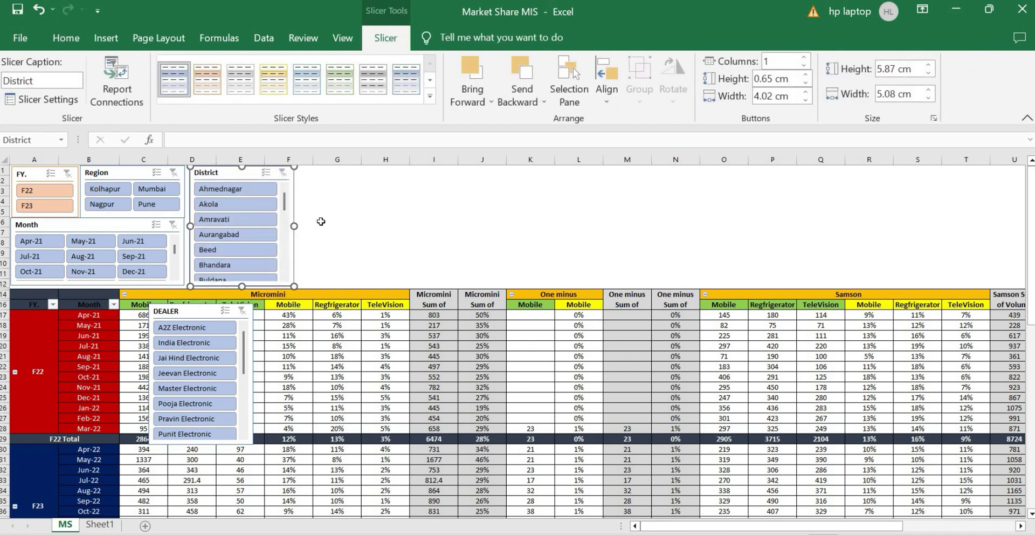
left_click_drag(294, 226, 438, 241)
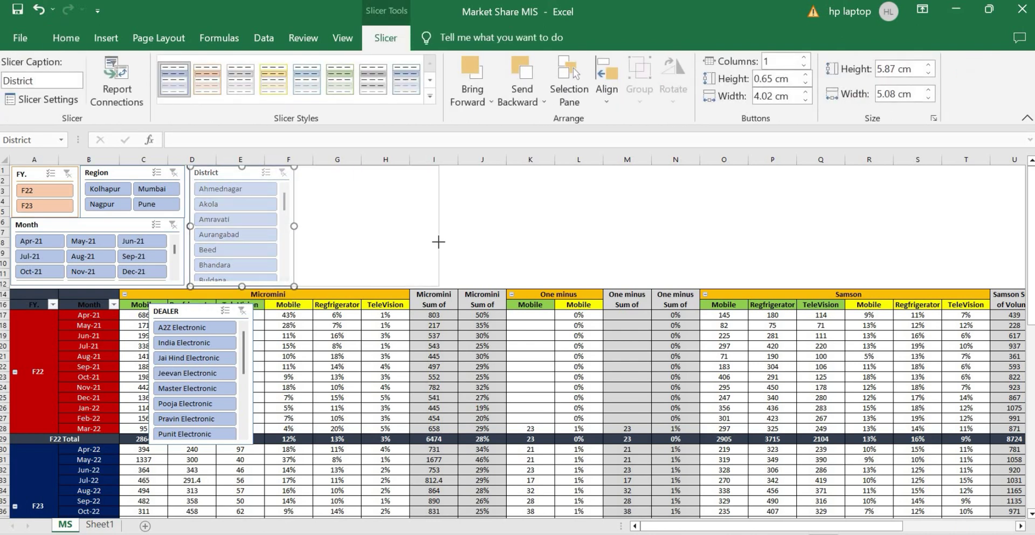
left_click(805, 57)
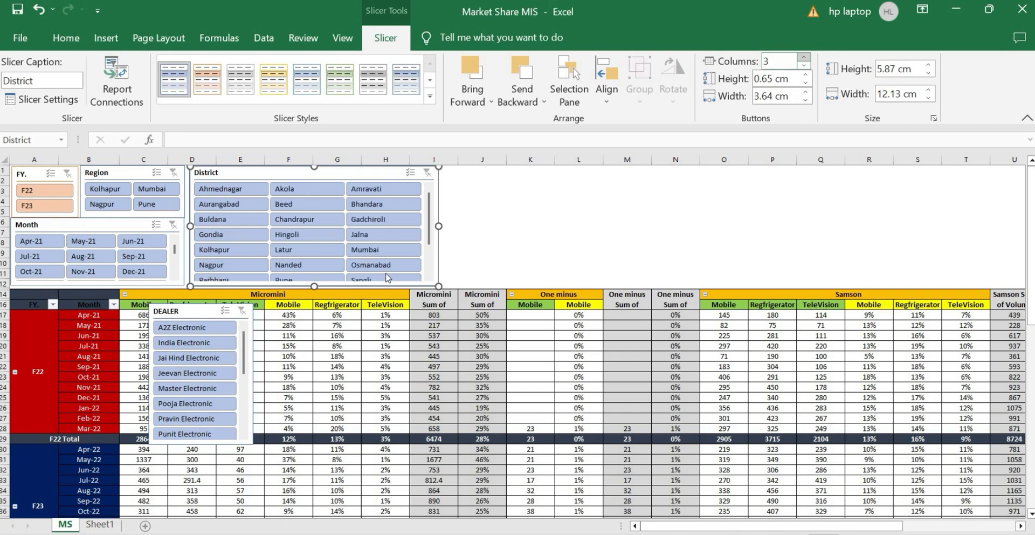
Step: Place the DEALER slicer beside the District slicer, set 2 columns and size it to about 5.86 cm high by 12.68 cm wide
left_click_drag(206, 313, 486, 175)
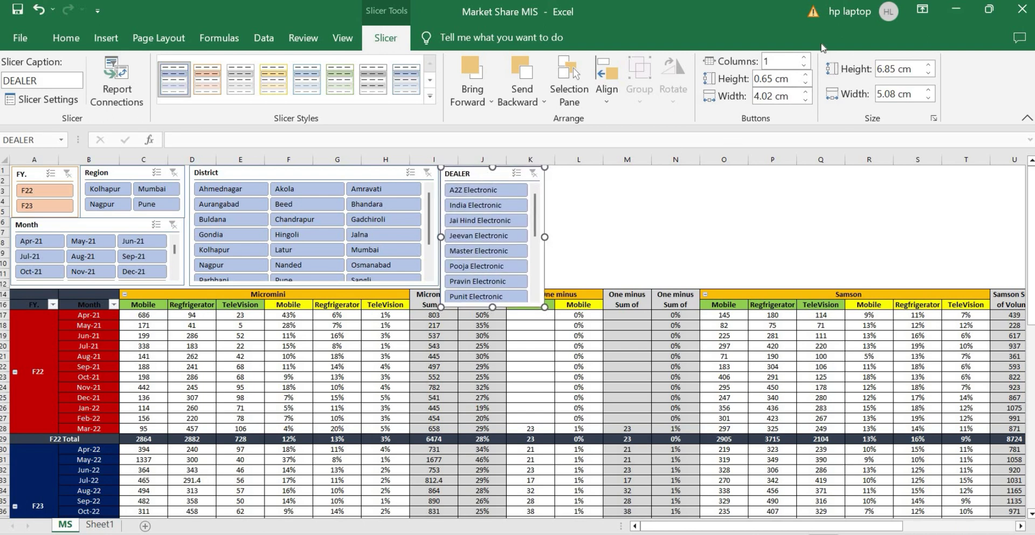
left_click(805, 57)
left_click_drag(544, 237, 701, 236)
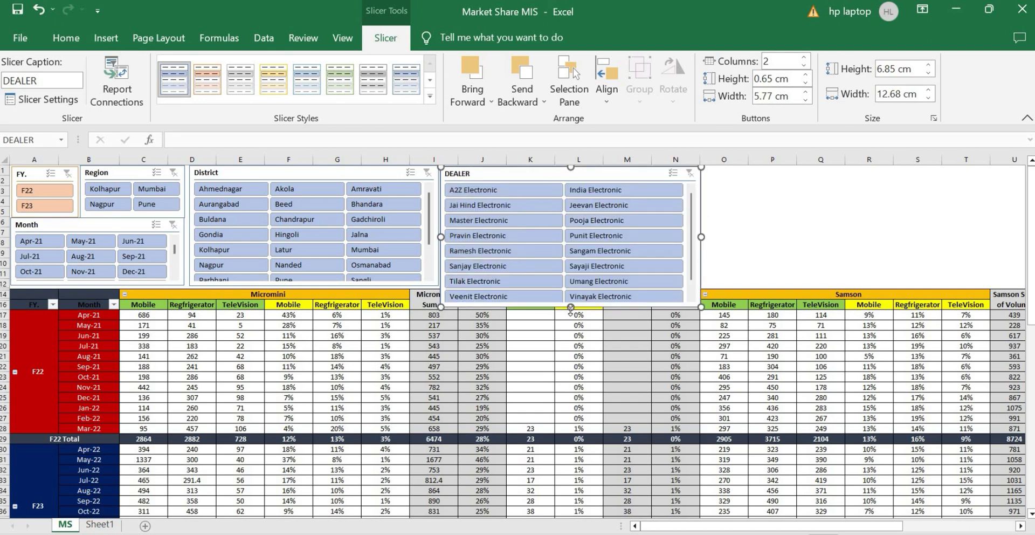
left_click_drag(570, 307, 570, 286)
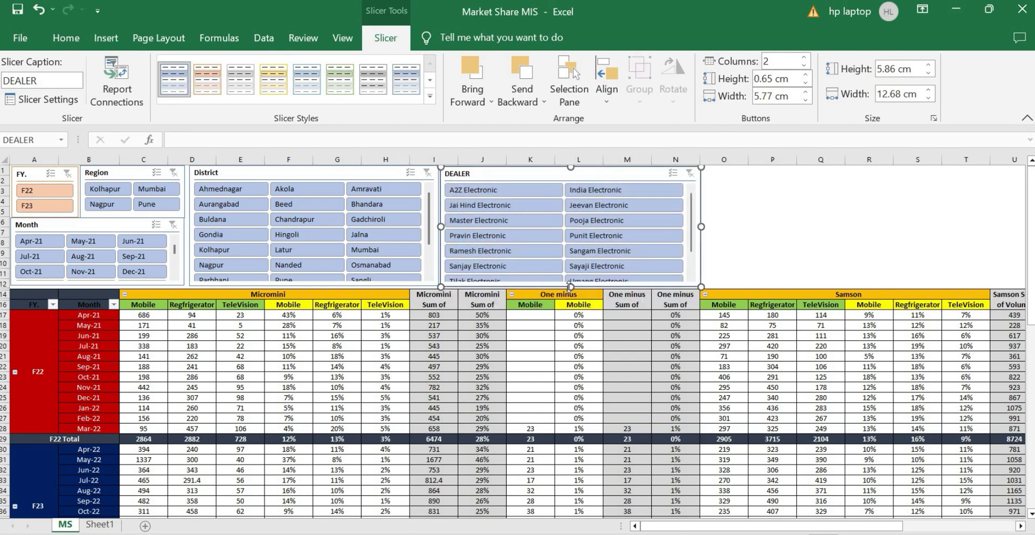
Step: Apply the light green slicer style to the DEALER slicer and the light yellow style to the District slicer
left_click(373, 79)
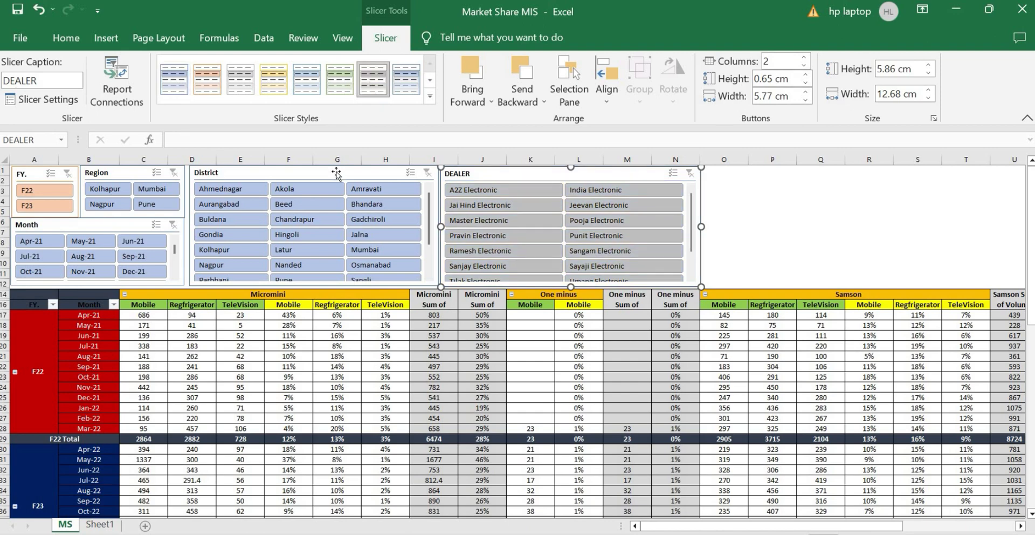
left_click(340, 80)
left_click(330, 175)
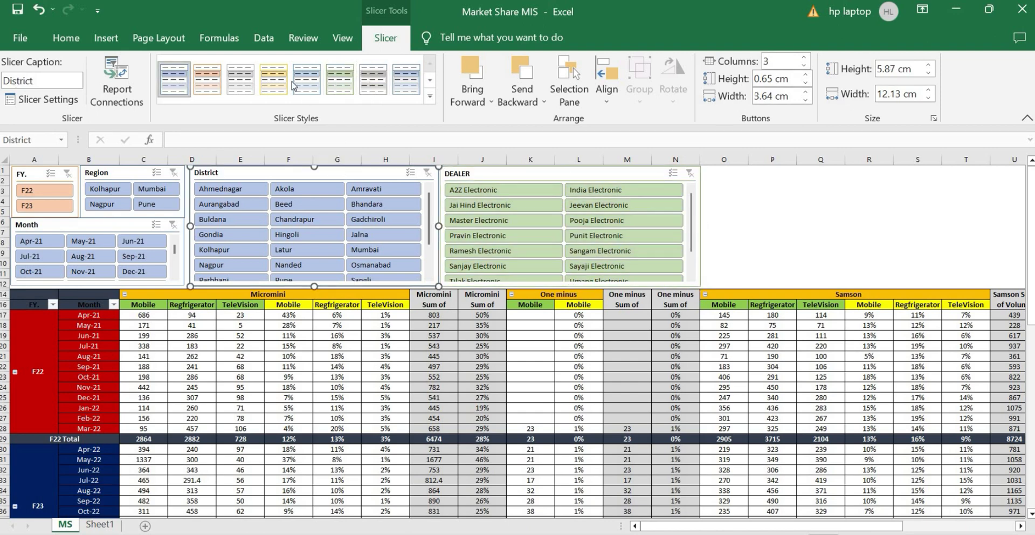
Step: Apply the dark gold slicer style to the Region slicer and the dark blue style to the Month slicer
left_click(110, 172)
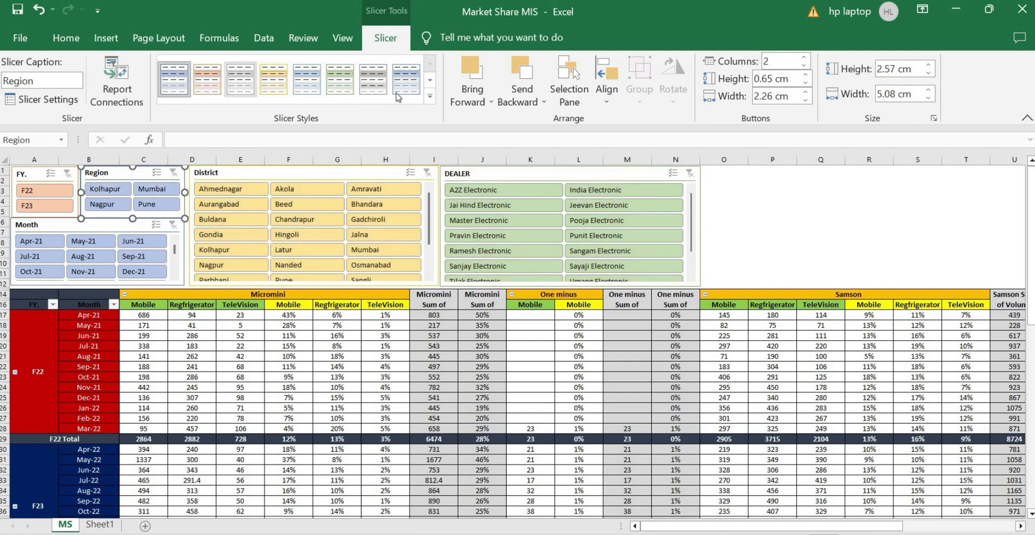
left_click(431, 100)
left_click(276, 155)
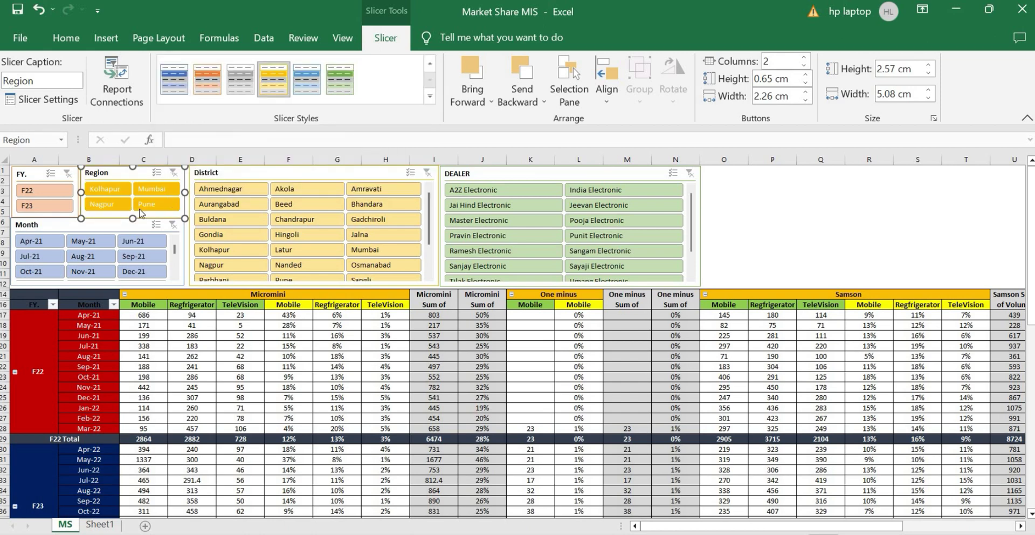
left_click(95, 230)
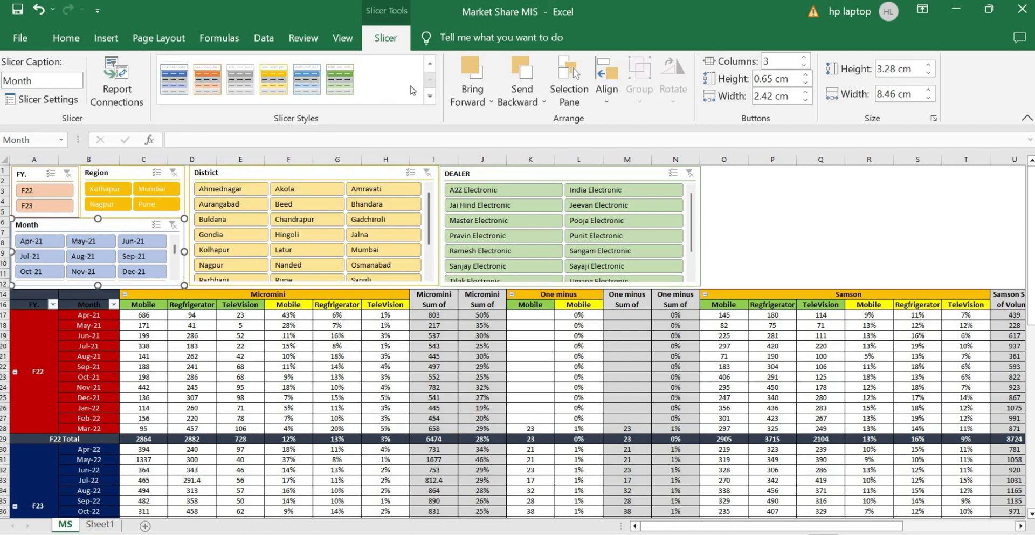
left_click(306, 79)
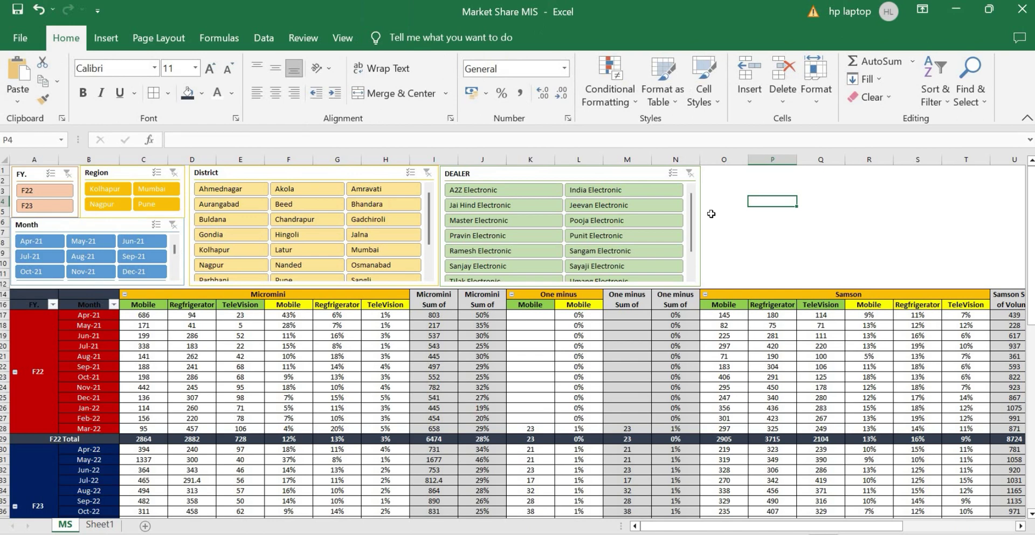
Step: Filter the report to fiscal year F23 and check the Micromini share in the Grand Total row
left_click(42, 205)
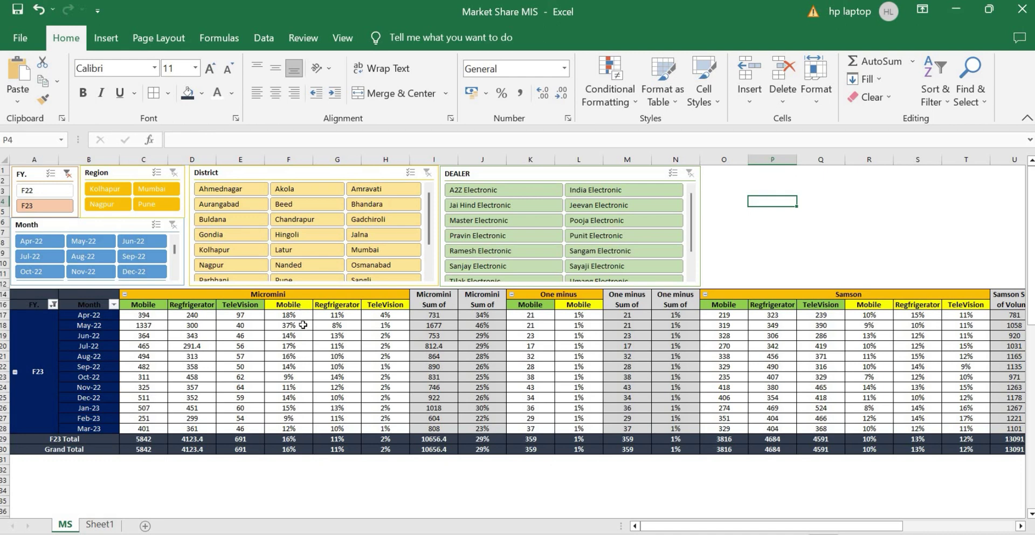
left_click_drag(303, 325, 442, 438)
left_click(509, 437)
left_click(478, 446)
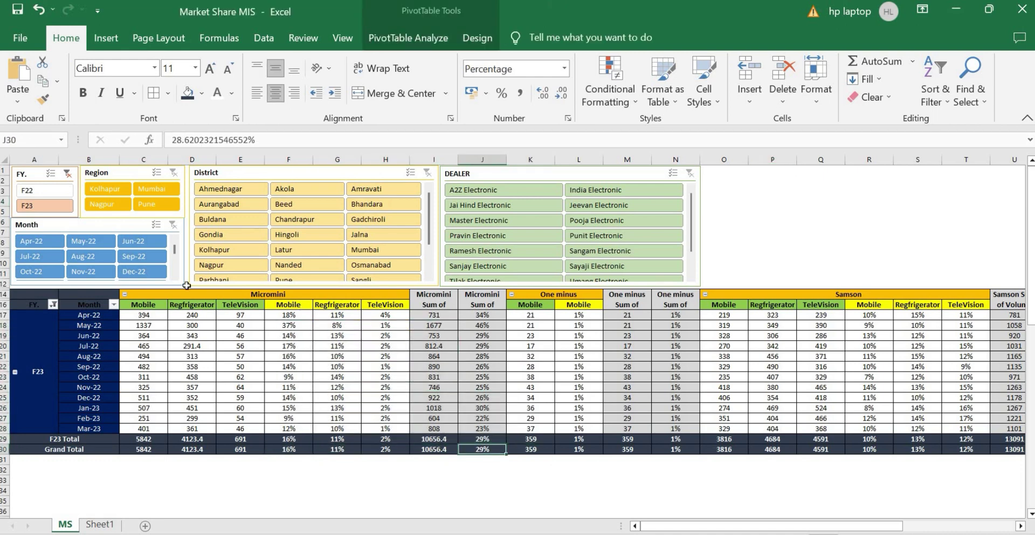
Step: Try the Region slicer by filtering the report to Kolhapur, Mumbai and Pune in turn, and clear the Region filter
left_click(94, 189)
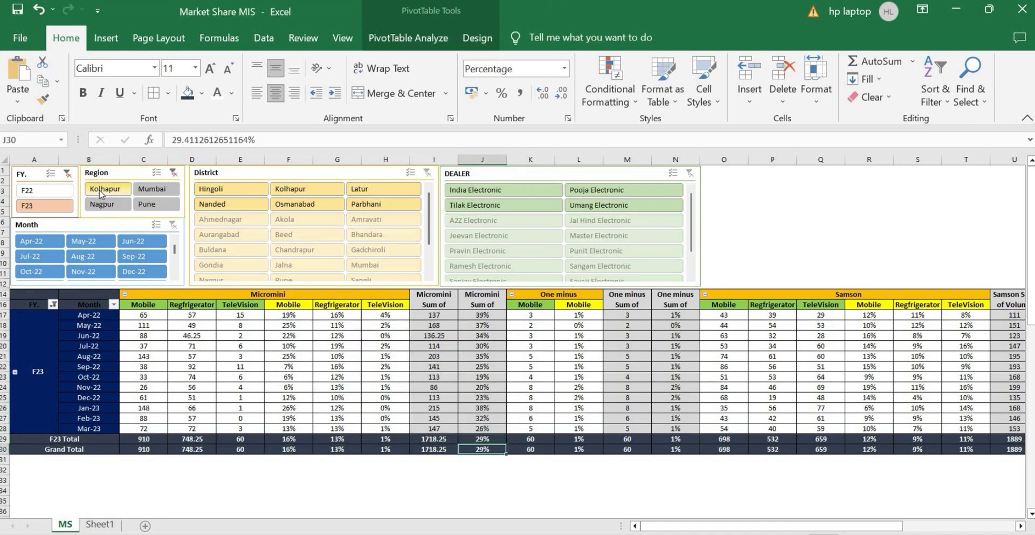
left_click(154, 192)
left_click(155, 204)
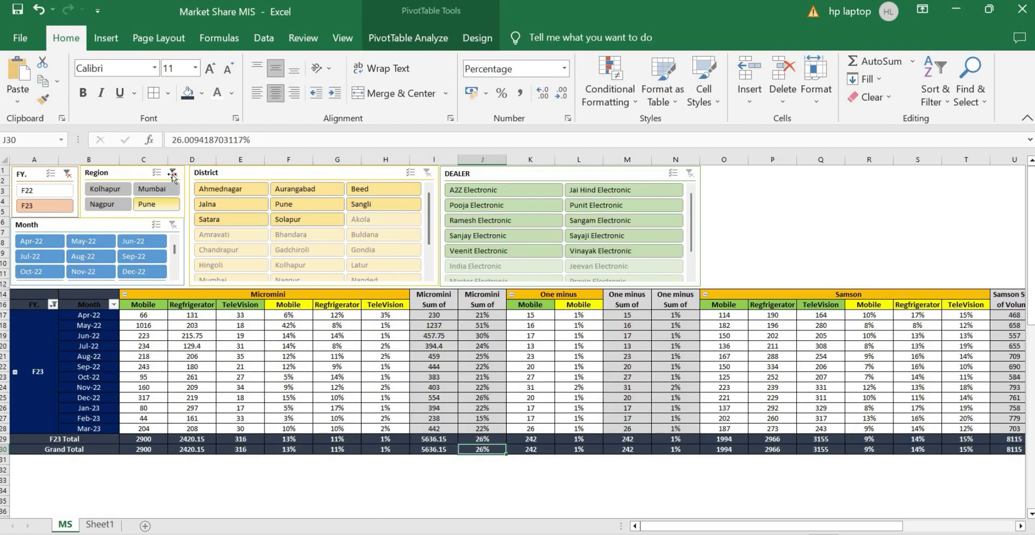
left_click(173, 174)
Step: Try the District slicer by filtering the report to single districts such as Ahmednagar, Bhandara and Amravati, and clear the District filter
left_click(258, 189)
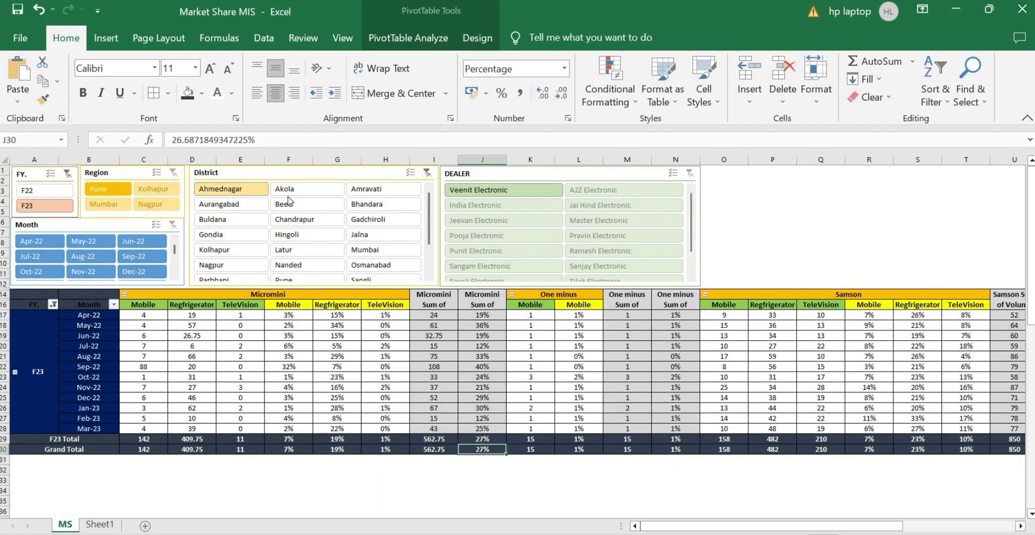
left_click(346, 217)
left_click(371, 204)
left_click(377, 188)
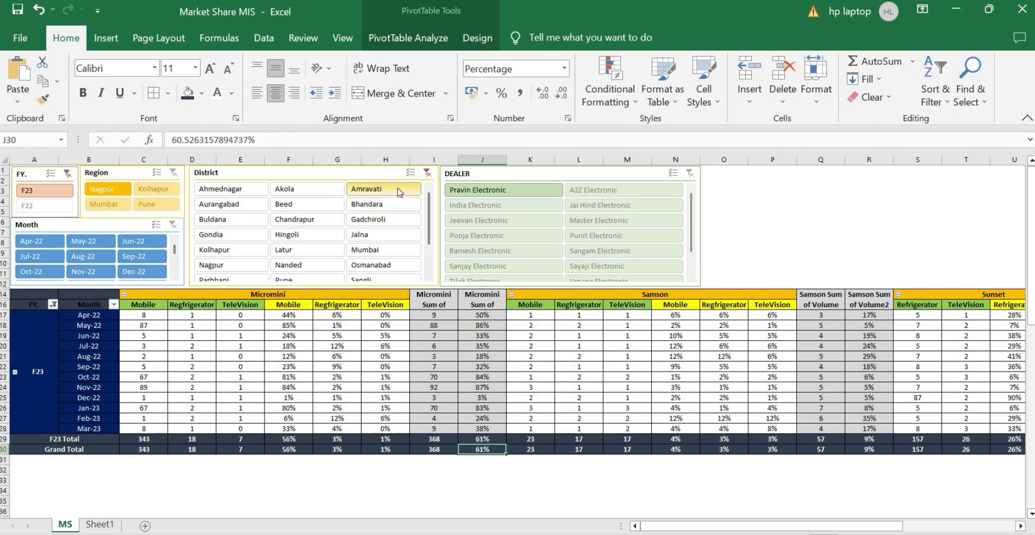
left_click(428, 174)
Step: Try the DEALER slicer with single dealers such as Pravin Electronic, Jeevan Electronic and Ramesh Electronic, and clear the DEALER filter
left_click(480, 205)
left_click(485, 235)
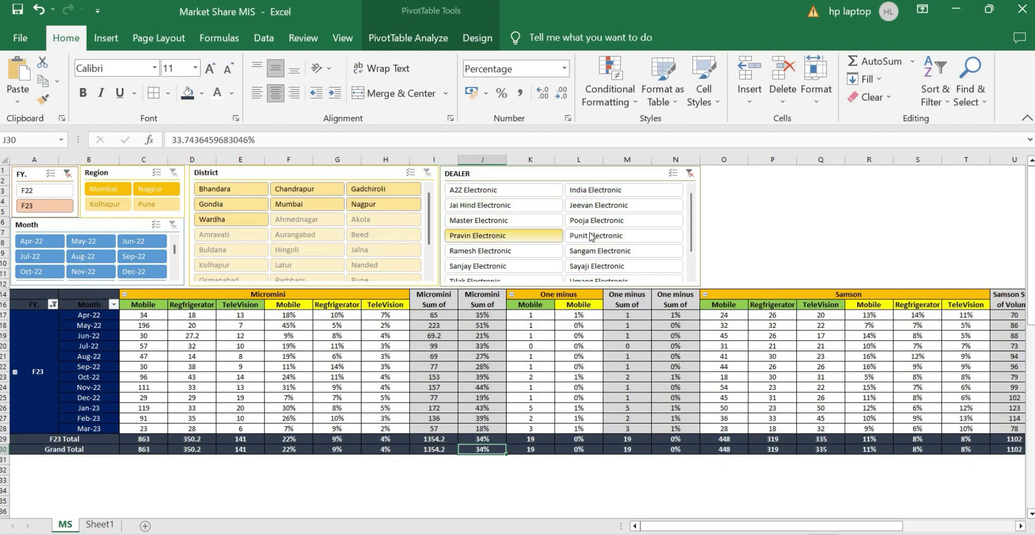
left_click(596, 235)
left_click(601, 221)
left_click(590, 205)
left_click(492, 252)
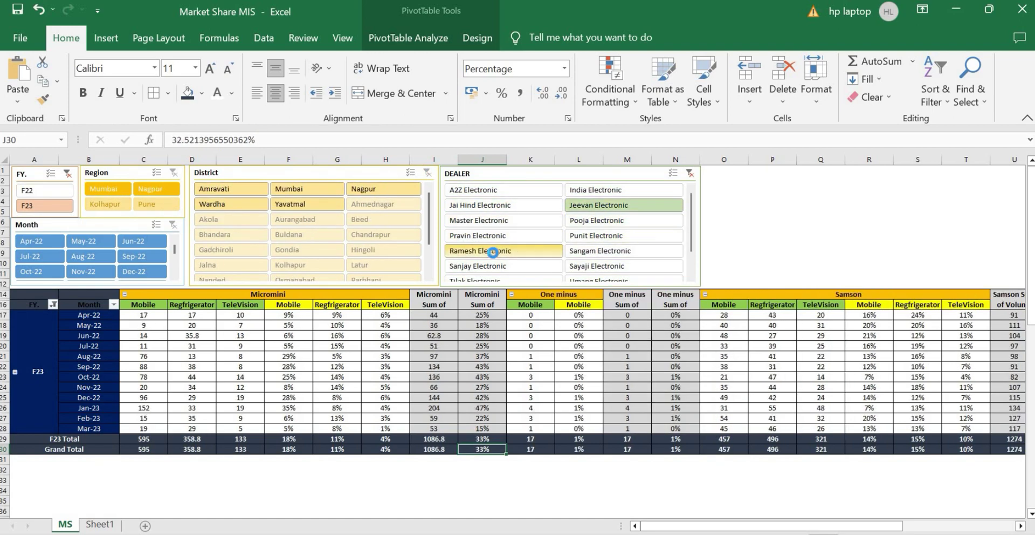
left_click(690, 174)
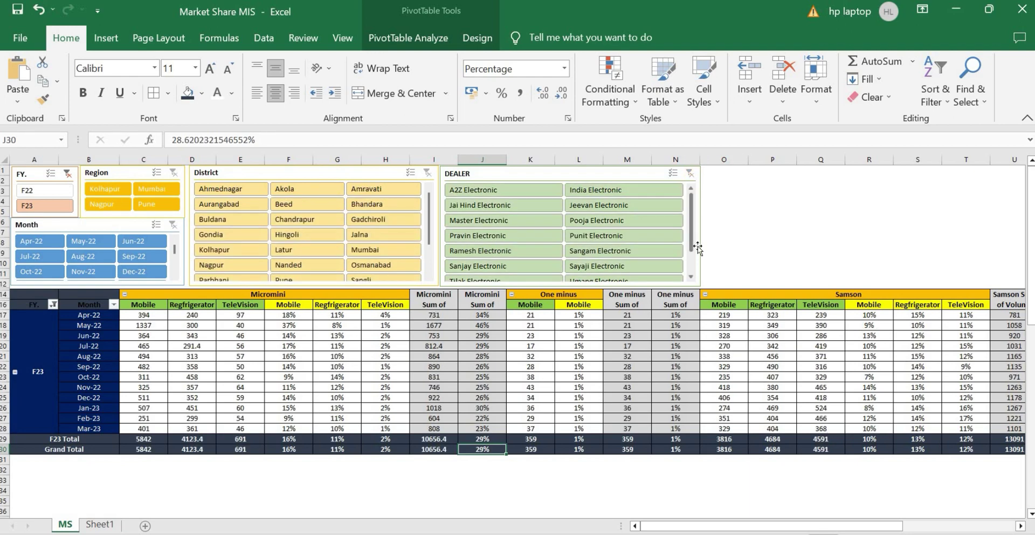
mouse_move(703, 527)
left_mouse_down()
mouse_move(861, 530)
mouse_move(695, 529)
left_mouse_up()
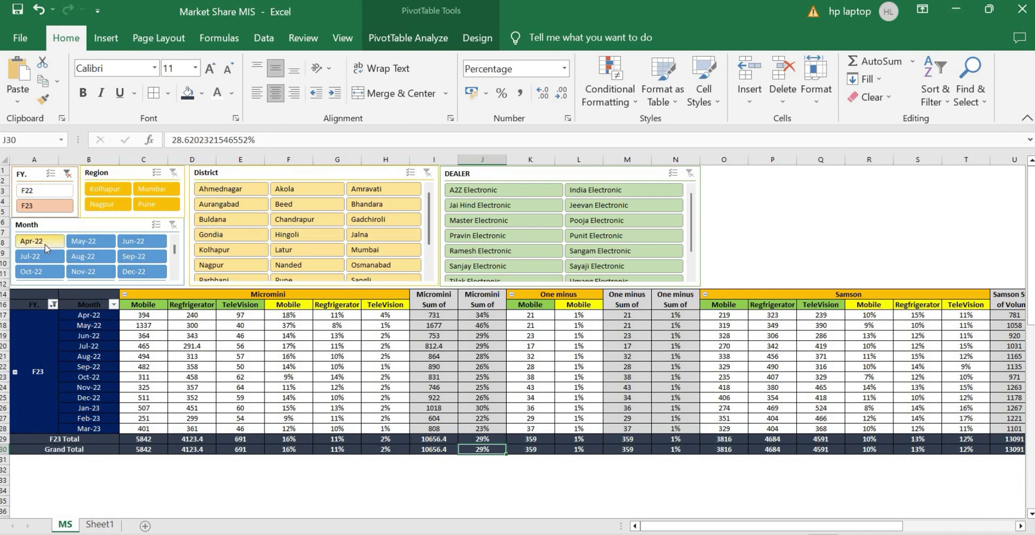
Step: Try the Month slicer with single months and a multi-selection of May-22, Jul-22, Aug-22, Sep-22 and Dec-22, and clear the Month filter
left_click(101, 243)
left_click(89, 256)
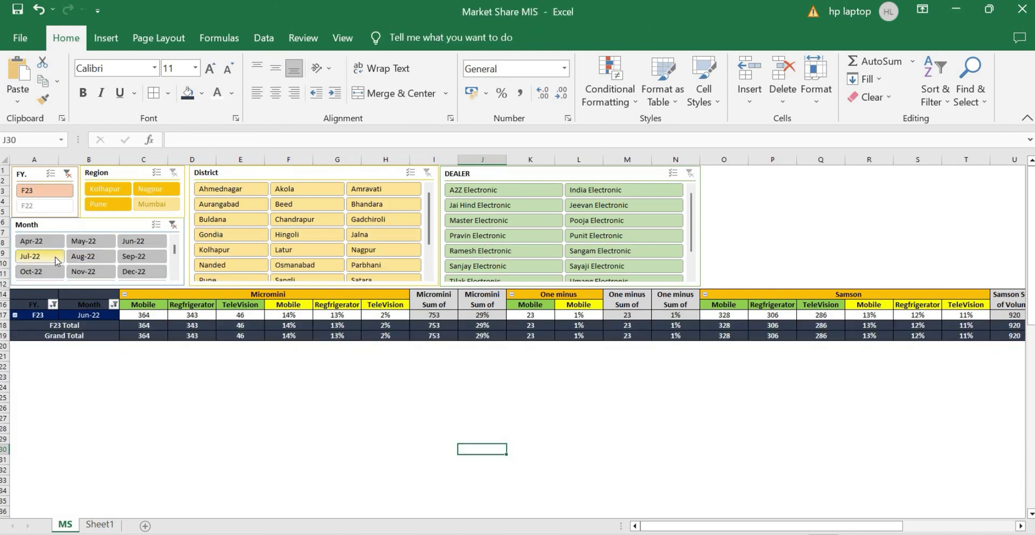
left_click(101, 244, "ctrl")
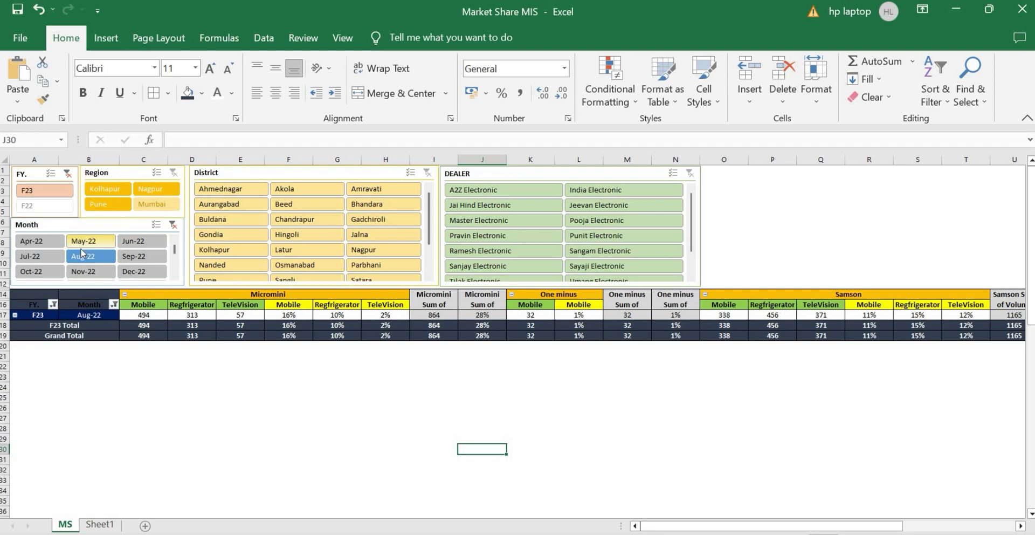
left_click(58, 256, "ctrl")
left_click(136, 257, "ctrl")
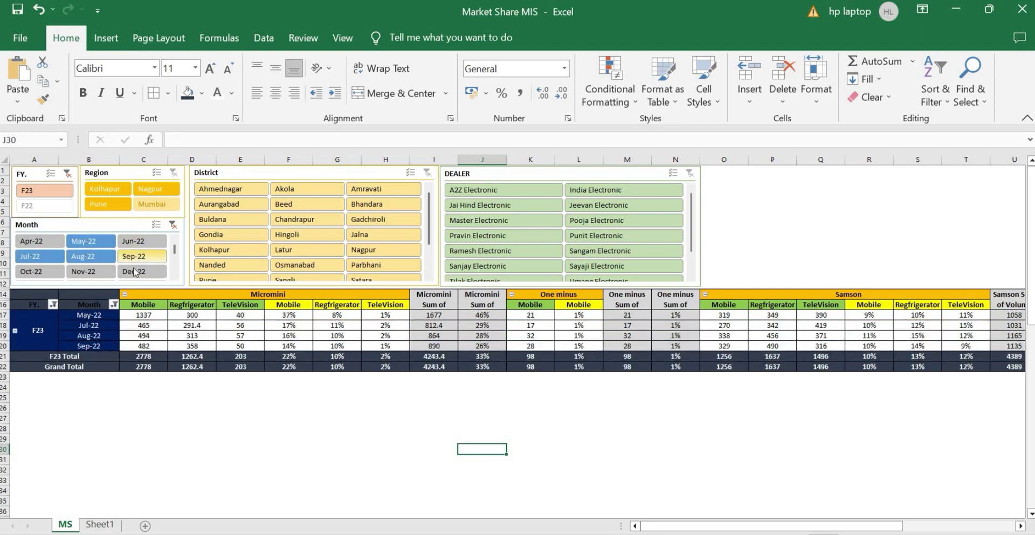
left_click(135, 271, "ctrl")
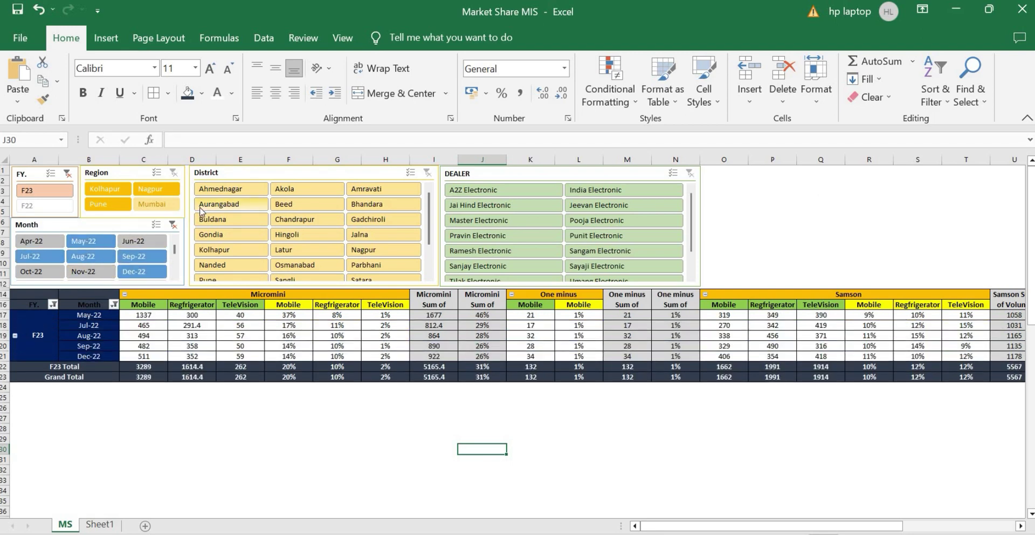
left_click(173, 226)
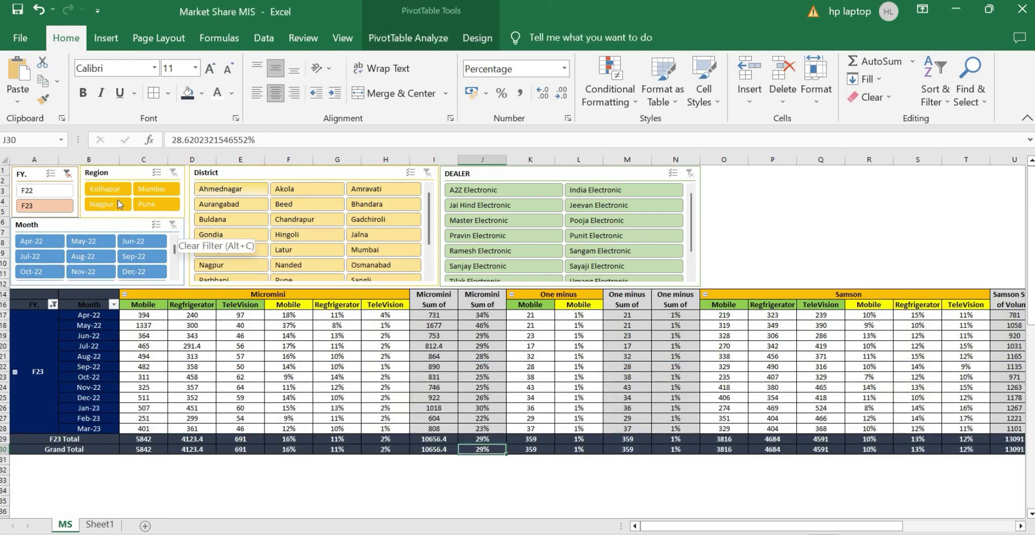
Step: Switch the report's fiscal year filter to F22
left_click(63, 190)
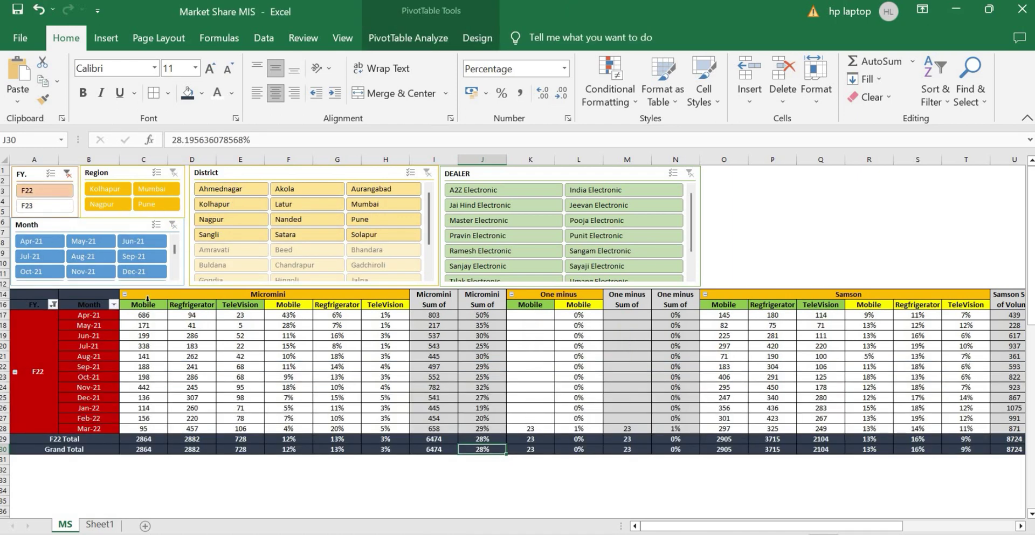